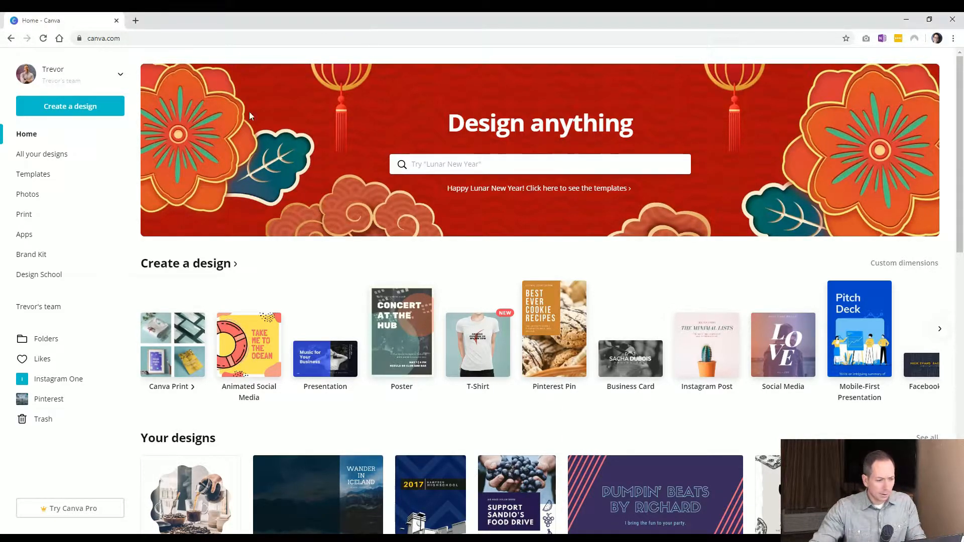
Create a new Pinterest Pin design from the design type search
left_click(92, 107)
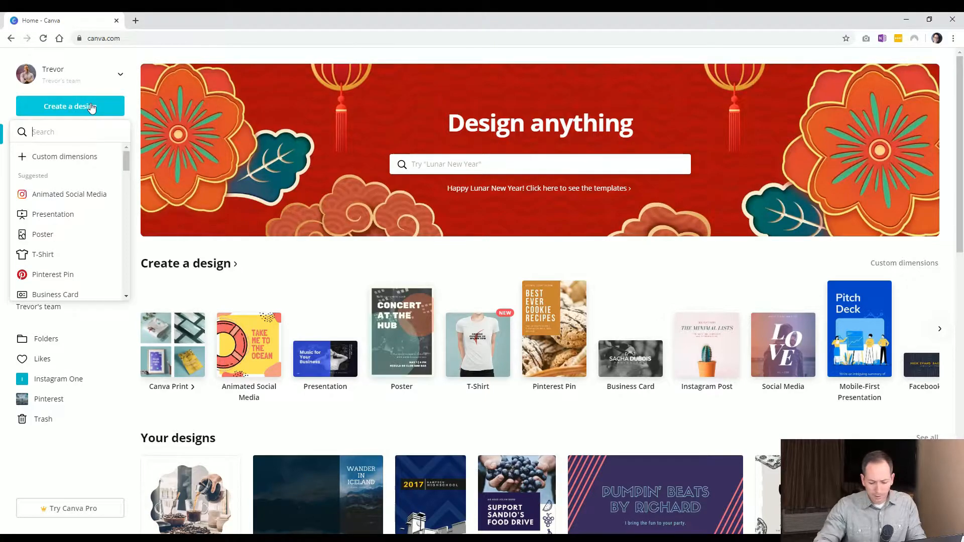
type("pin")
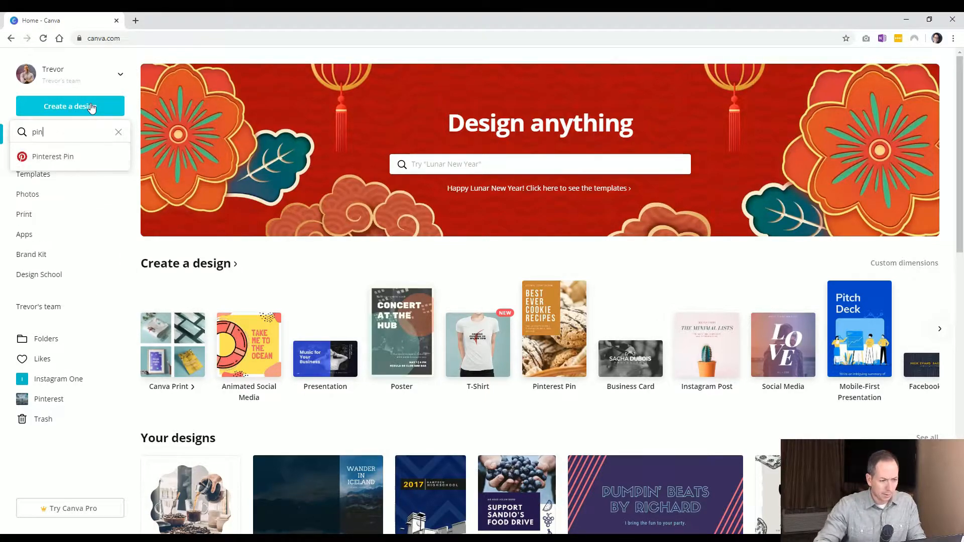
left_click(65, 157)
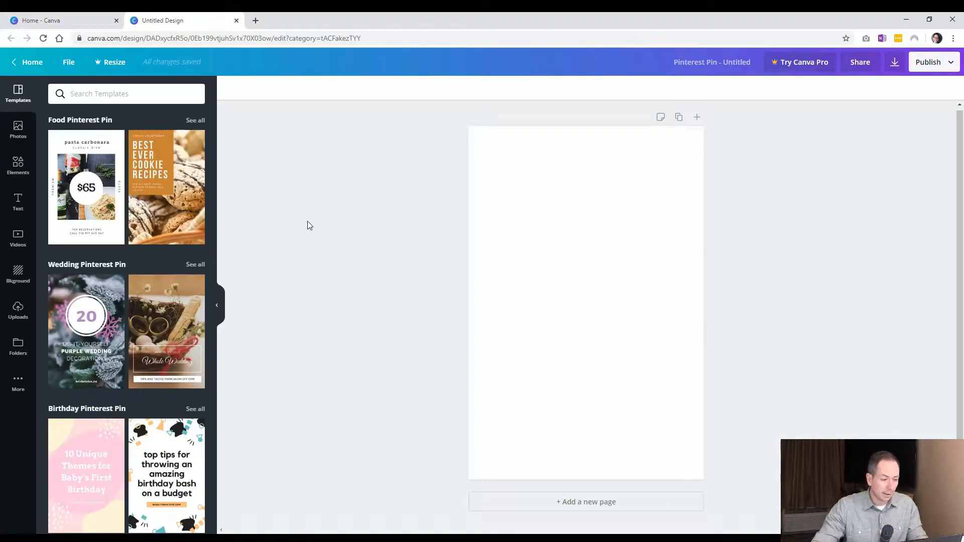
Add a grid with one wide cell on top and two cells below to the pin
left_click(19, 171)
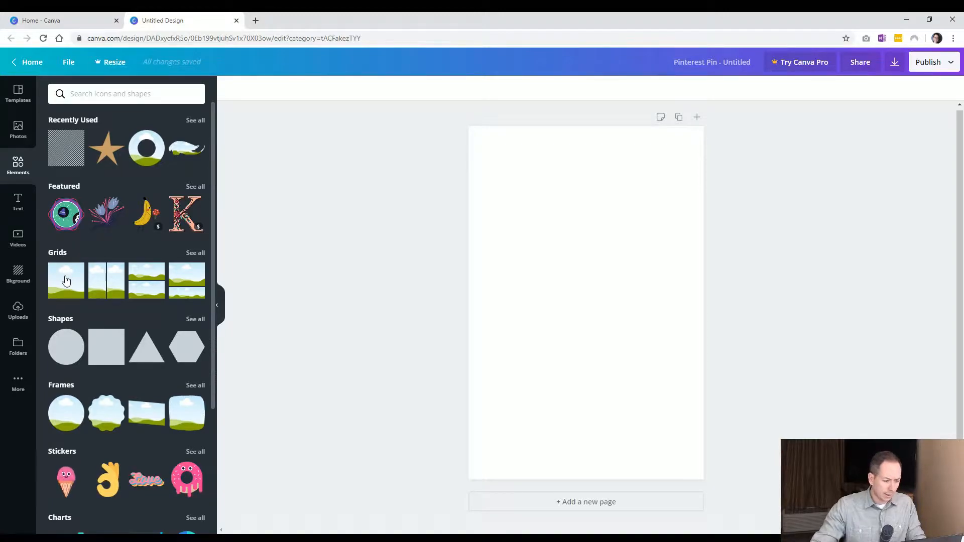
left_click(195, 252)
scroll(117, 258, "down", 5)
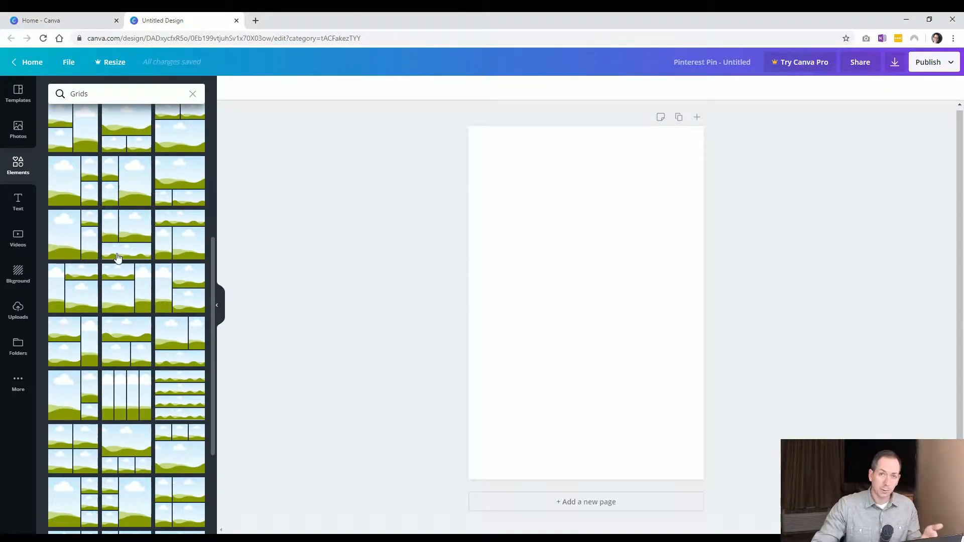
scroll(132, 286, "down", 1)
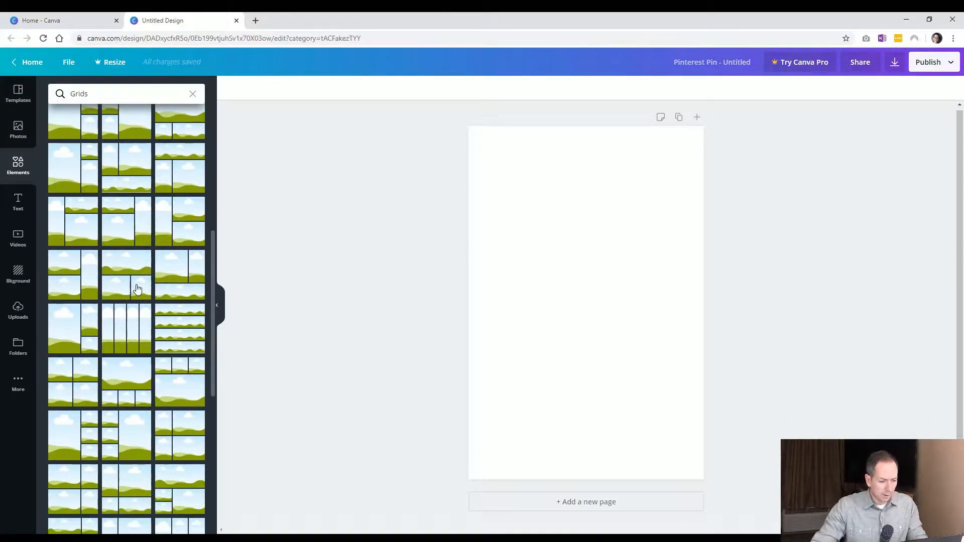
left_click(134, 289)
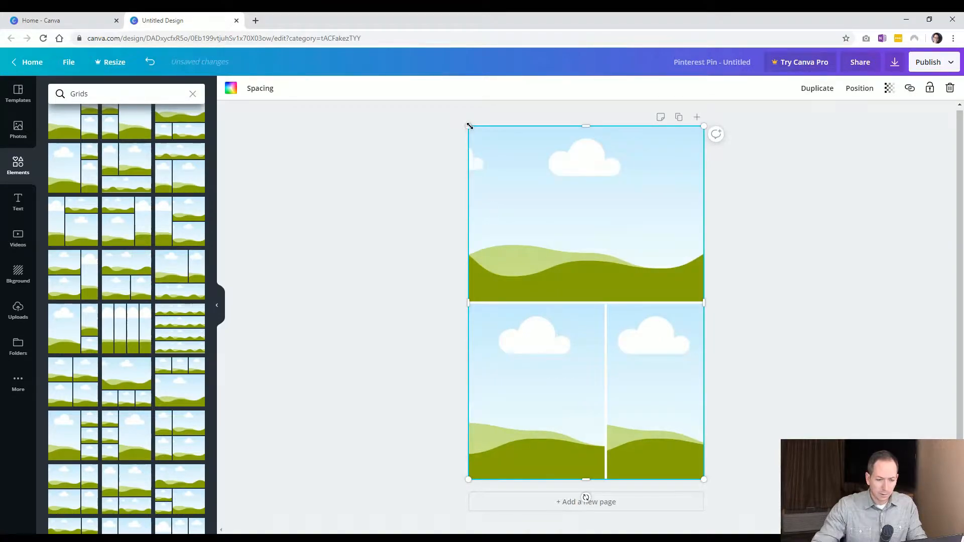
Shrink the grid and position it centred near the top of the page
left_click_drag(476, 146, 505, 167)
left_click_drag(597, 225, 575, 204)
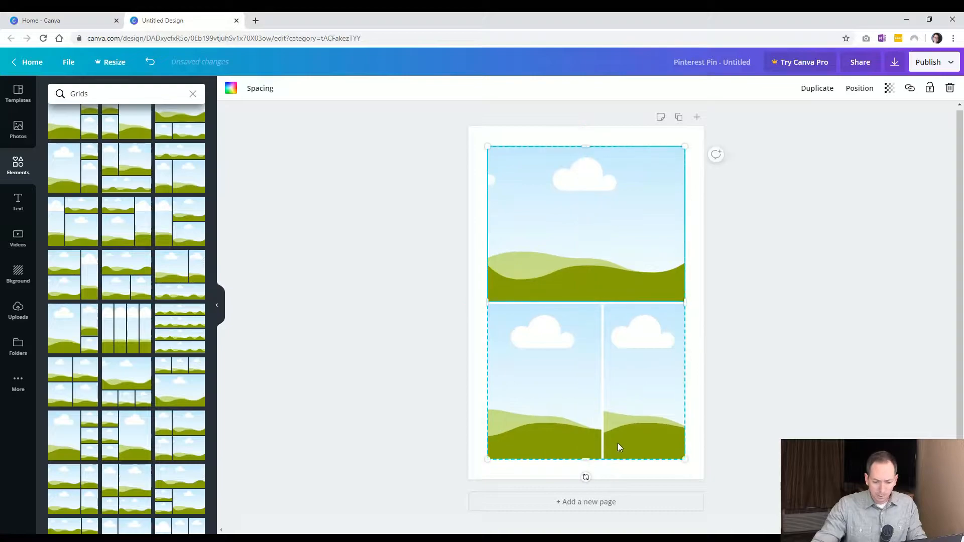
left_click_drag(586, 433, 587, 397)
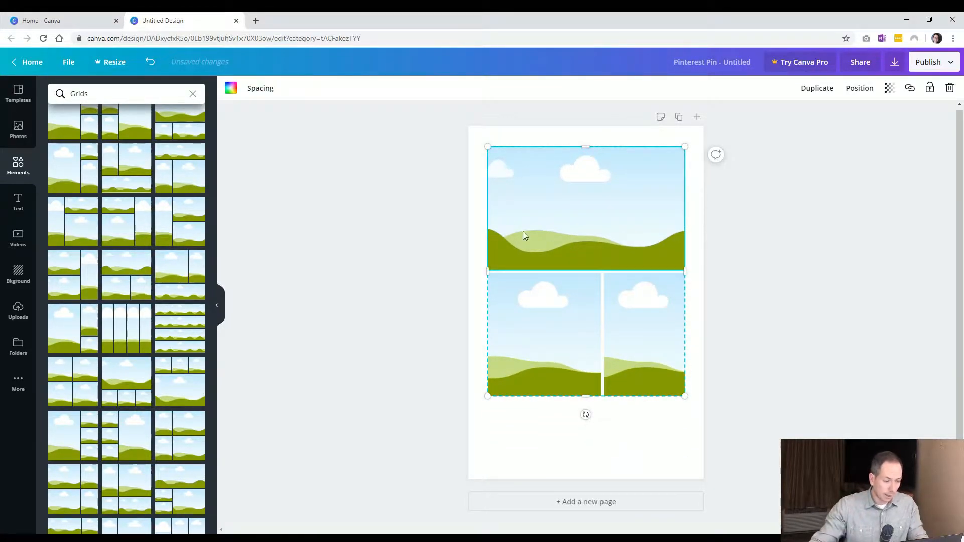
left_click_drag(575, 193, 573, 201)
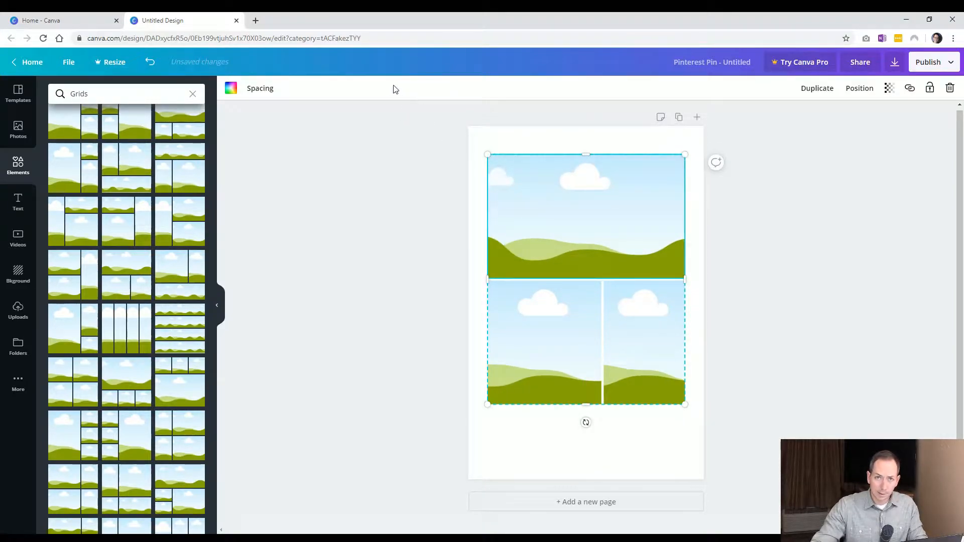
Set the grid spacing to 41
left_click(267, 94)
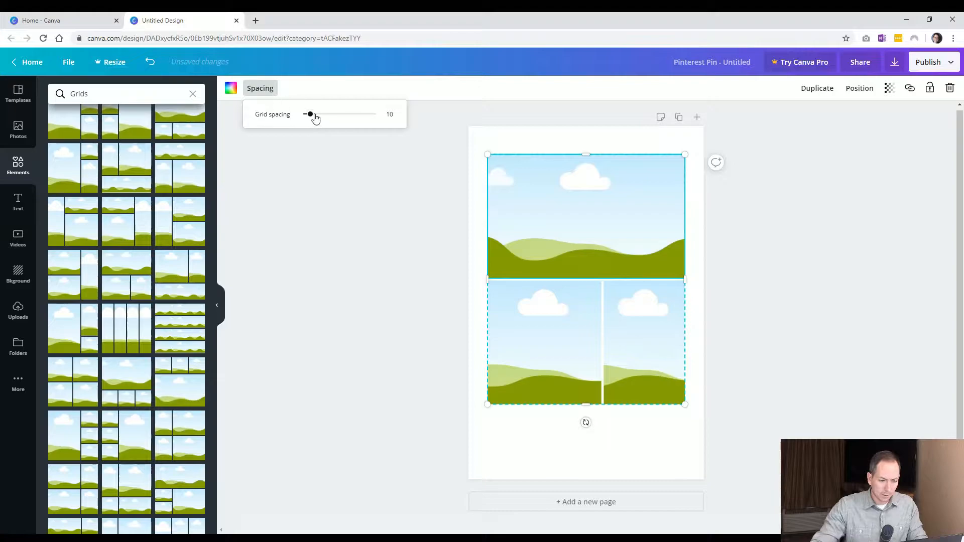
left_click_drag(312, 117, 333, 116)
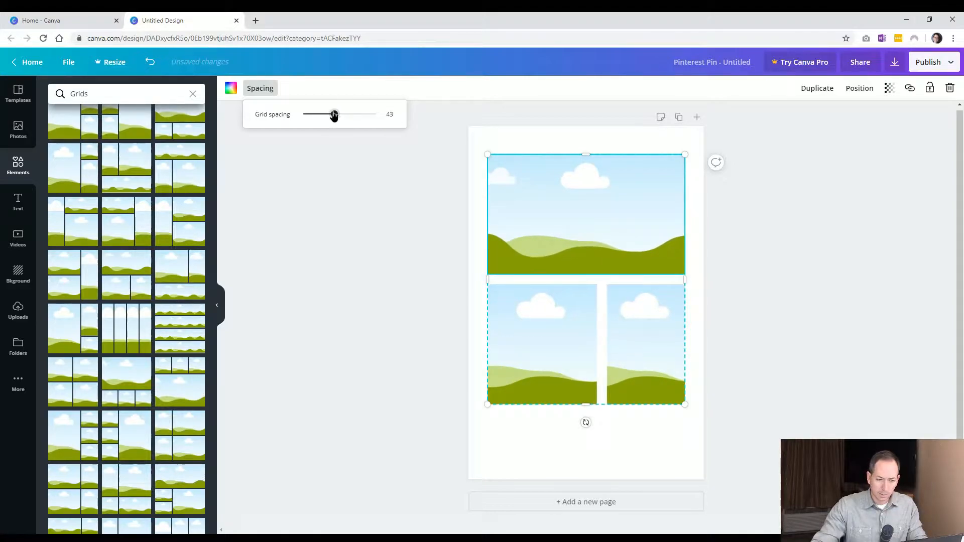
left_click(327, 233)
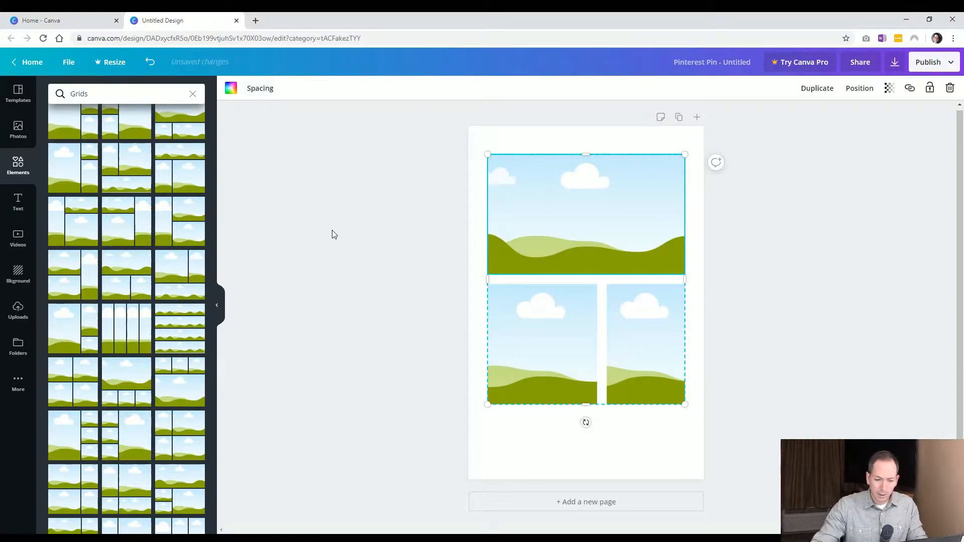
Search photos for beach and fill the three grid cells with a sunset, an aerial shoreline and a pineapple photo
left_click(20, 131)
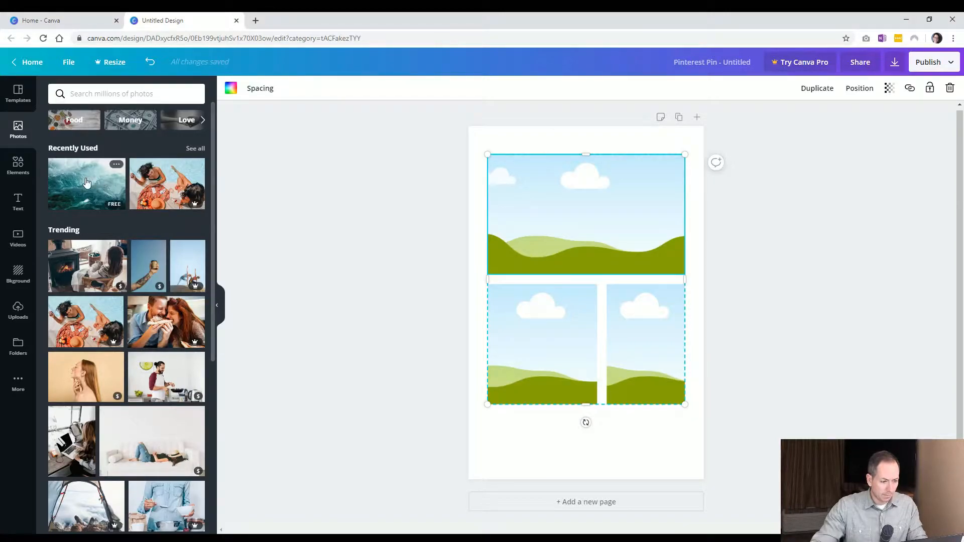
left_click(99, 94)
type("b")
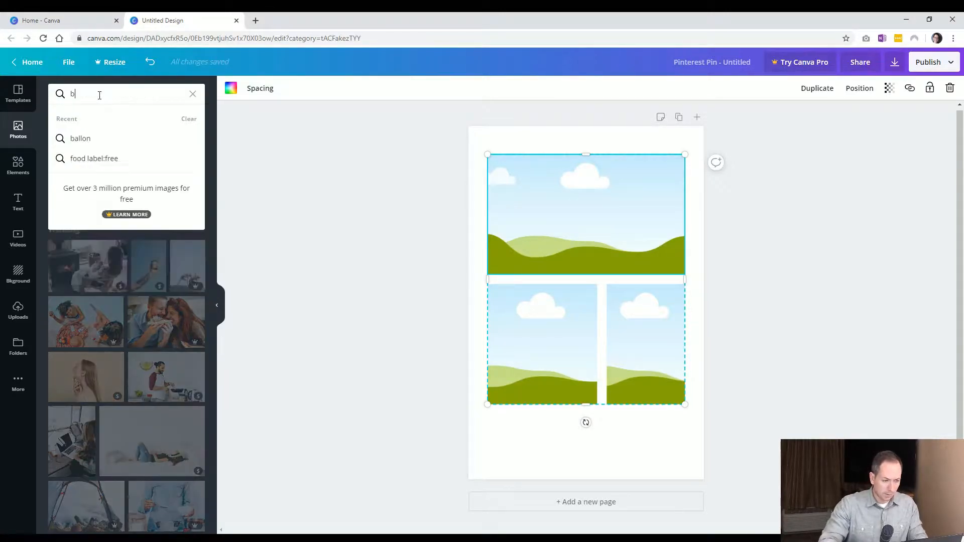
type("each")
key("Return")
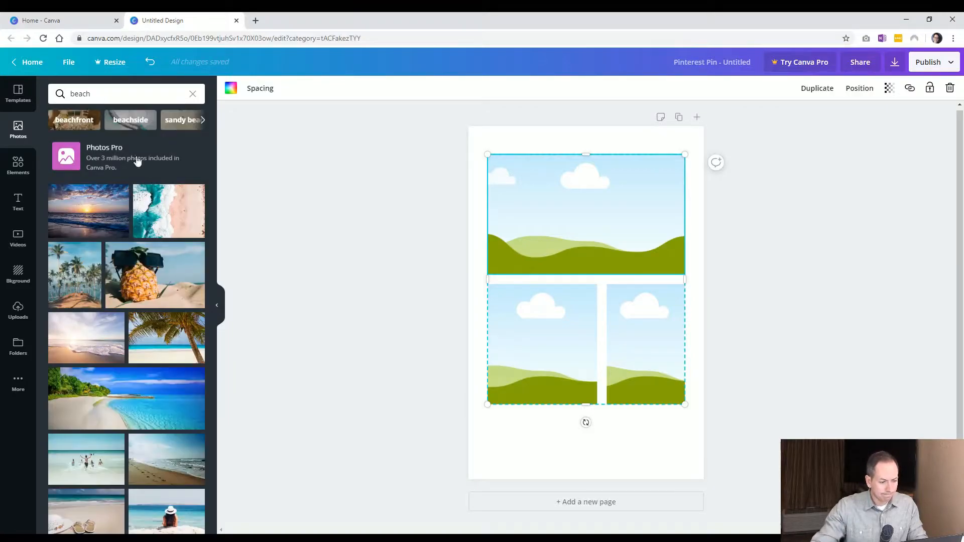
left_click_drag(78, 220, 541, 221)
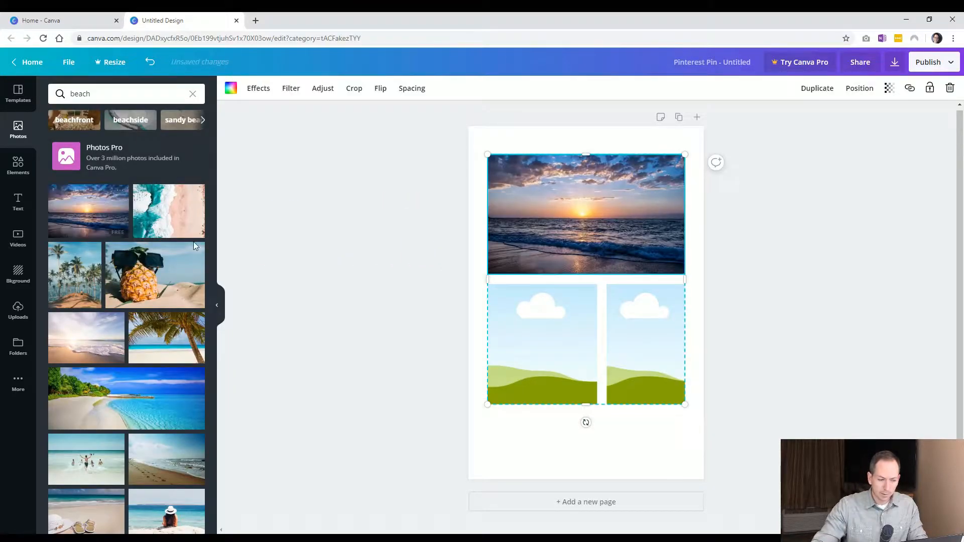
left_click_drag(147, 220, 522, 342)
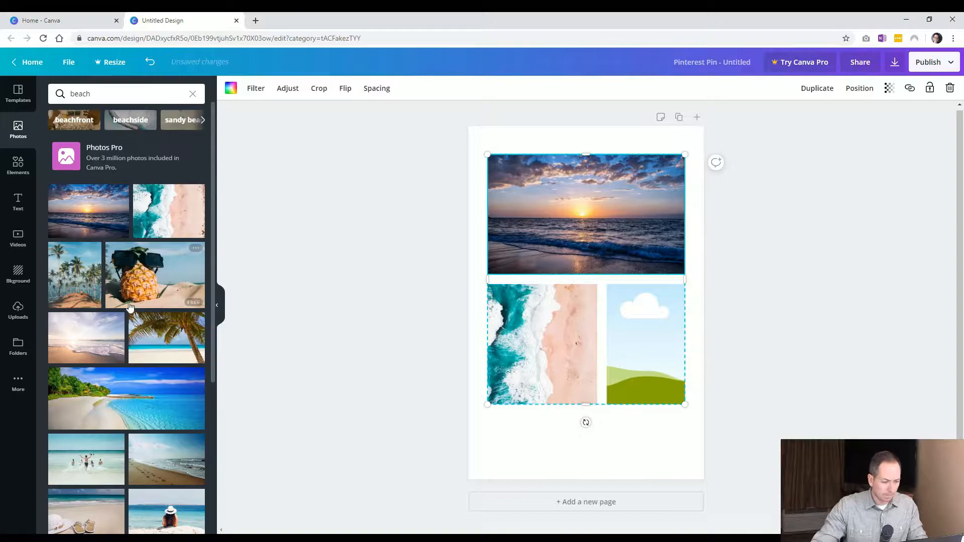
left_click_drag(139, 282, 645, 347)
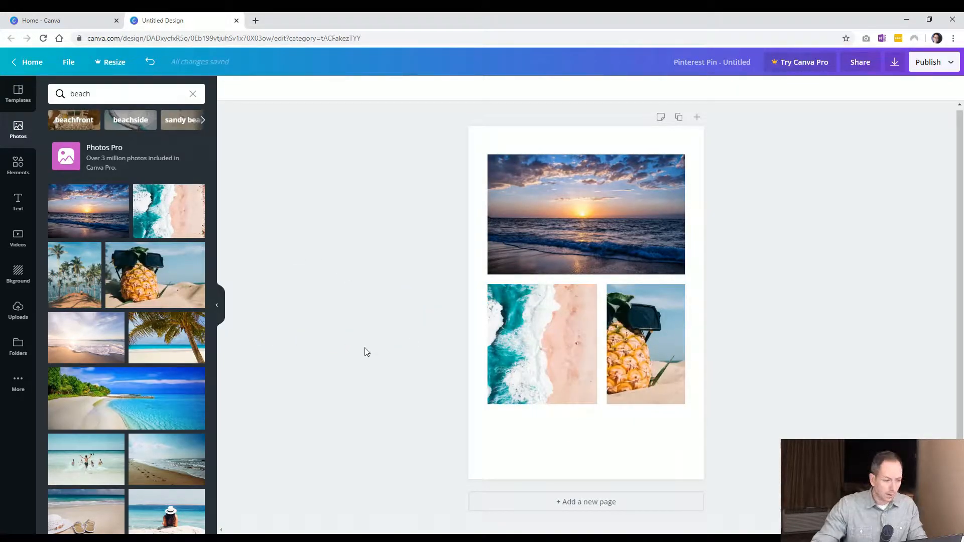
Add a second page and place a circle frame on it
left_click(573, 502)
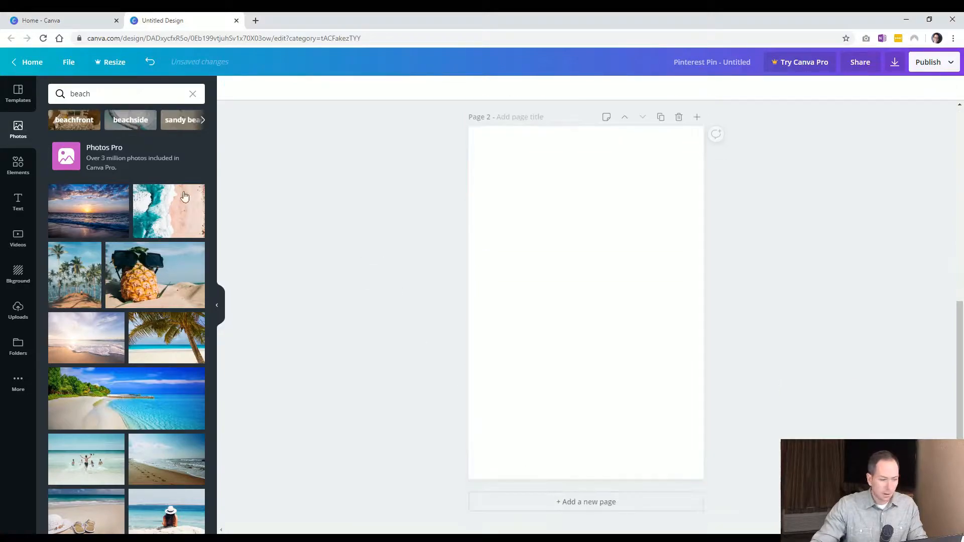
left_click(21, 165)
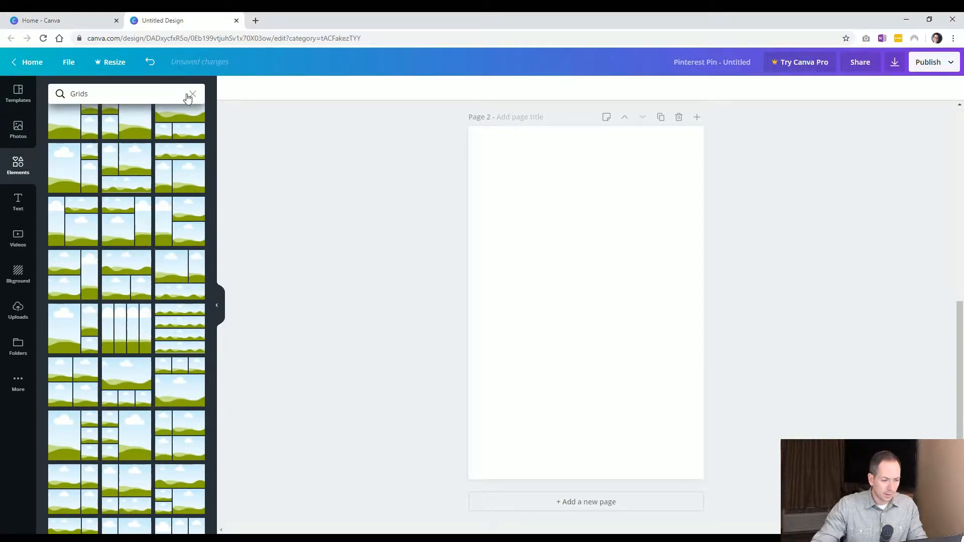
left_click(190, 94)
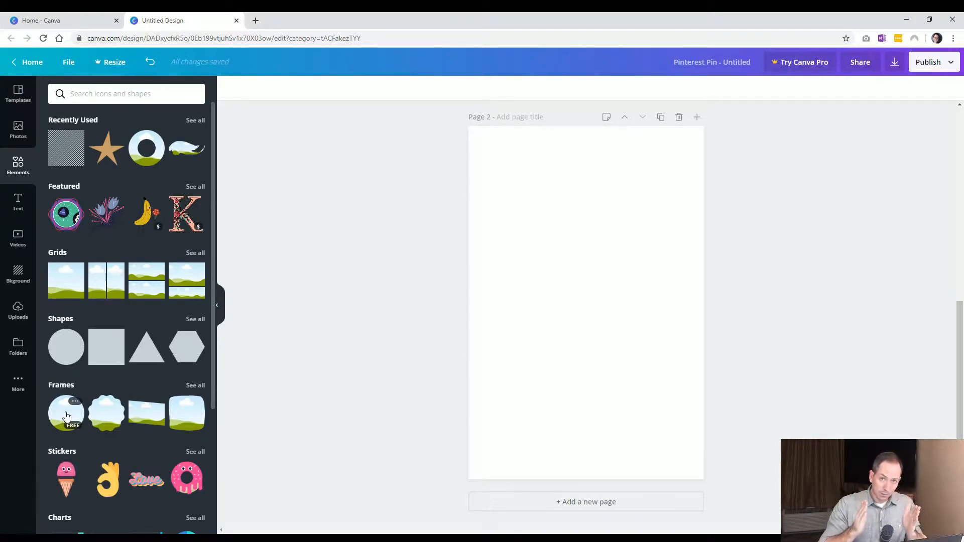
left_click(195, 385)
left_click(73, 183)
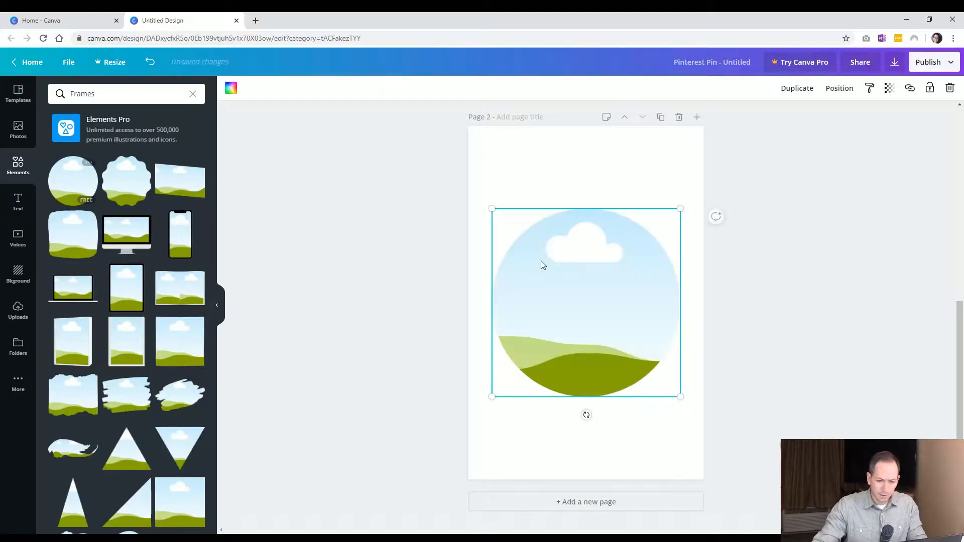
Shrink the circle frame into the upper left and add a brush-stroke frame in the lower half of the page
left_click_drag(676, 336, 612, 274)
left_click(119, 396)
mouse_move(537, 250)
left_mouse_down()
mouse_move(549, 336)
mouse_move(536, 337)
left_mouse_up()
left_click_drag(576, 388, 566, 377)
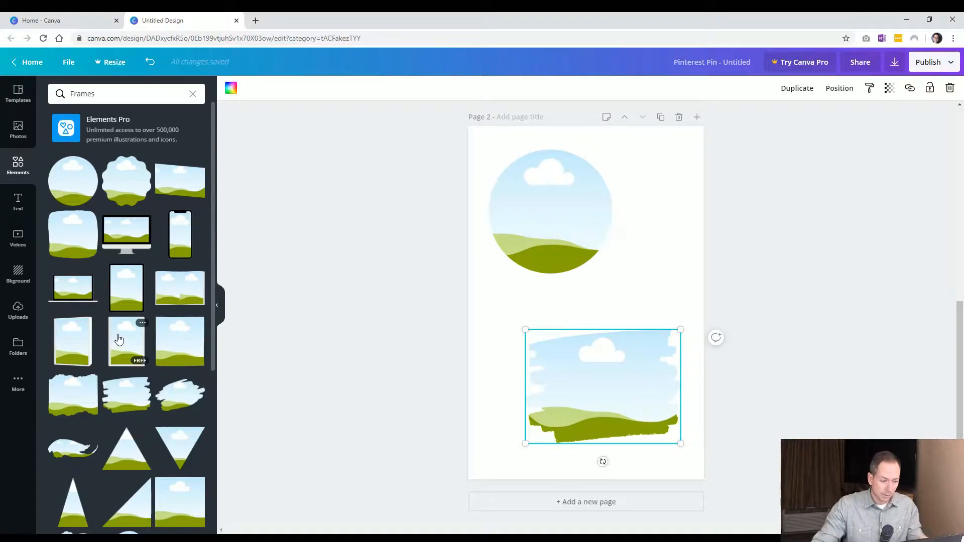
Add a laptop frame, shrink it and place it in the upper right corner of the page
left_click(84, 294)
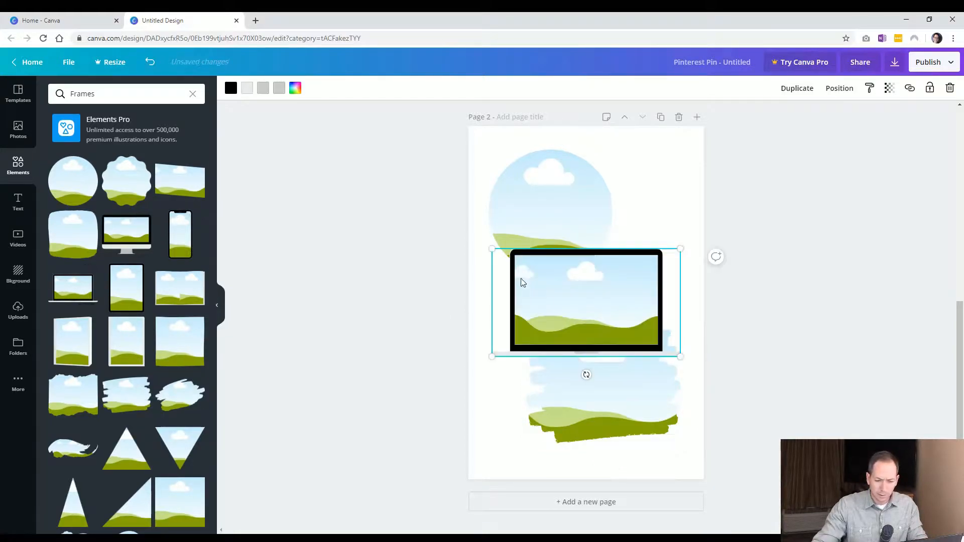
left_click_drag(491, 252, 553, 288)
left_click_drag(607, 313, 618, 240)
left_click_drag(530, 248, 520, 267)
left_click_drag(626, 237, 626, 207)
left_click_drag(569, 251, 647, 186)
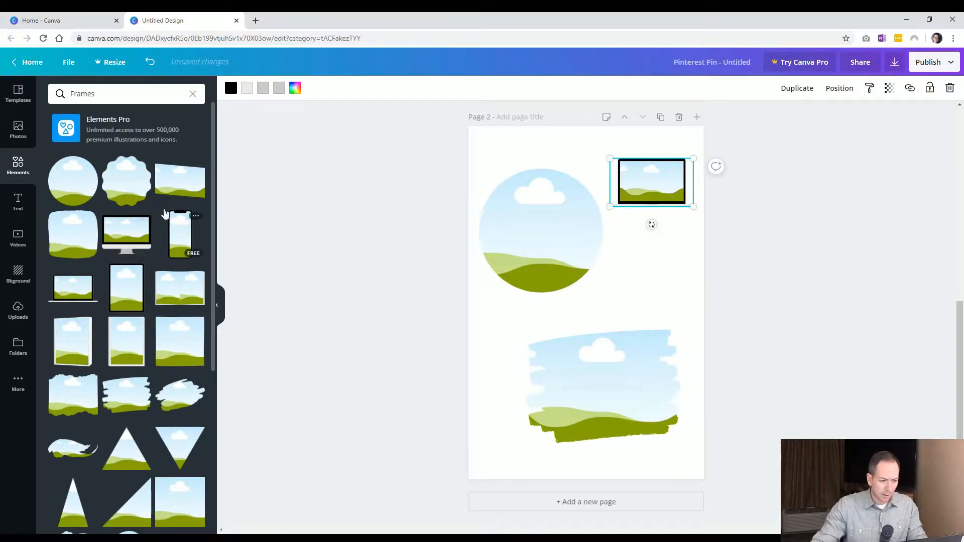
left_click(387, 285)
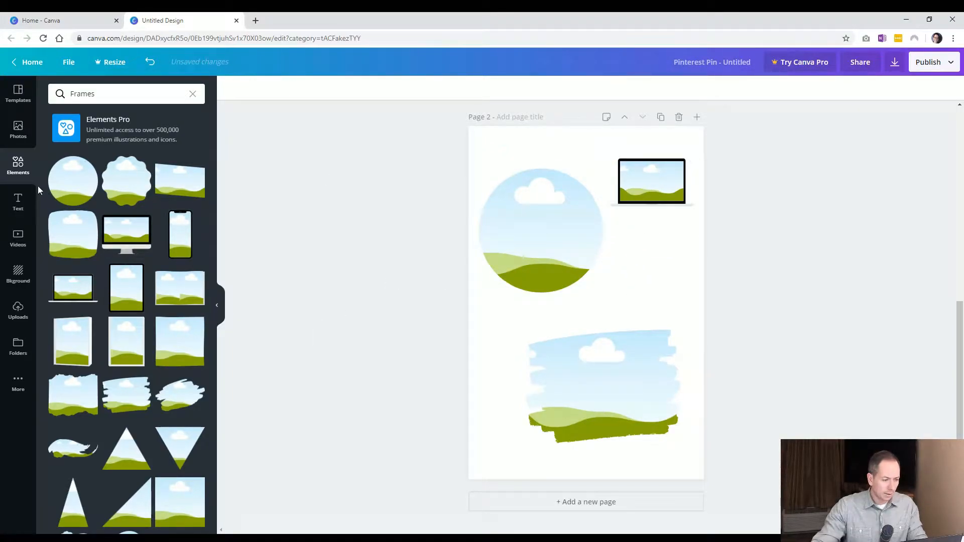
Fill the circle, laptop and brush-stroke frames with beach photos
left_click(18, 131)
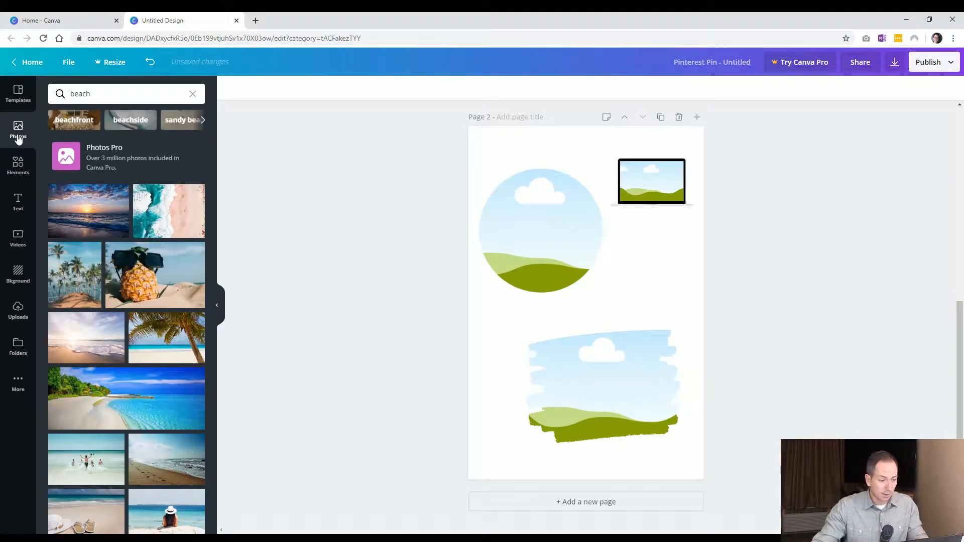
left_click_drag(121, 190, 537, 215)
left_click_drag(105, 287, 651, 181)
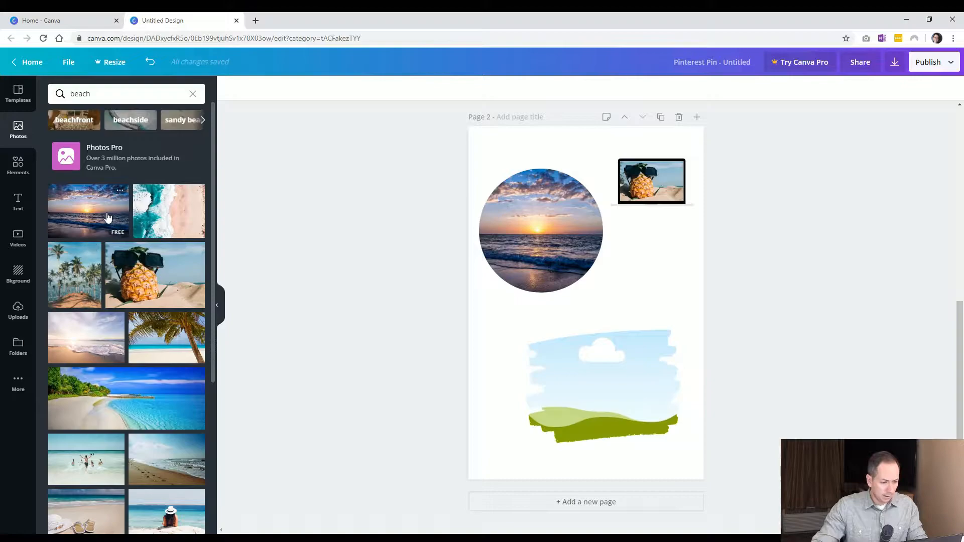
mouse_move(88, 341)
left_mouse_down()
mouse_move(597, 435)
mouse_move(604, 393)
left_mouse_up()
Delete the circle frame together with its photo
left_click(500, 408)
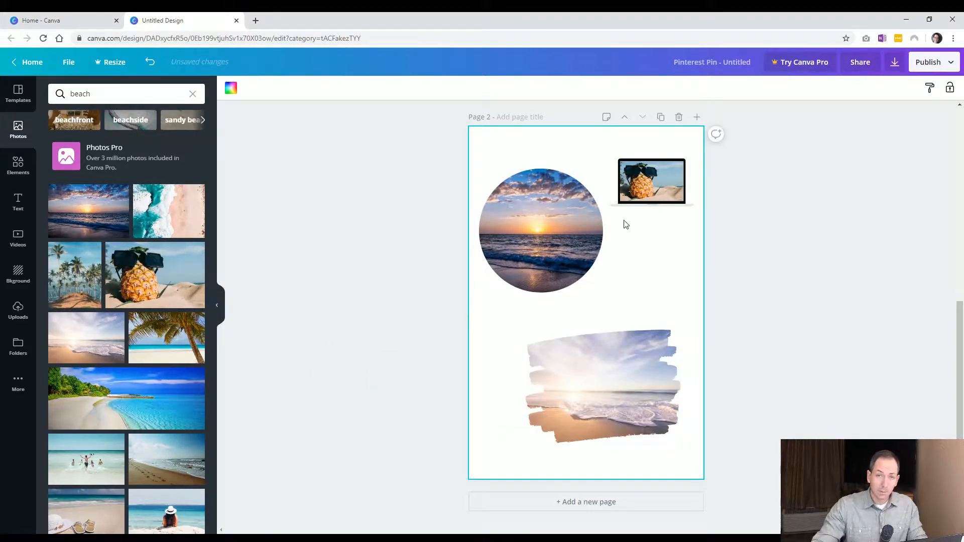
left_click(537, 236)
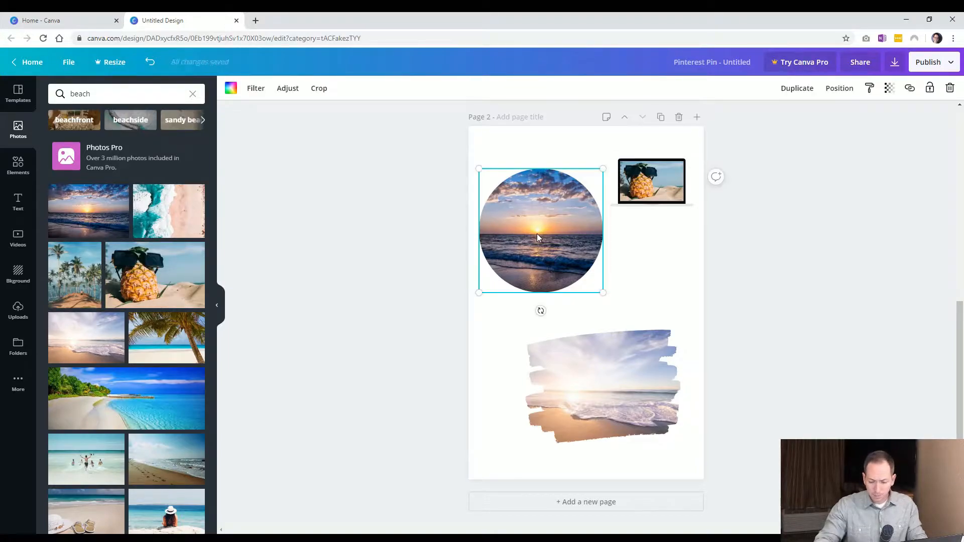
key("Delete")
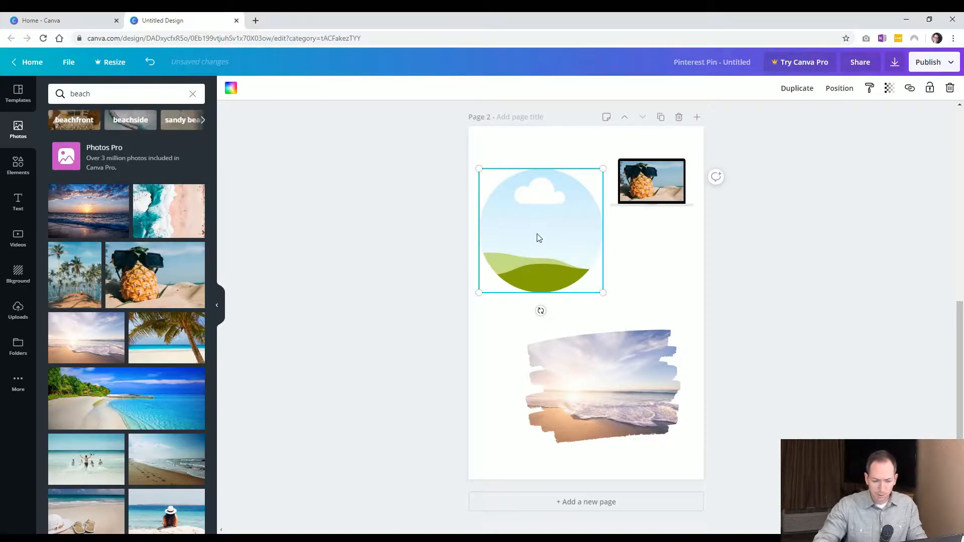
key("Delete")
Add a four-row grid to the upper left of page 2 and resize it beside the laptop frame
left_click(11, 165)
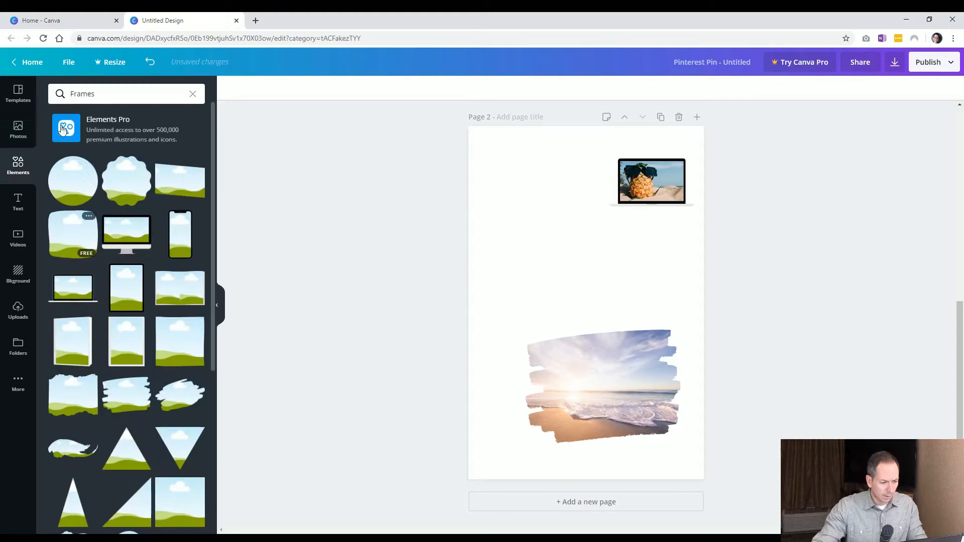
left_click(193, 94)
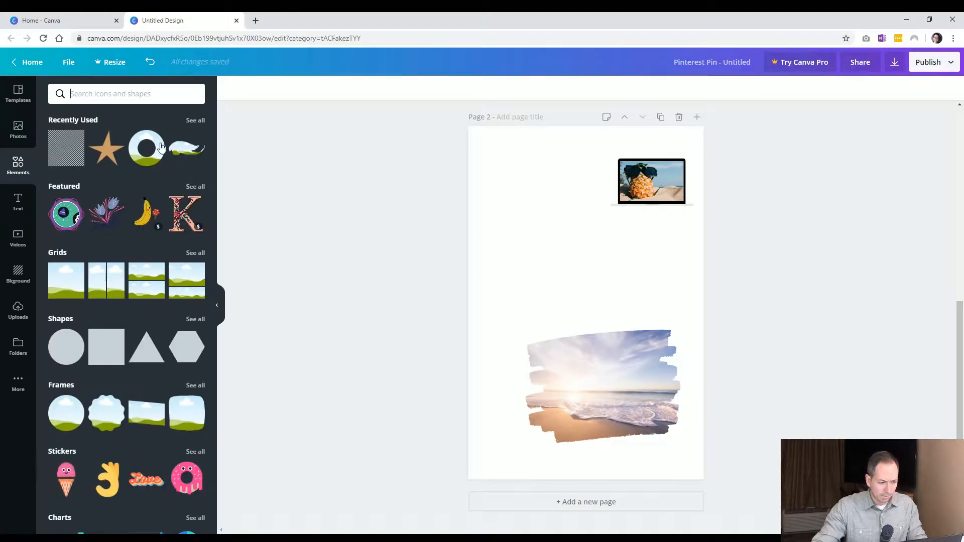
left_click(61, 385)
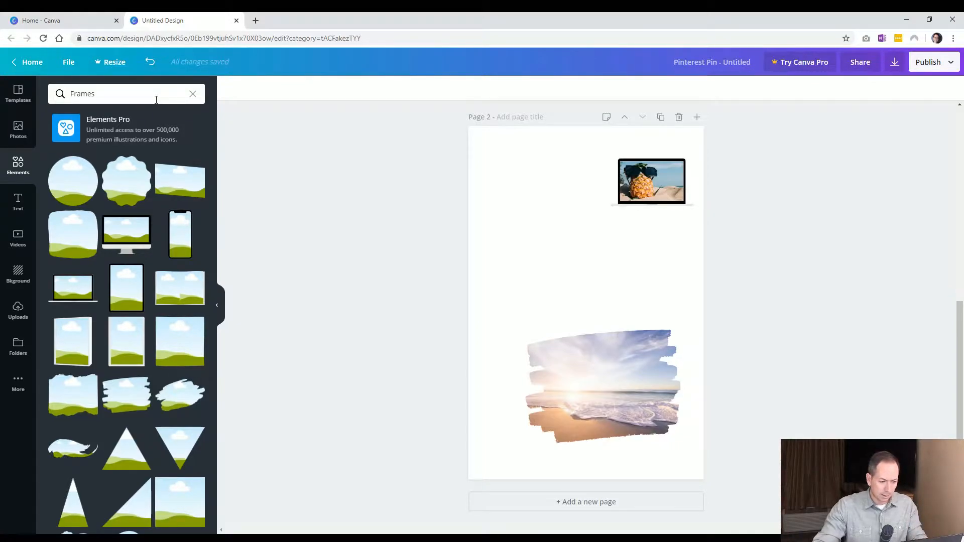
left_click(193, 94)
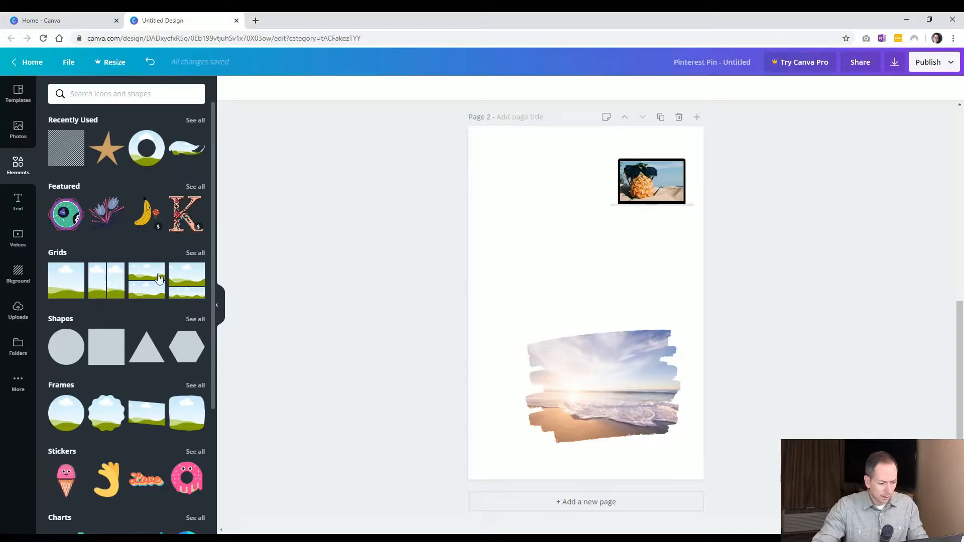
left_click(196, 253)
scroll(115, 271, "down", 1)
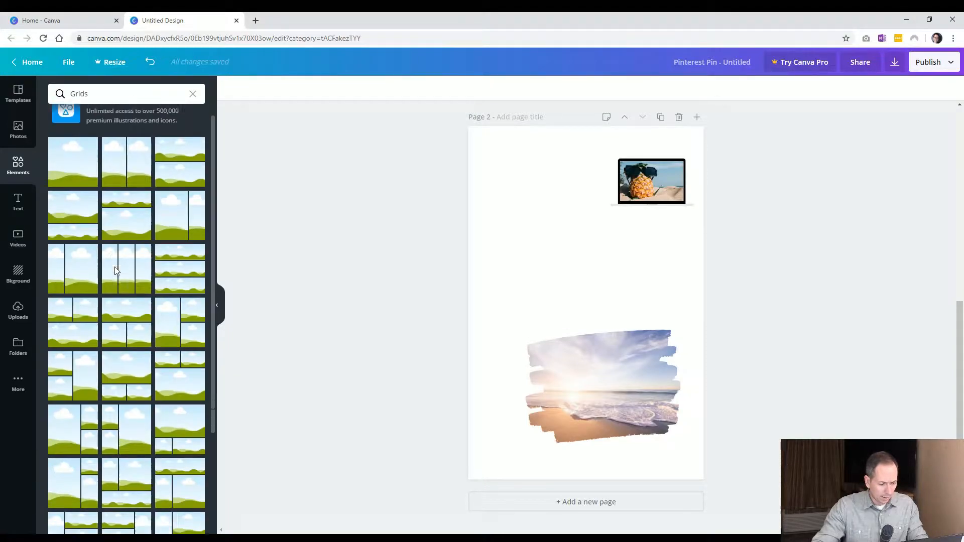
scroll(115, 270, "down", 1)
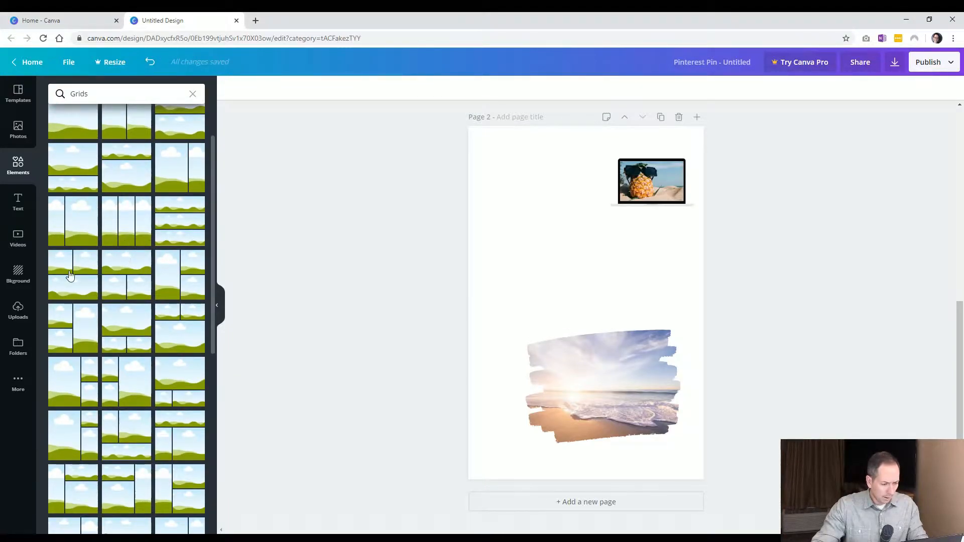
scroll(129, 241, "down", 3)
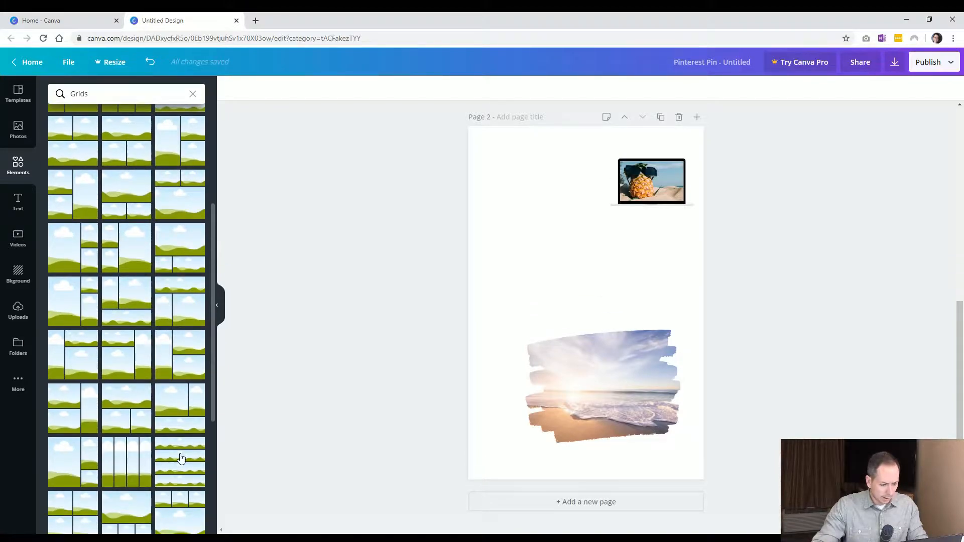
left_click_drag(380, 383, 527, 237)
left_click_drag(480, 142, 522, 147)
left_click_drag(593, 293, 602, 307)
left_click(408, 257)
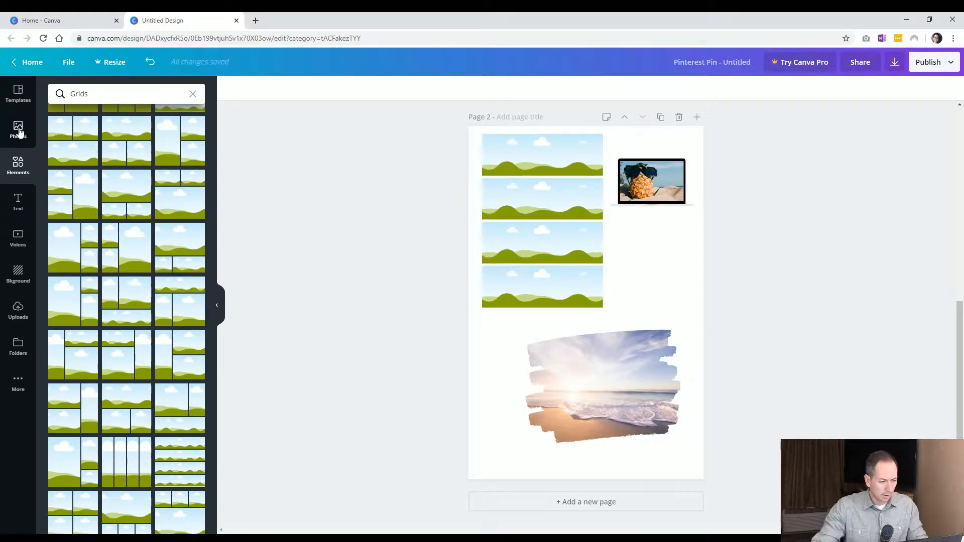
Fill all four grid cells with different beach photos
left_click(14, 135)
scroll(88, 301, "down", 2)
scroll(88, 300, "down", 3)
left_click_drag(87, 311, 513, 167)
left_click_drag(177, 335, 527, 198)
left_click_drag(166, 382, 483, 270)
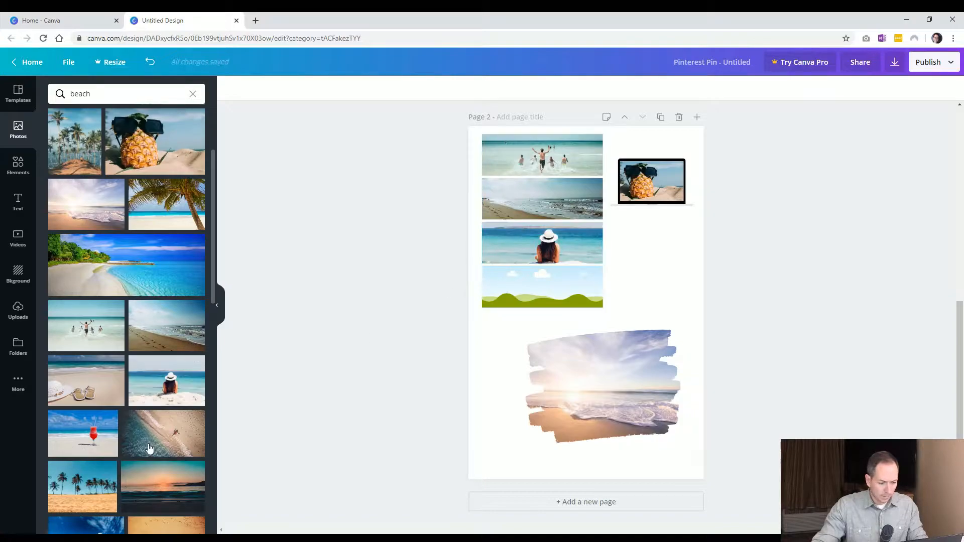
left_click_drag(83, 433, 509, 297)
Move the brush-stroke frame to the page's right edge and enlarge the laptop frame across the lower half
left_click(587, 383)
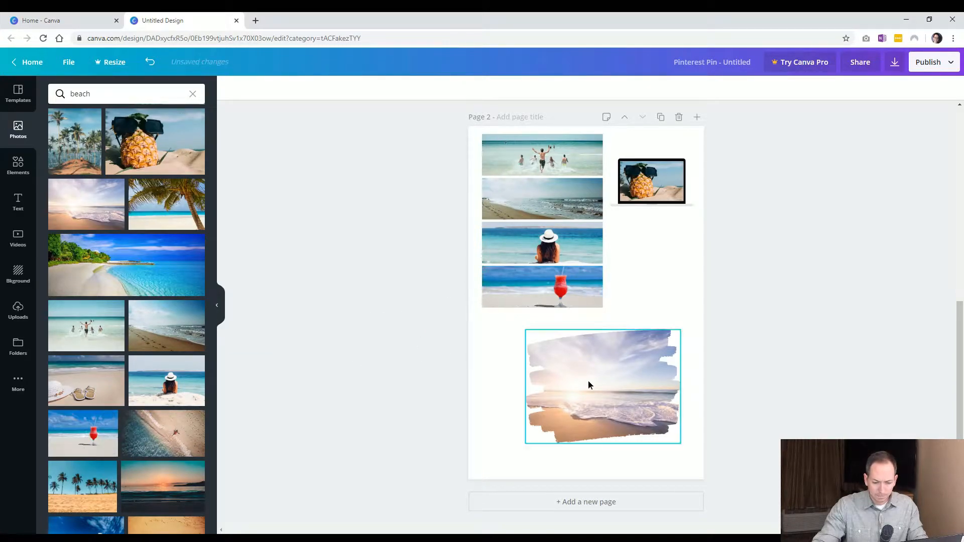
left_click_drag(590, 393, 689, 277)
mouse_move(652, 179)
left_mouse_down()
mouse_move(601, 361)
mouse_move(543, 359)
left_mouse_up()
left_click_drag(586, 385, 727, 465)
left_click_drag(645, 402, 624, 402)
left_click(794, 397)
left_click(554, 260)
left_click(556, 412)
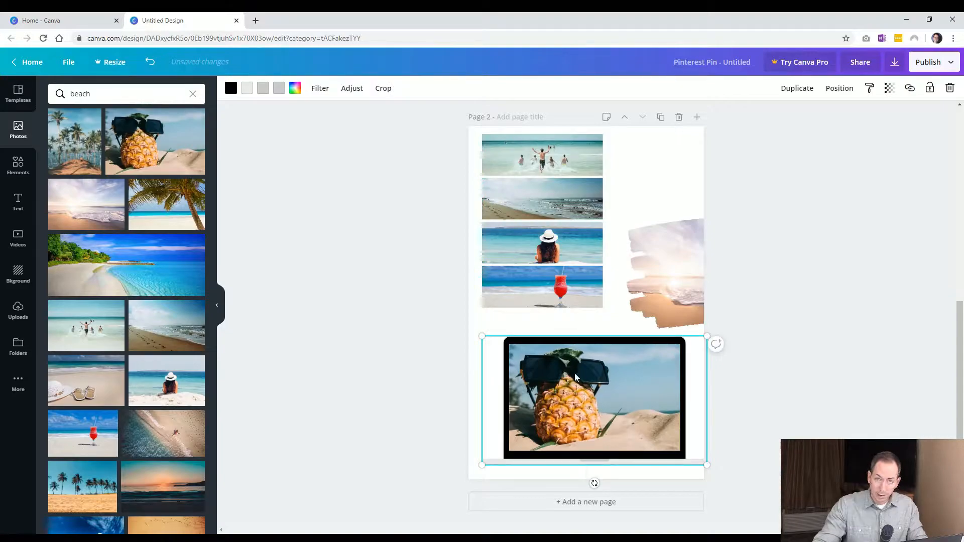
Enlarge and reposition the pineapple photo inside the laptop frame
double_click(592, 387)
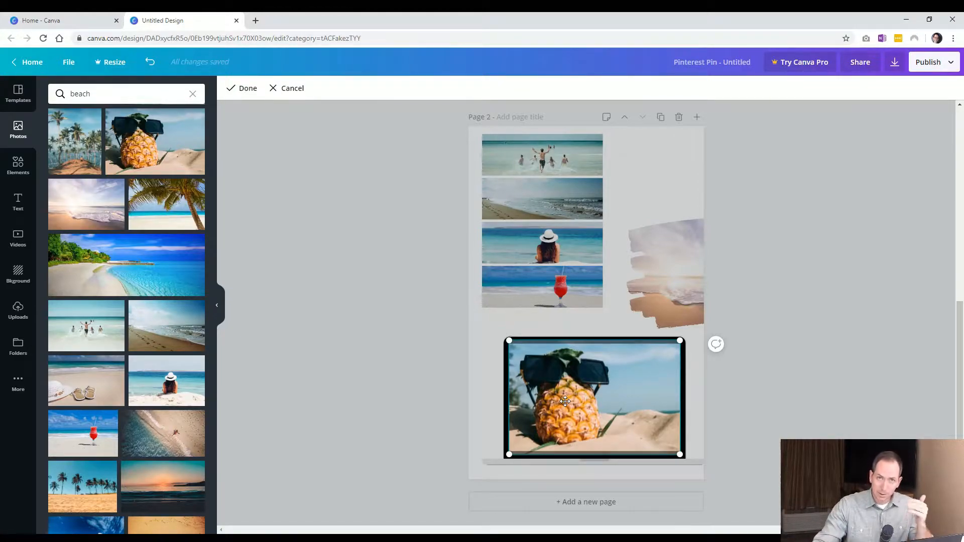
left_click_drag(507, 340, 462, 308)
left_click_drag(578, 387, 610, 413)
left_click_drag(711, 333, 751, 306)
left_click_drag(602, 399, 608, 430)
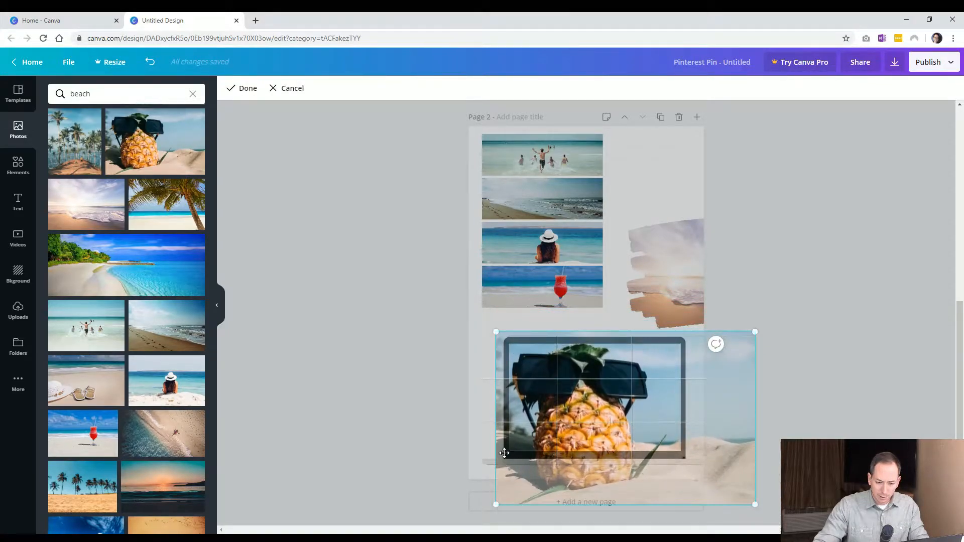
left_click(406, 403)
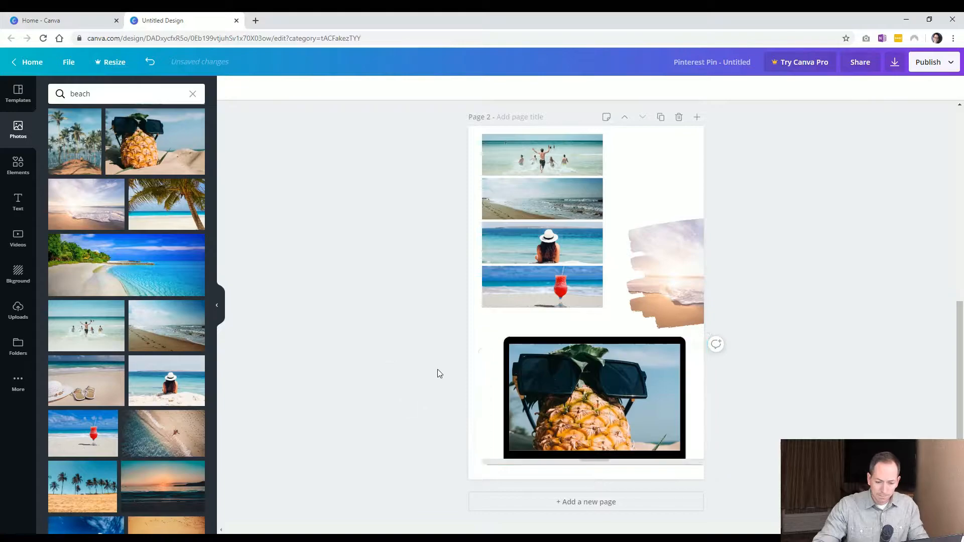
Nudge the laptop frame slightly left and move the brush-stroke frame higher on the page
left_click(583, 394)
left_click(397, 415)
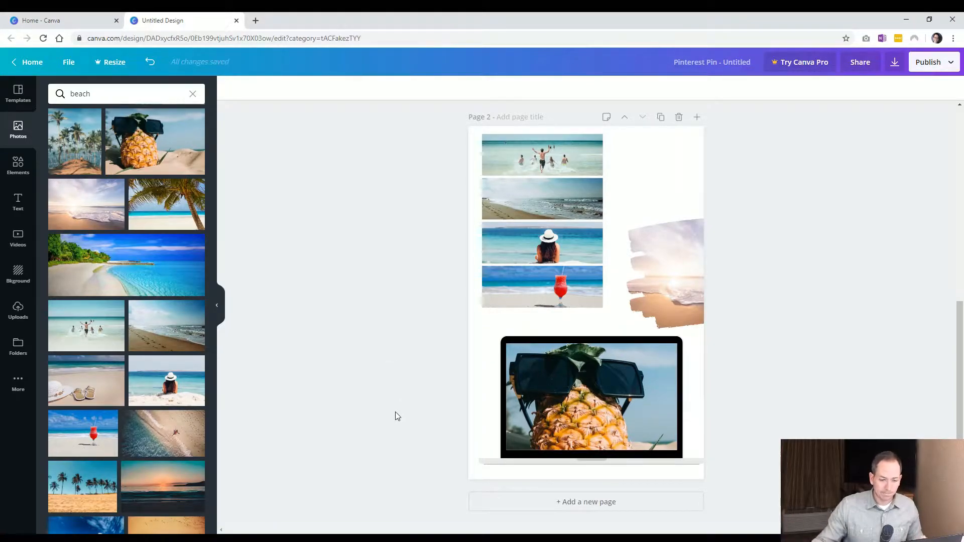
left_click(663, 254)
left_click_drag(663, 254, 654, 227)
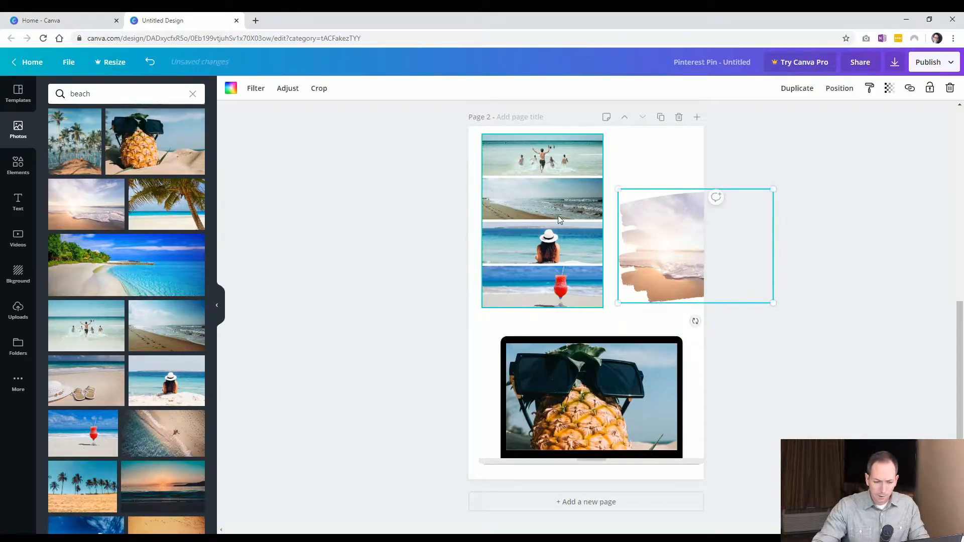
Enlarge and reposition the photo inside the second grid cell
left_click(560, 191)
double_click(542, 200)
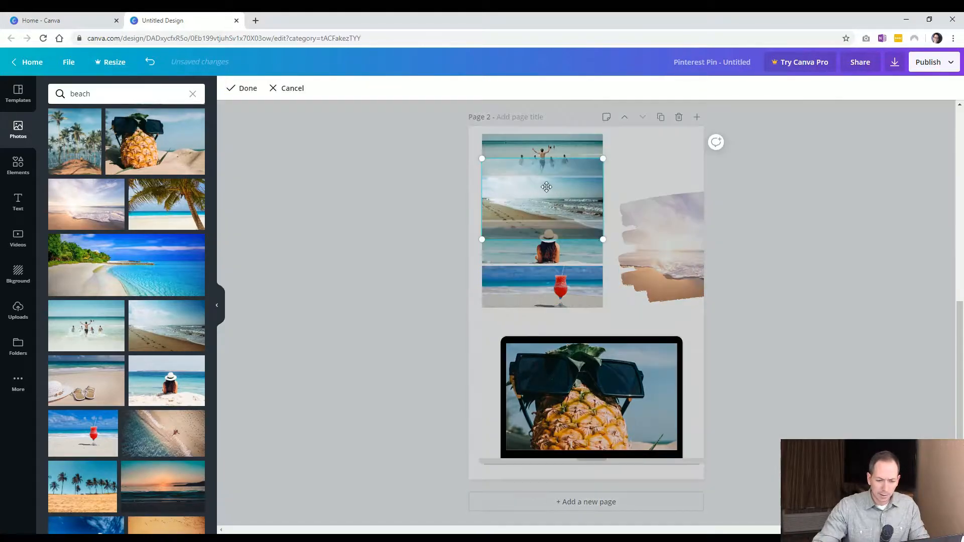
left_click_drag(632, 256, 702, 306)
mouse_move(543, 208)
left_mouse_down()
mouse_move(548, 197)
mouse_move(527, 169)
mouse_move(555, 196)
left_mouse_up()
left_click(391, 272)
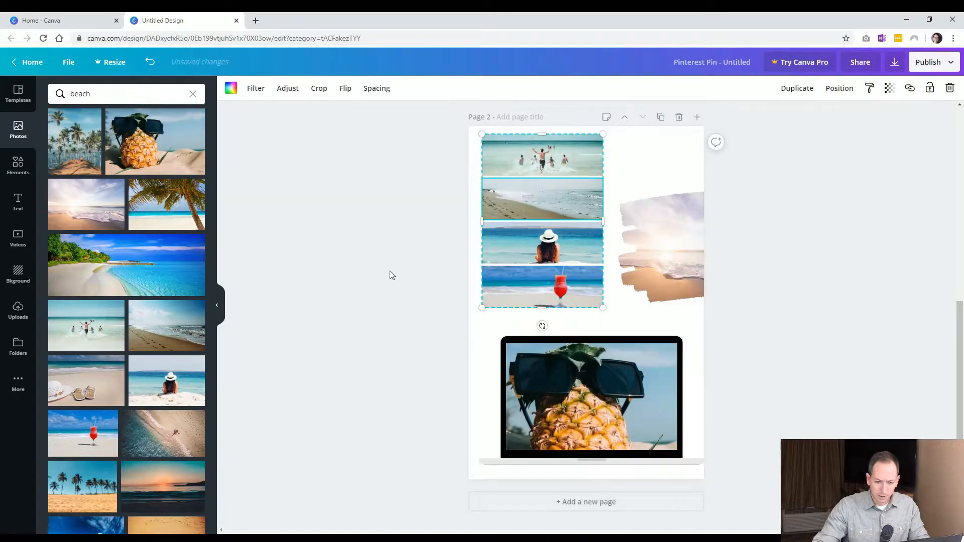
Enlarge and reposition the cocktail photo inside the bottom grid cell
double_click(544, 285)
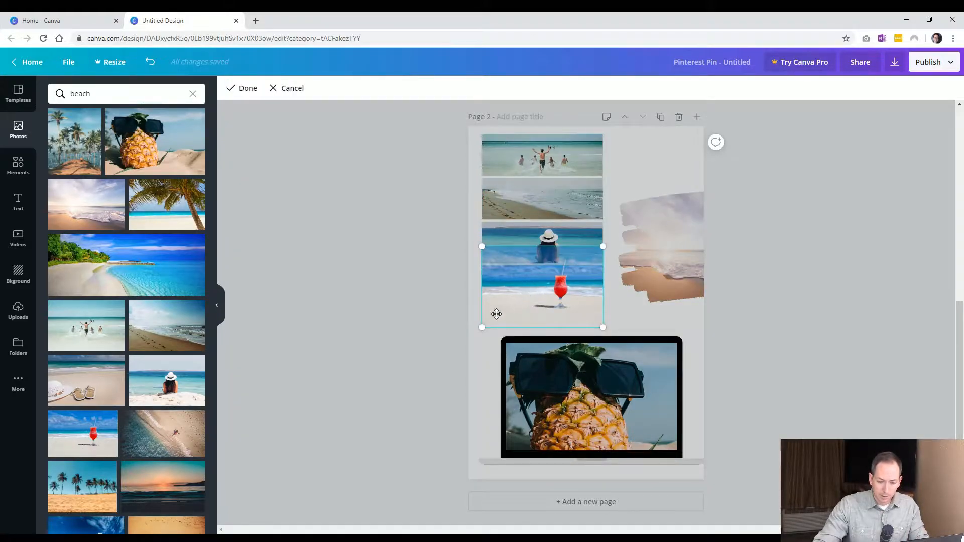
left_click_drag(483, 326, 394, 383)
left_click_drag(553, 282, 578, 292)
left_click(722, 355)
left_click(722, 356)
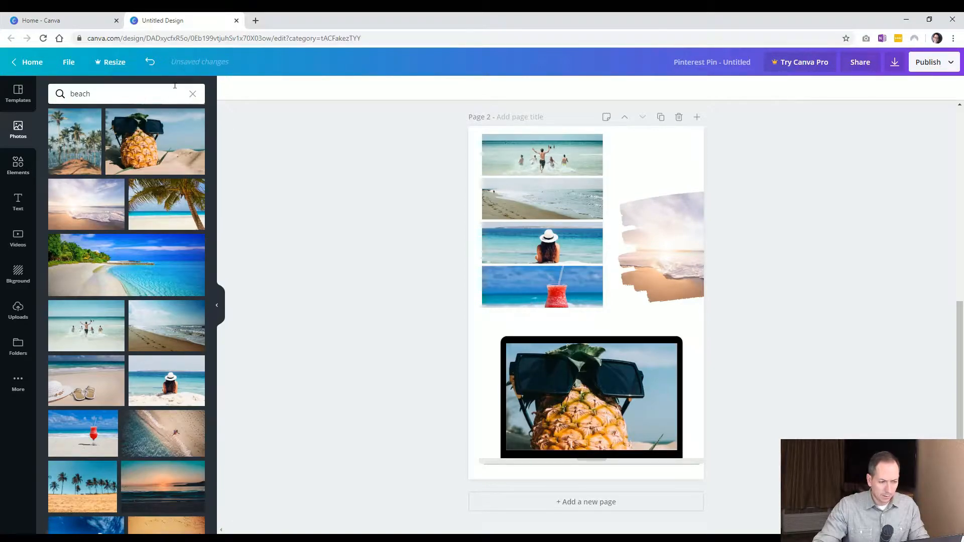
Add a new blank page after page 2
left_click(193, 94)
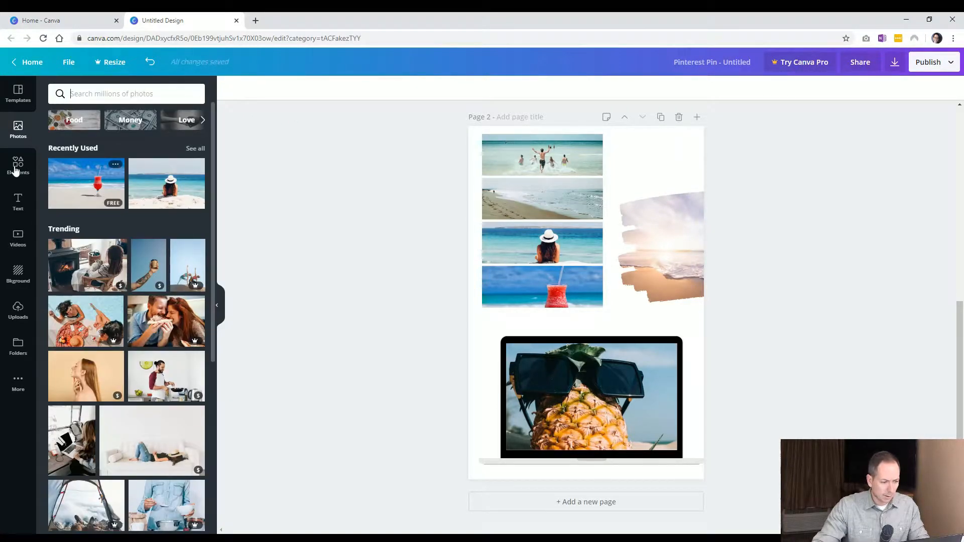
left_click(18, 165)
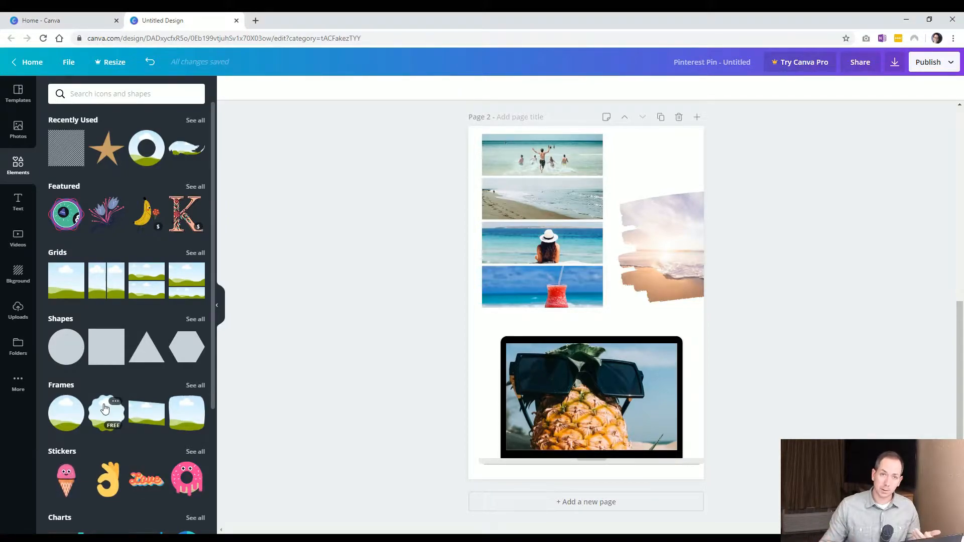
left_click_drag(748, 409, 493, 215)
left_click(415, 244)
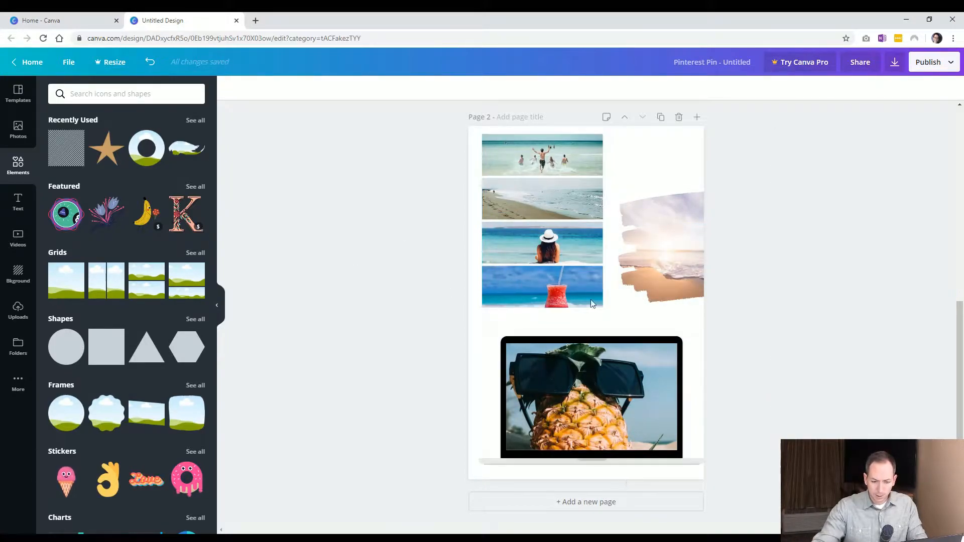
left_click(607, 507)
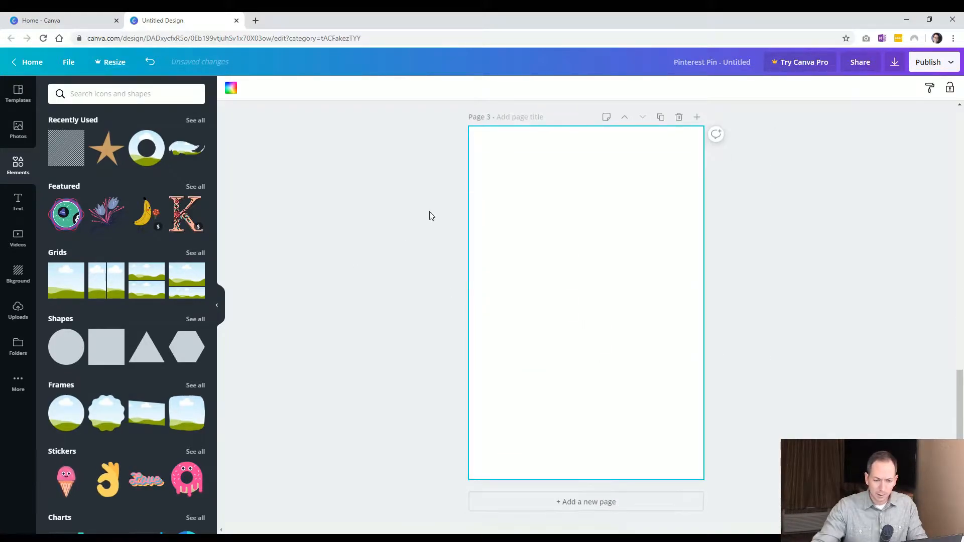
Add a circle shape to the new page and fill it with a brand colour
scroll(591, 281, "up", 4)
scroll(363, 393, "down", 5)
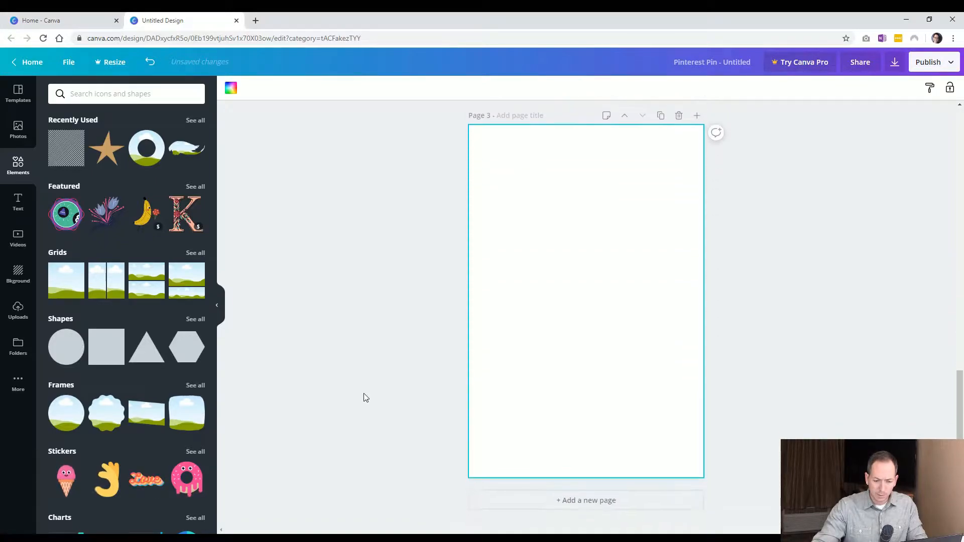
left_click(402, 347)
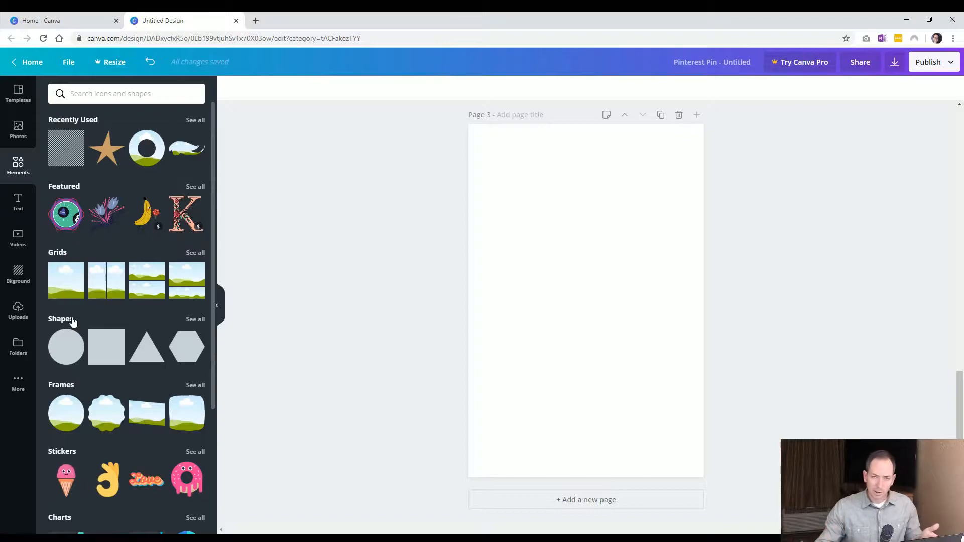
left_click(195, 322)
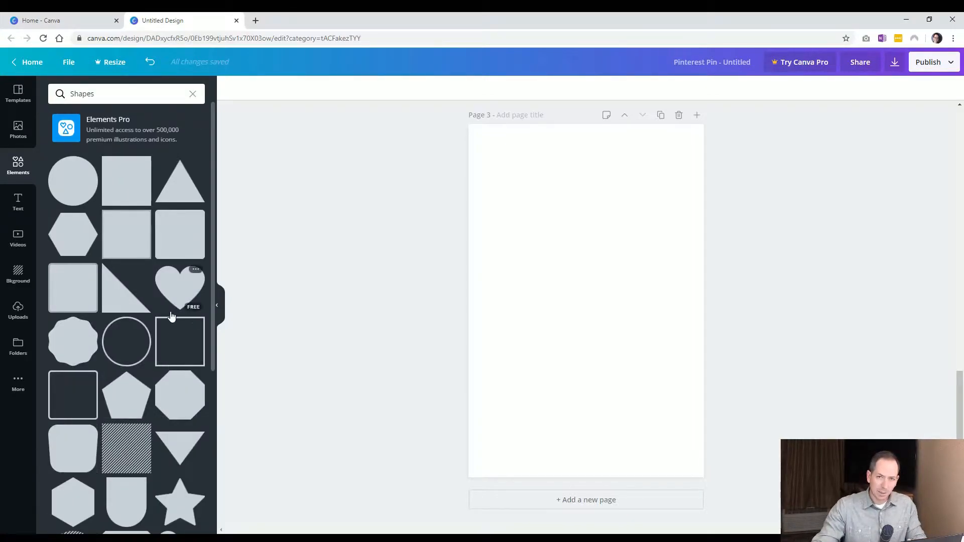
left_click(92, 194)
left_click_drag(578, 279, 532, 261)
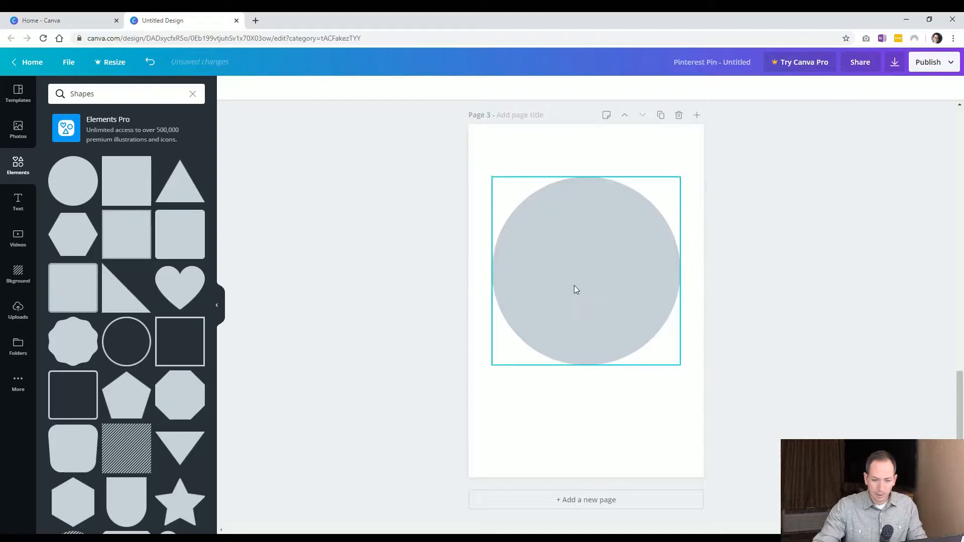
left_click(230, 90)
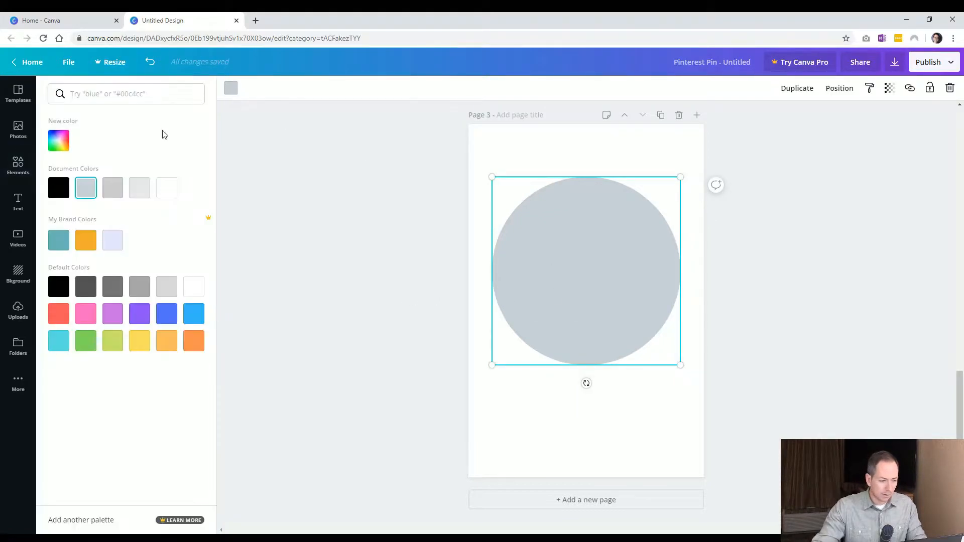
left_click(59, 240)
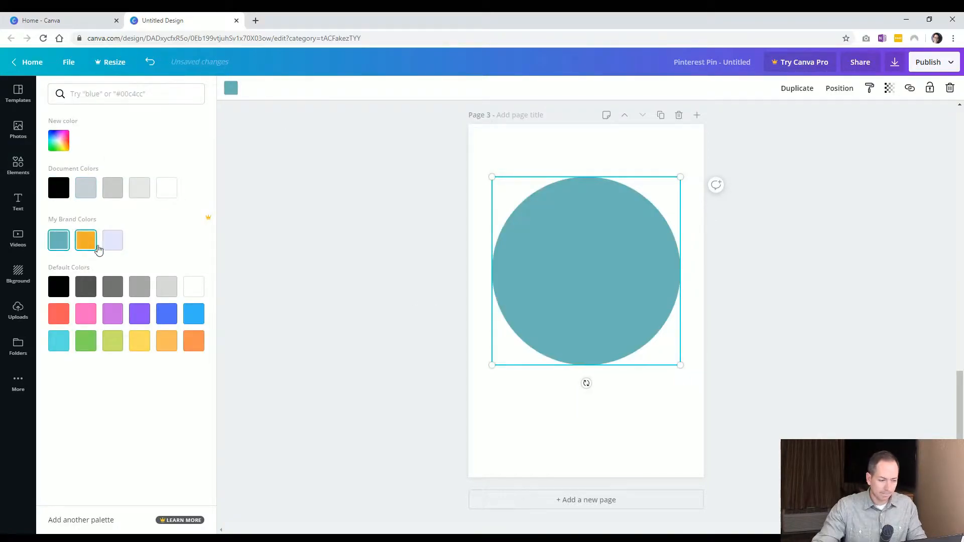
left_click(86, 240)
Resize and move the circle shape, then delete it
left_click(553, 275)
left_click_drag(681, 370, 626, 305)
left_click_drag(572, 274, 594, 276)
key("Delete")
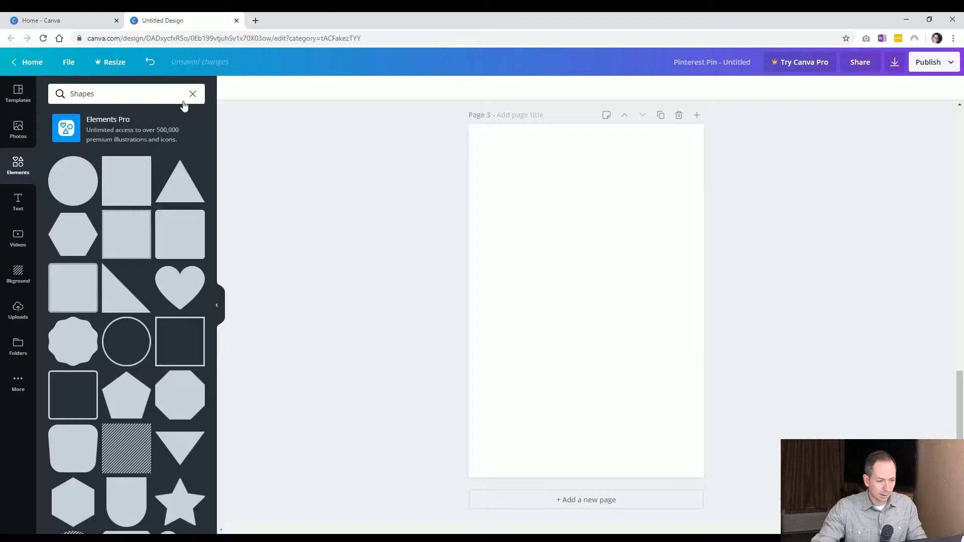
Fill the whole new page with the cocktail beach photo as its background
left_click(17, 132)
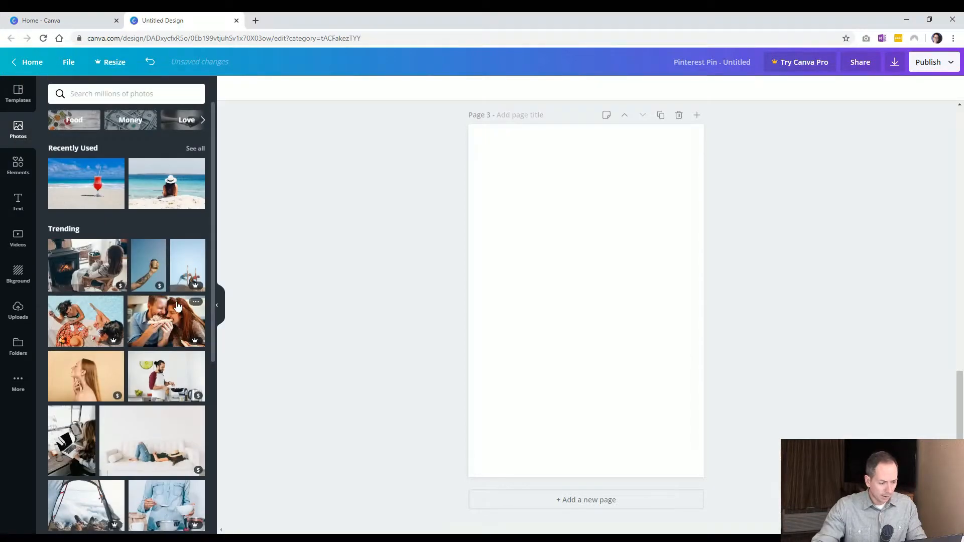
scroll(178, 305, "down", 1)
scroll(177, 306, "up", 1)
left_click_drag(88, 185, 485, 225)
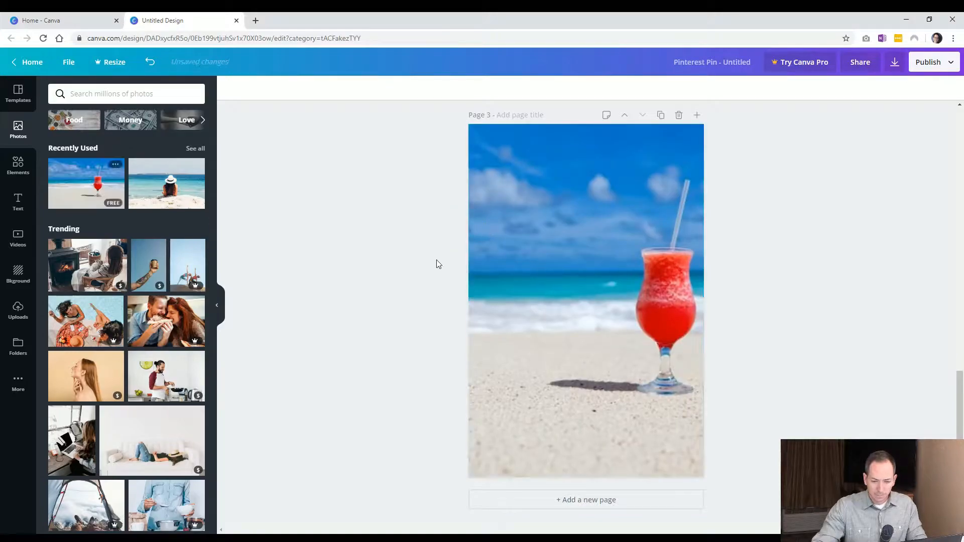
left_click(18, 165)
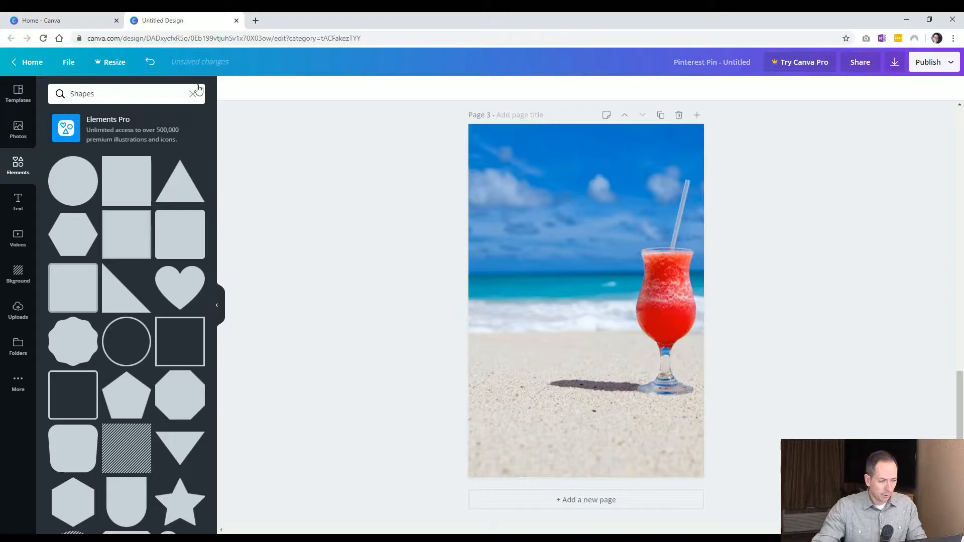
left_click(194, 93)
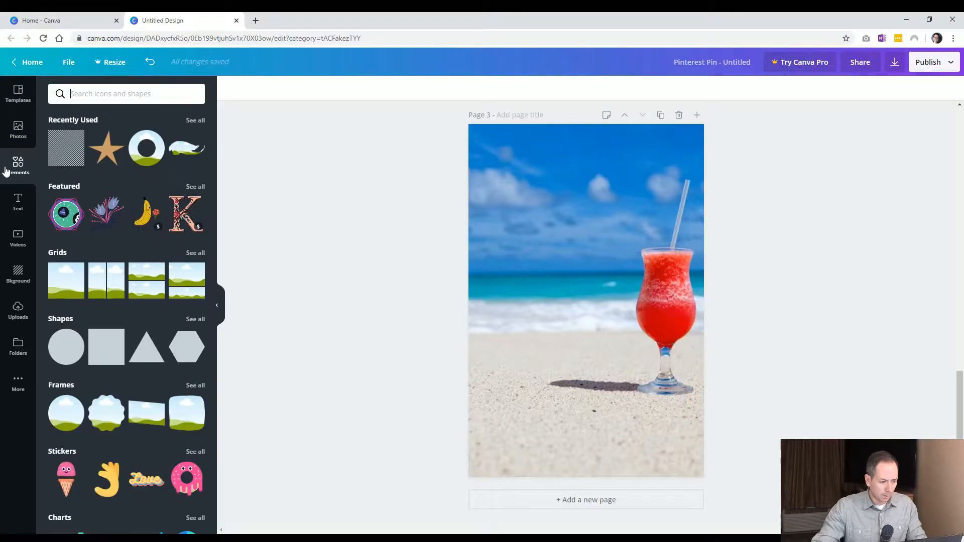
Add a right-triangle shape to the bottom-left corner of page 3 and colour it black
left_click(60, 322)
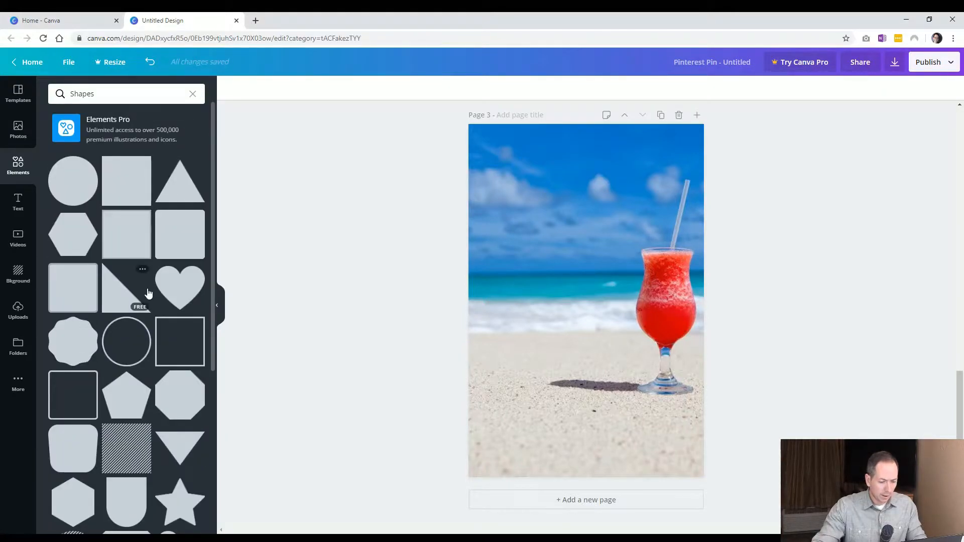
scroll(147, 297, "down", 3)
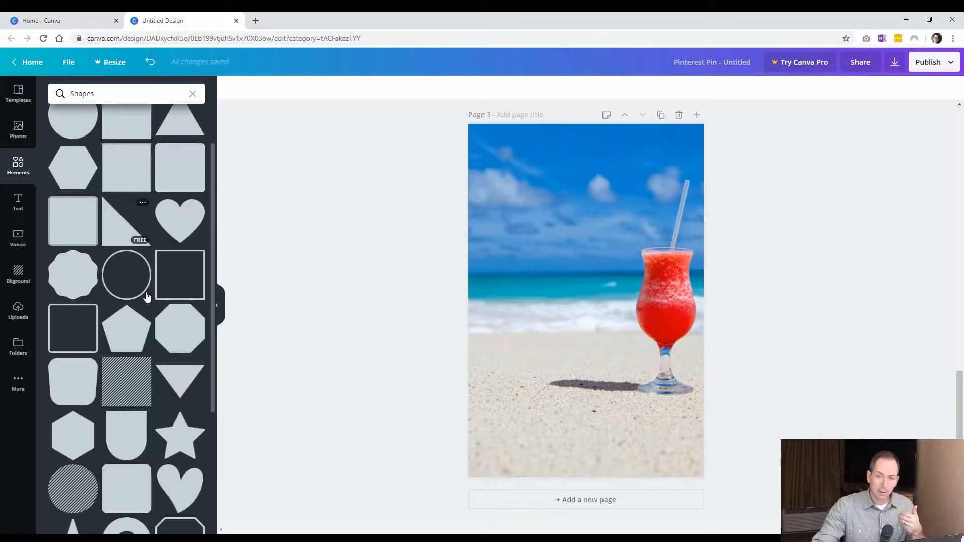
scroll(149, 318, "up", 3)
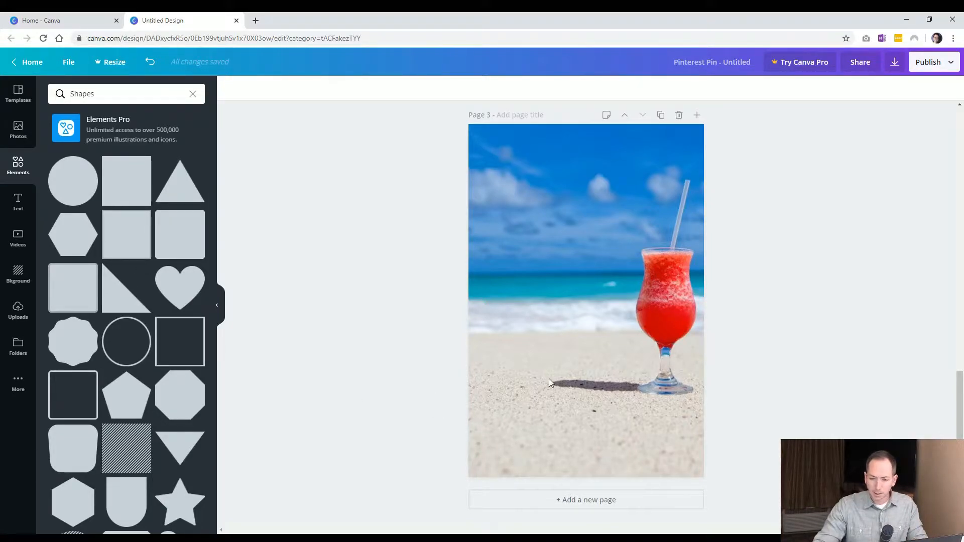
left_click(128, 299)
left_click_drag(512, 344, 515, 411)
left_click_drag(657, 290, 538, 408)
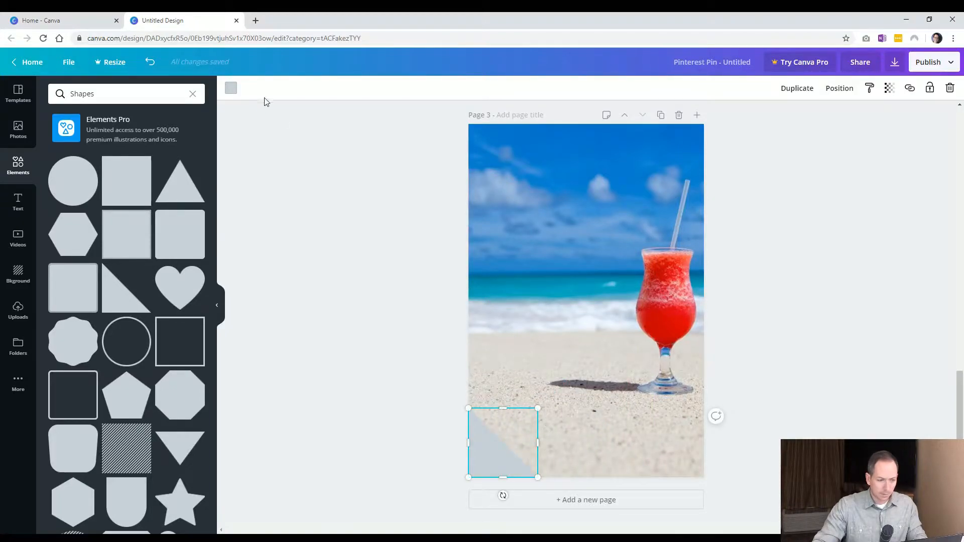
left_click(231, 90)
left_click(58, 188)
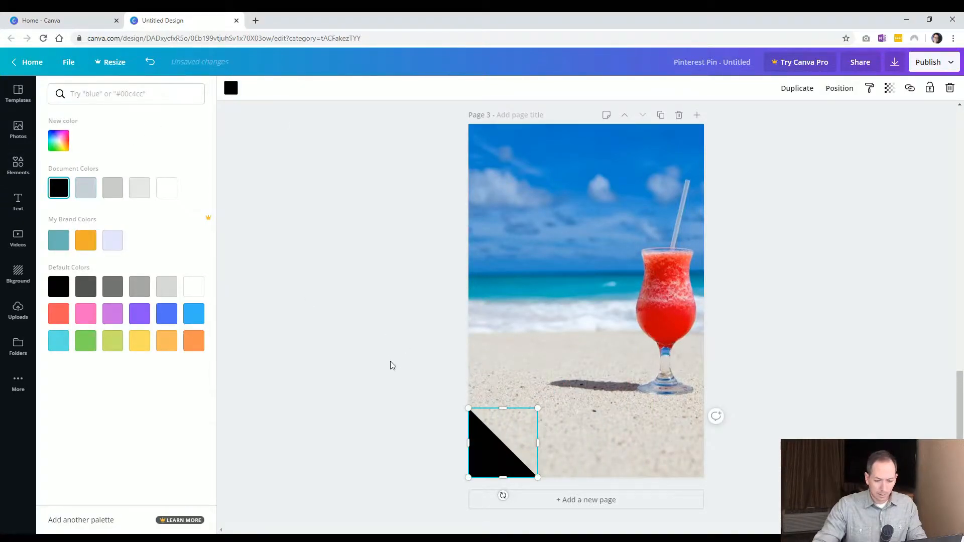
left_click(489, 454)
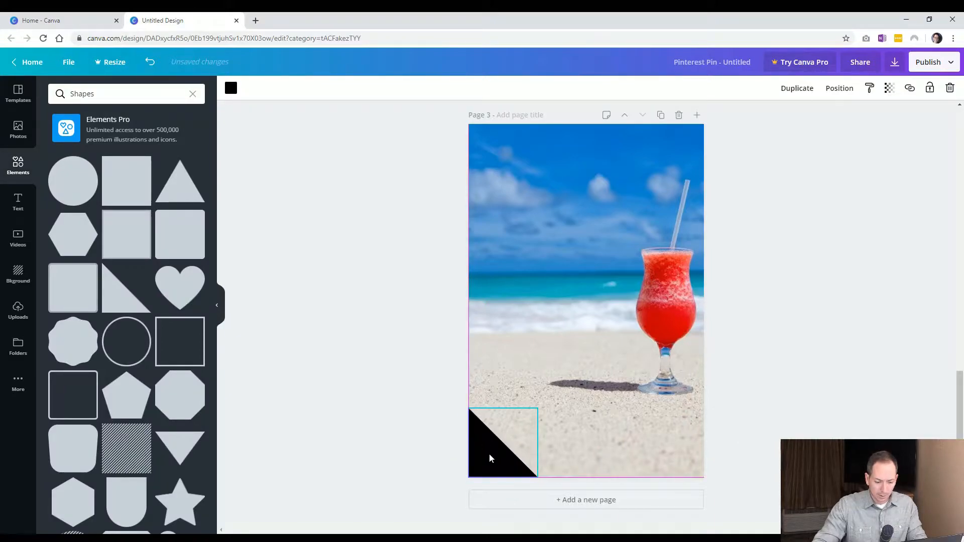
Duplicate the triangle, rotate it and place it in the page's top-left corner
key("ctrl+d")
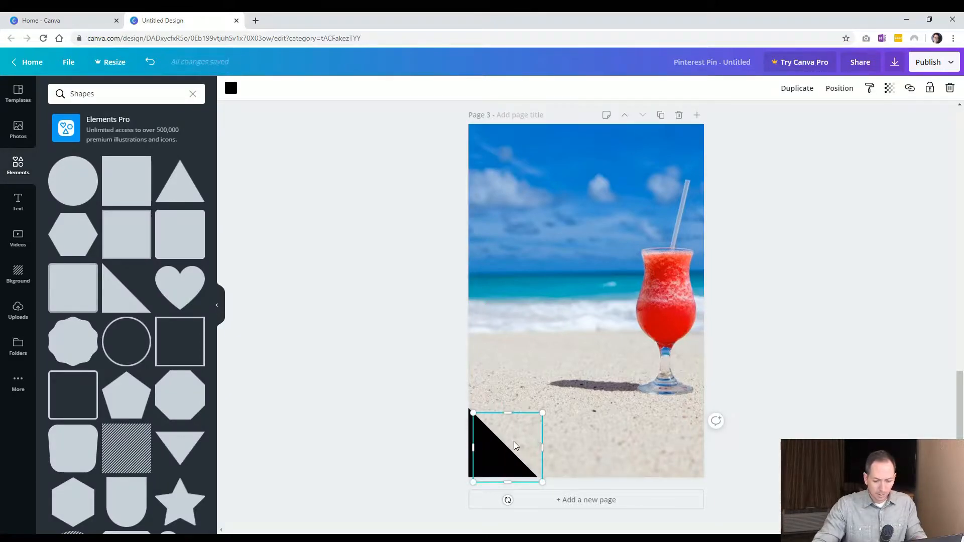
left_click_drag(498, 452, 531, 201)
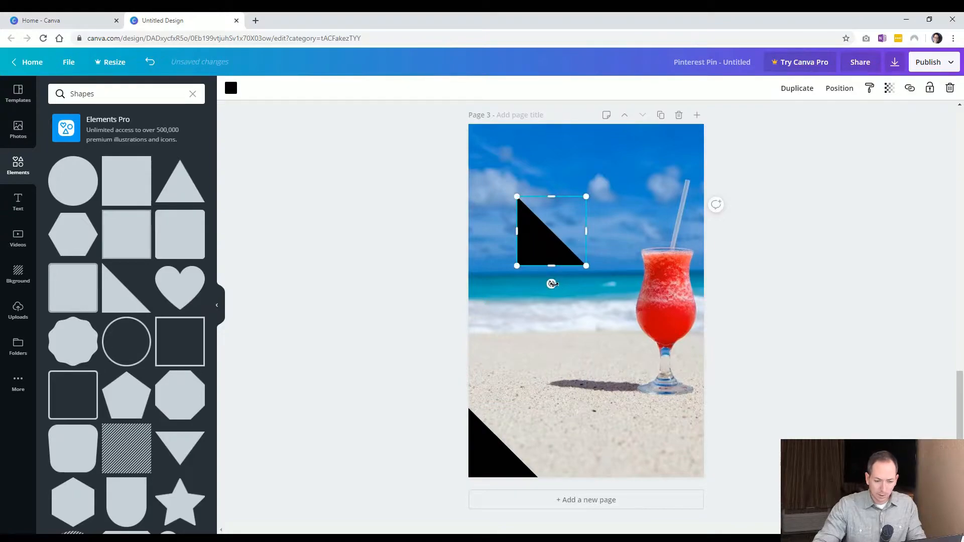
left_click_drag(529, 278, 488, 141)
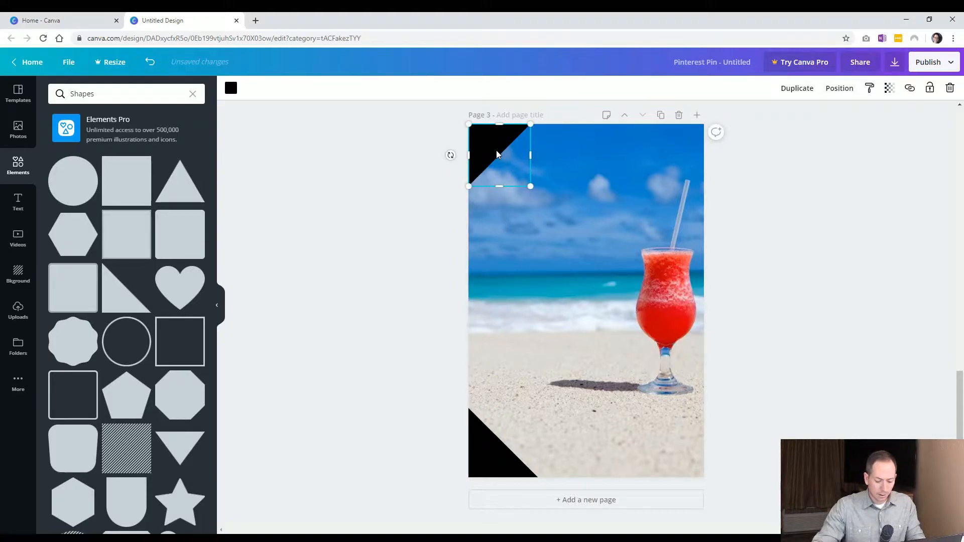
Duplicate the triangle again, rotate it and fit it into the top-right corner
key("ctrl+d")
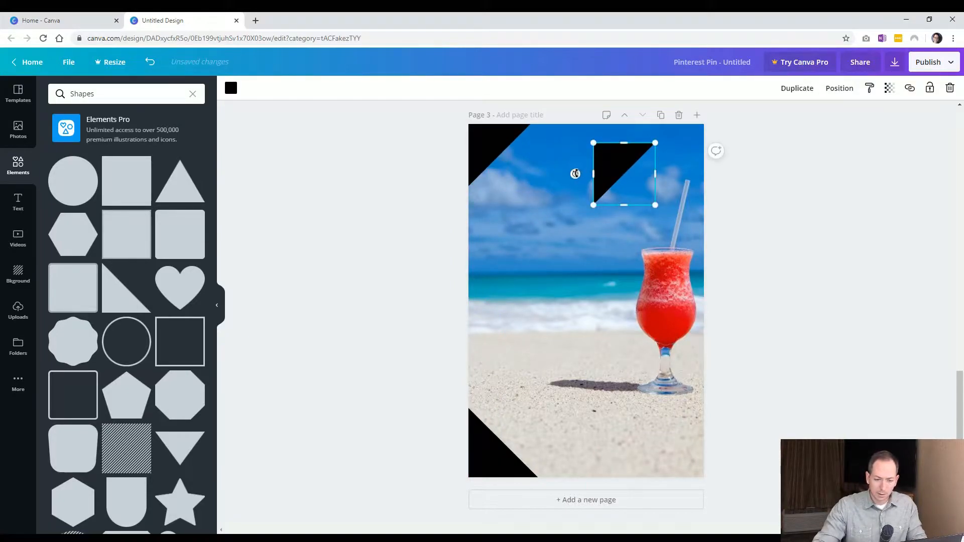
left_click_drag(575, 173, 625, 125)
left_click(729, 177)
left_click_drag(637, 178, 679, 152)
left_click(766, 243)
left_click(676, 159)
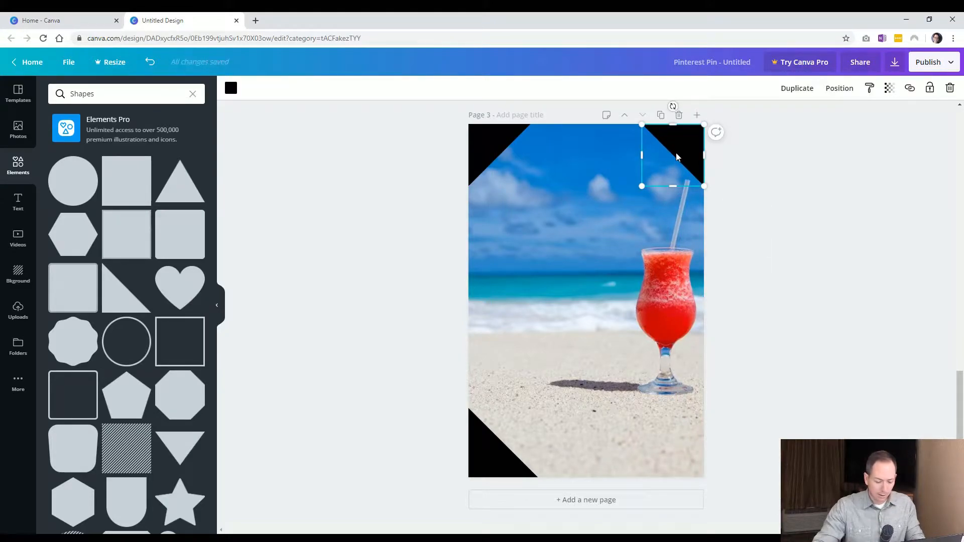
Paste another triangle, rotate it and place it in the bottom-right corner
key("ctrl+v")
left_click_drag(677, 158, 597, 249)
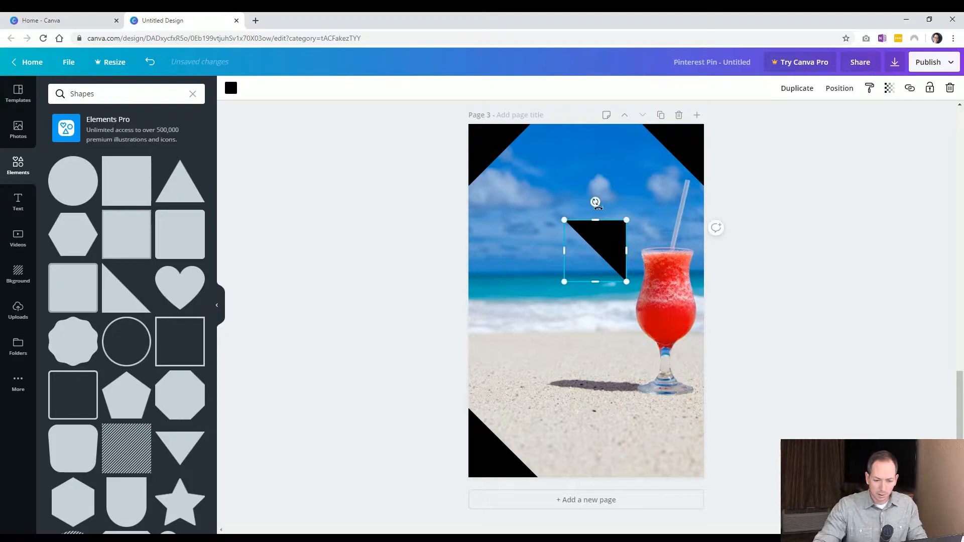
left_click_drag(595, 201, 688, 462)
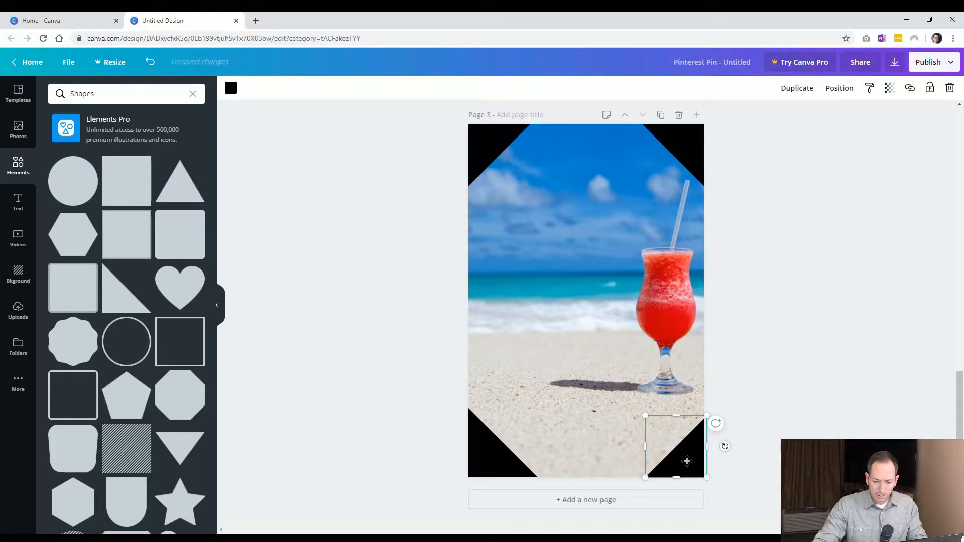
left_click(751, 439)
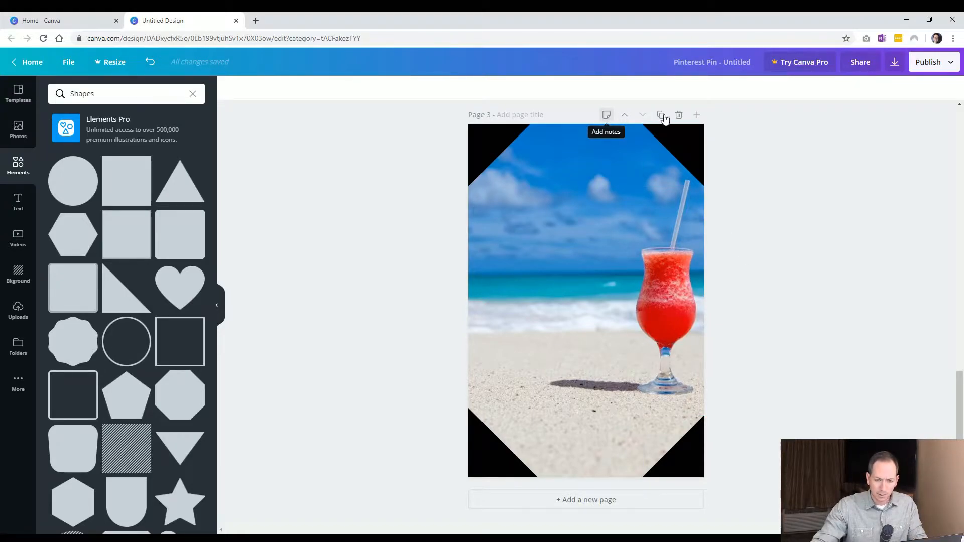
Add a new page after page 3
left_click(697, 117)
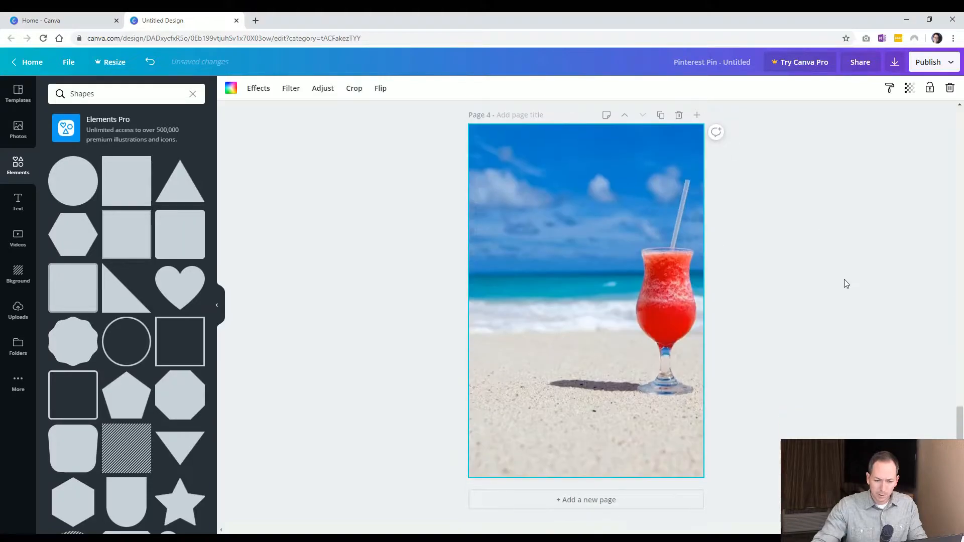
left_click(459, 284)
Add a diagonal-striped square shape to page 4 and colour it in the brand orange
scroll(120, 357, "down", 3)
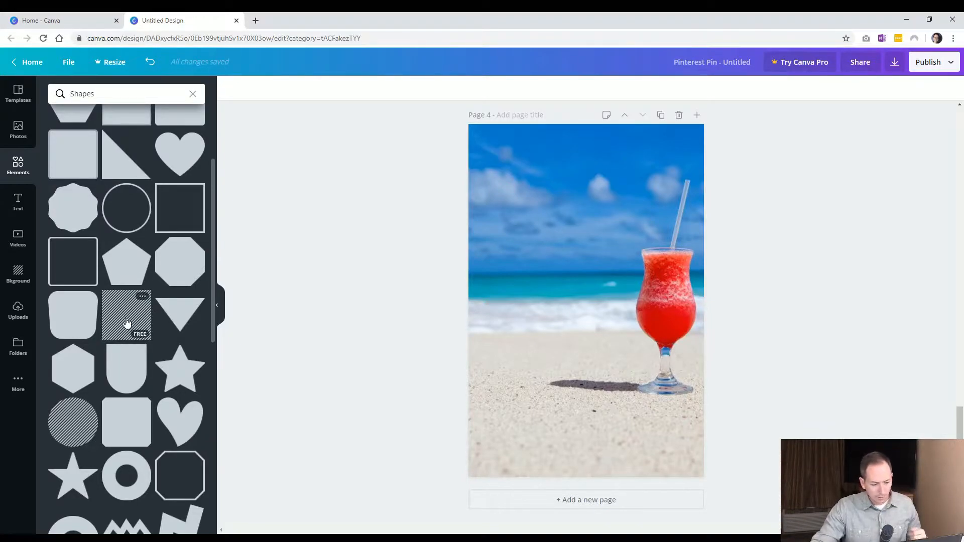
scroll(128, 331, "down", 3)
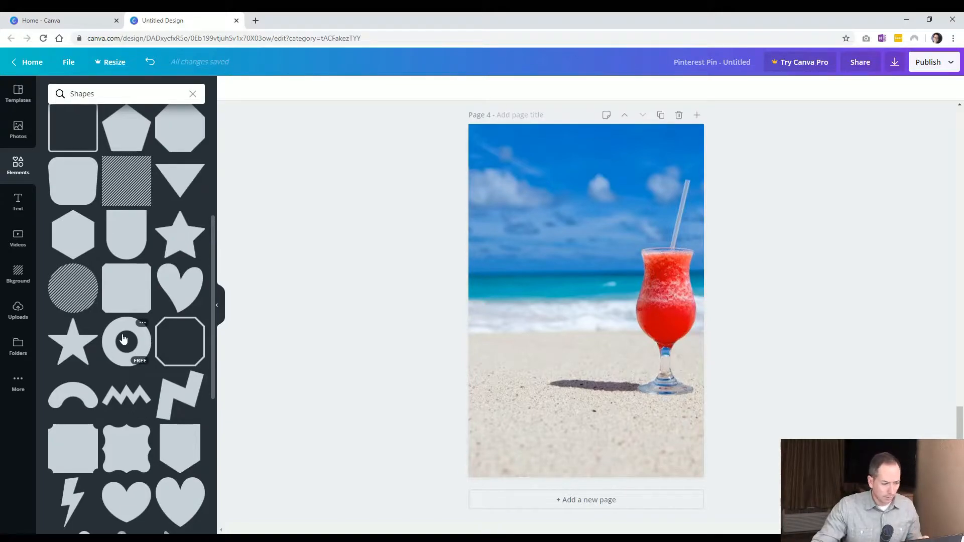
scroll(123, 346, "down", 1)
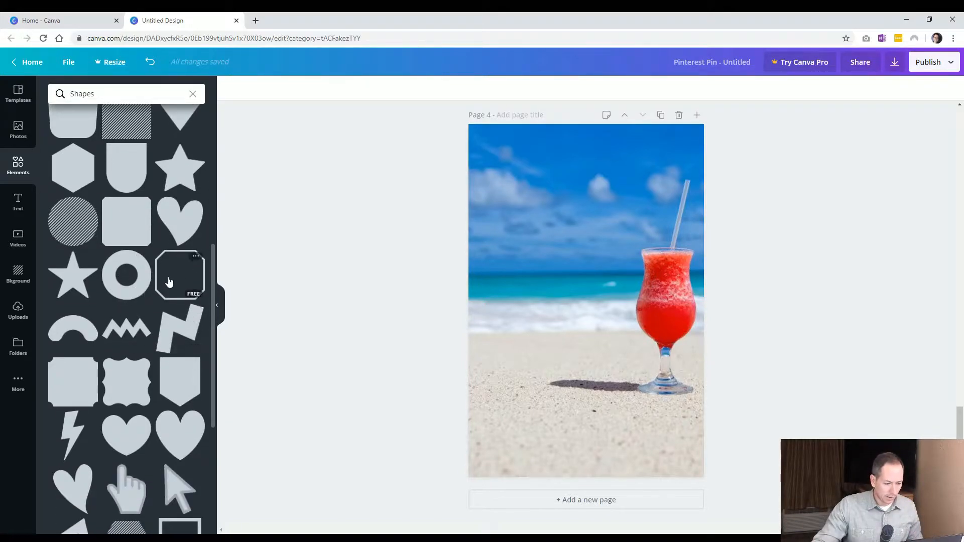
scroll(121, 289, "up", 3)
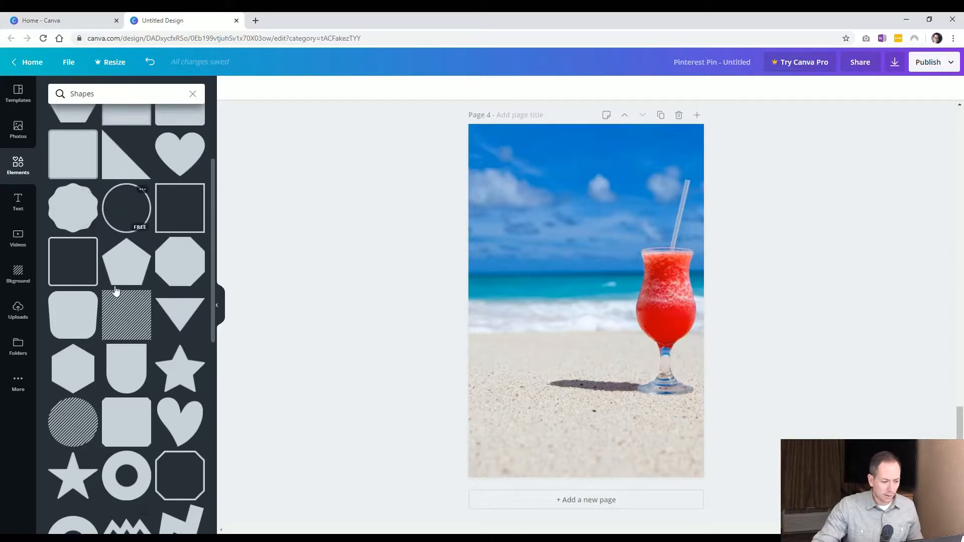
scroll(132, 333, "down", 5)
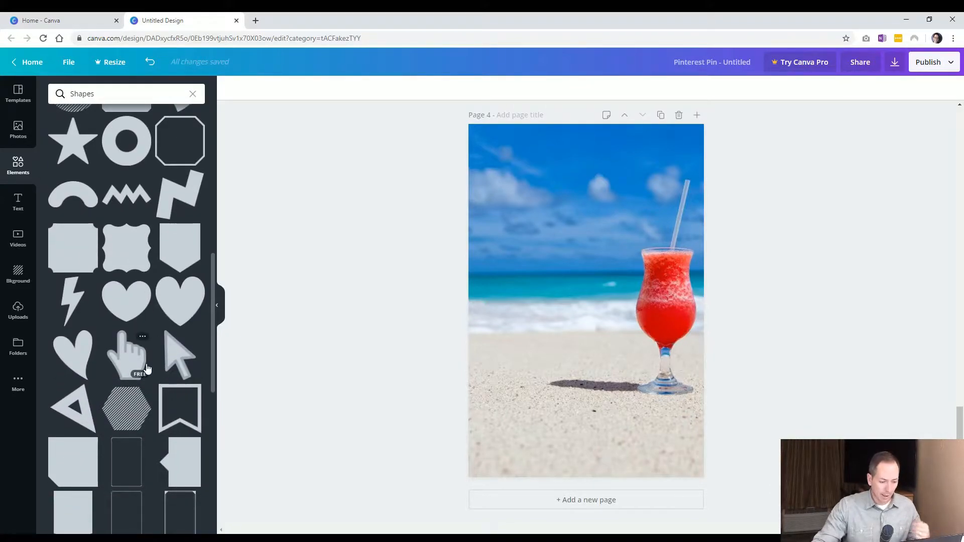
scroll(144, 429, "down", 1)
scroll(144, 429, "up", 4)
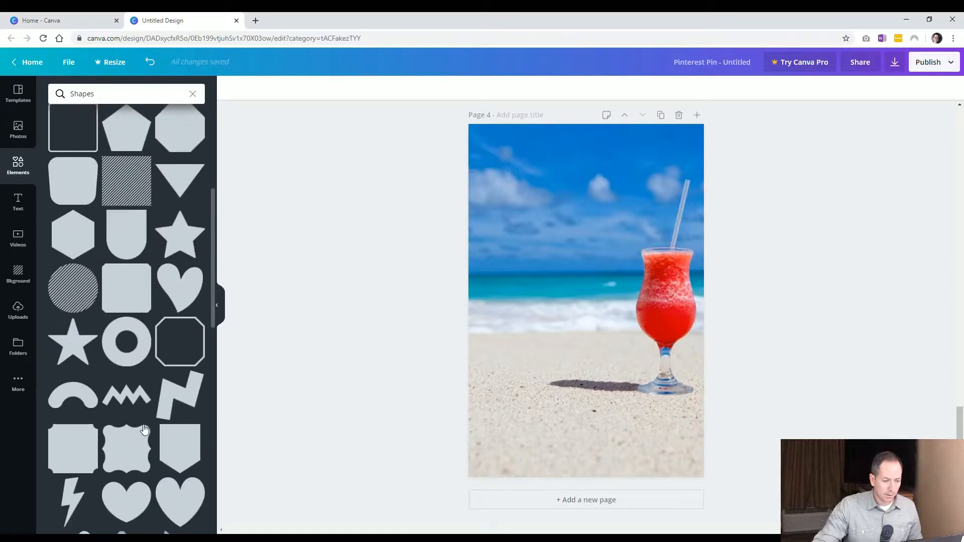
scroll(144, 429, "up", 2)
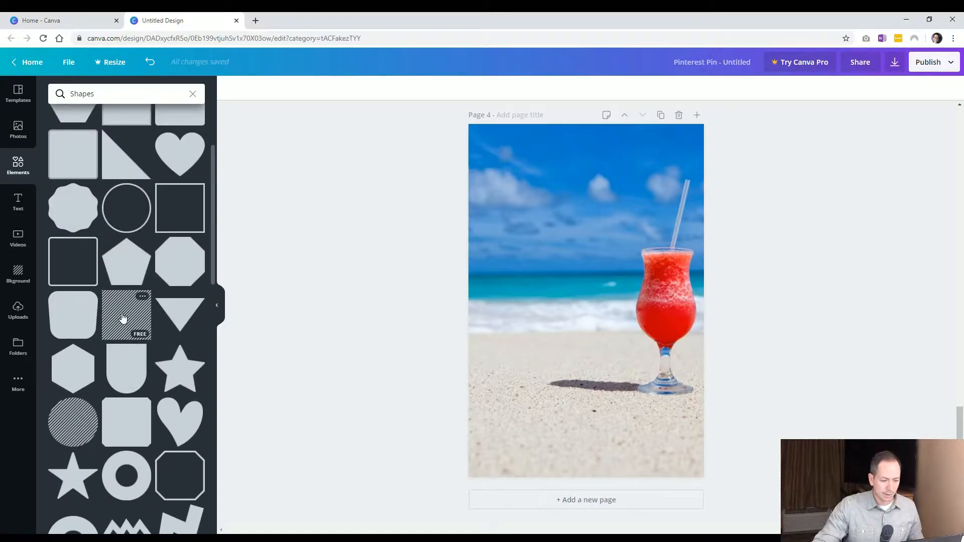
left_click(123, 318)
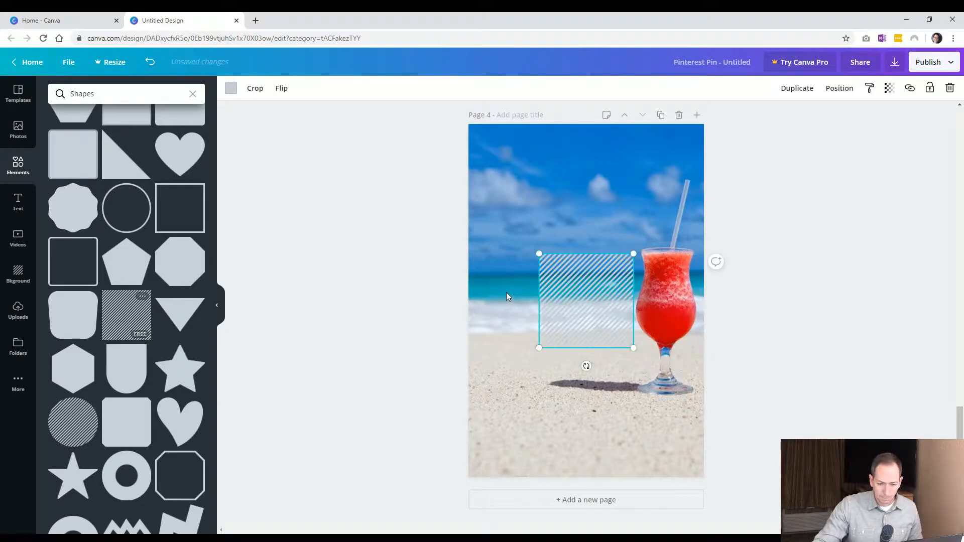
left_click(230, 89)
left_click(85, 240)
Move and enlarge the striped shape so it covers the whole page
left_click(394, 291)
left_click_drag(556, 275, 485, 145)
left_click_drag(563, 219, 829, 485)
left_click_drag(591, 340, 551, 338)
left_click(327, 353)
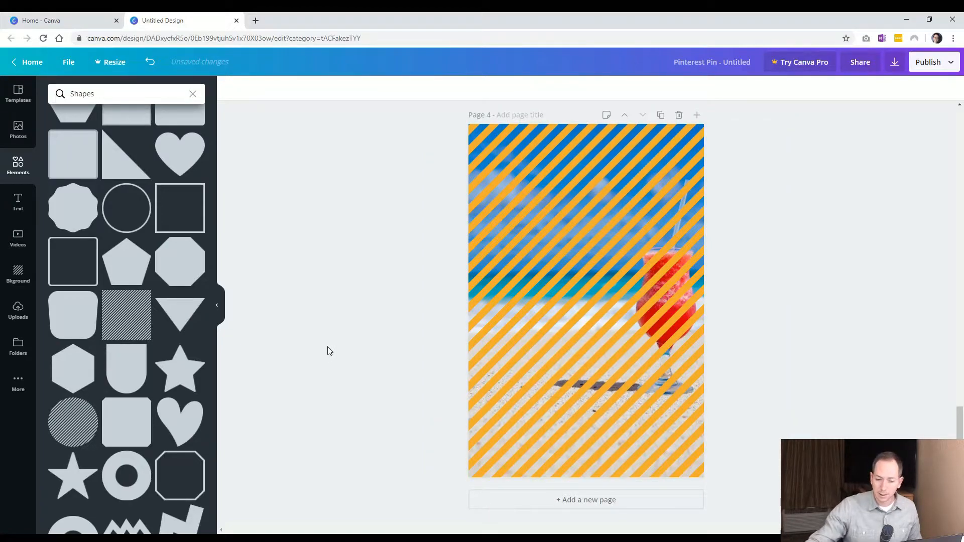
Add a new page after the striped page
left_click(570, 297)
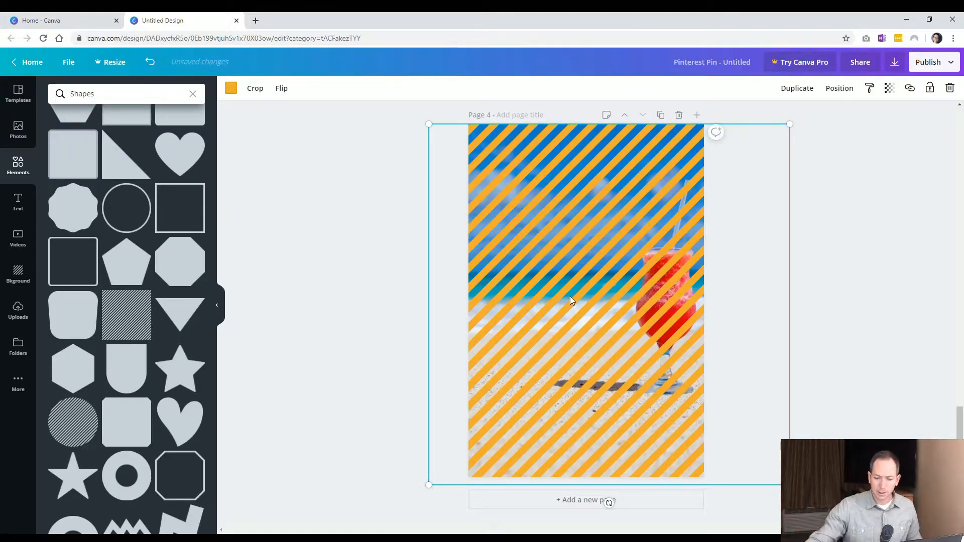
left_click(396, 266)
left_click(608, 213)
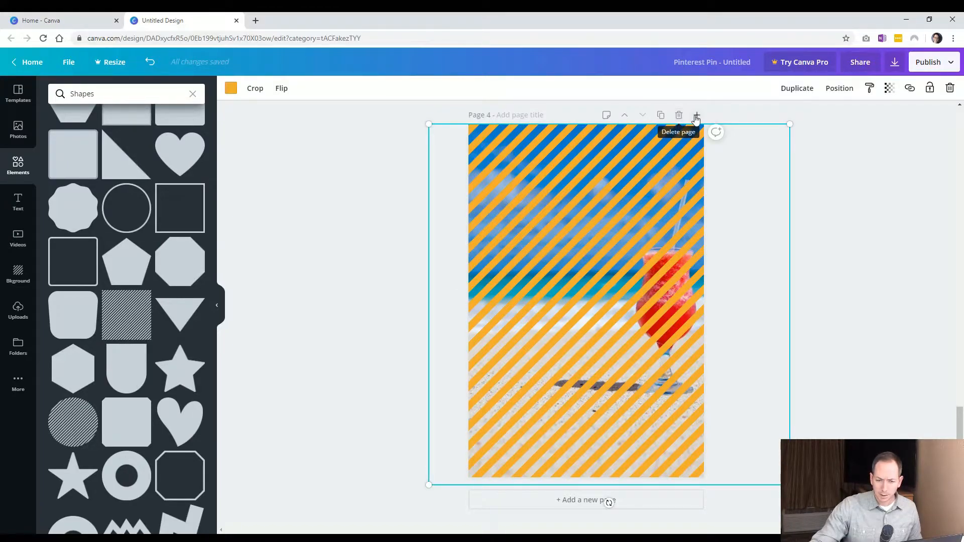
left_click(678, 116)
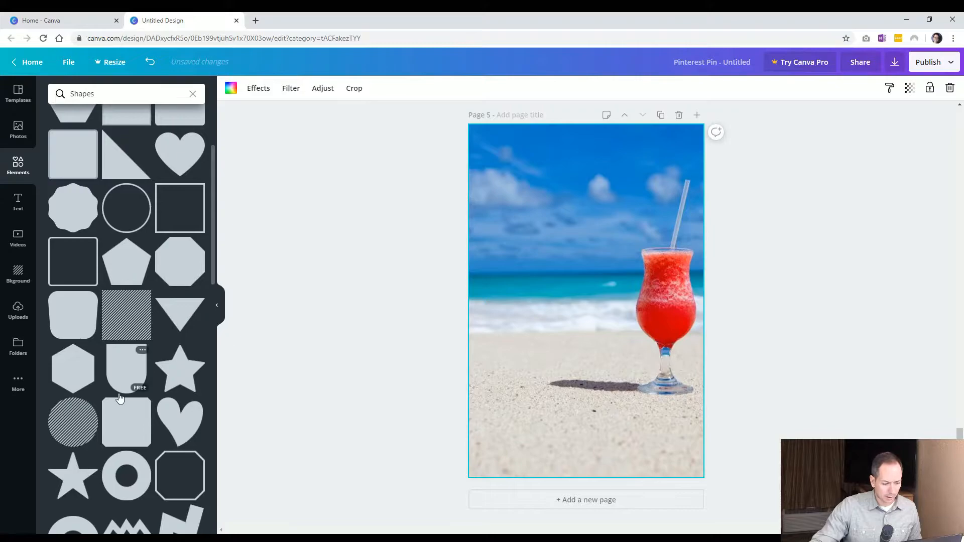
Add an ornate rectangular border shape to page 5 and colour it in the brand orange
scroll(145, 387, "down", 8)
scroll(166, 396, "down", 6)
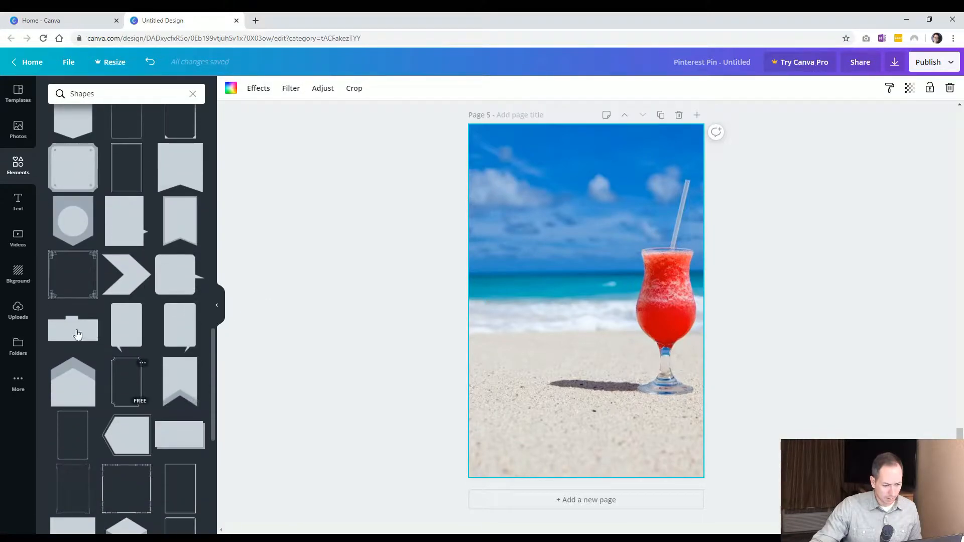
left_click(114, 368)
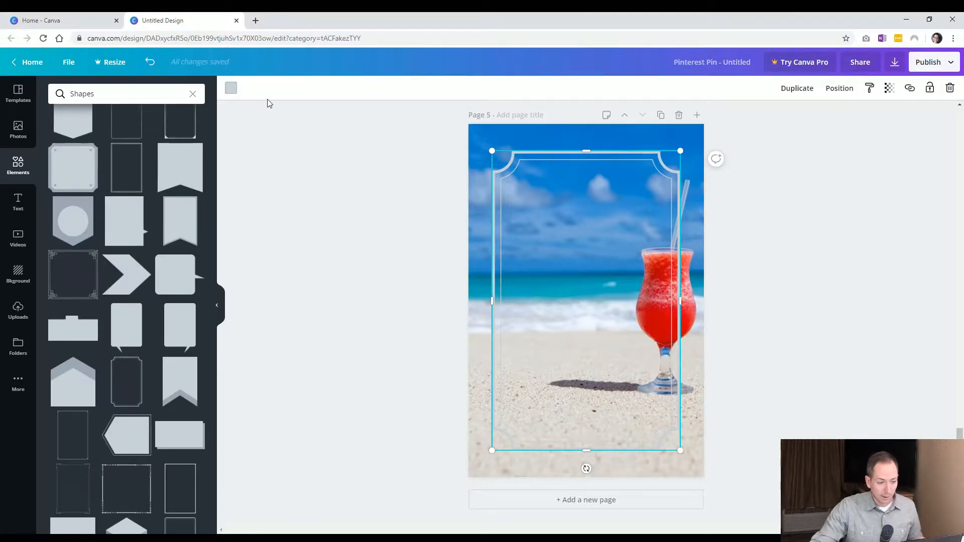
left_click(231, 89)
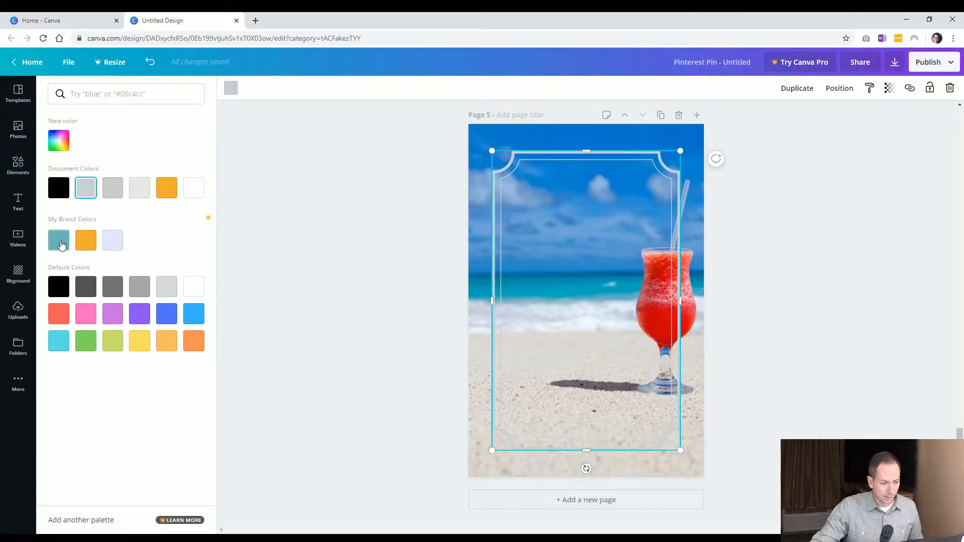
left_click(89, 244)
Enlarge the orange border so it nearly fills the page
left_click(559, 197)
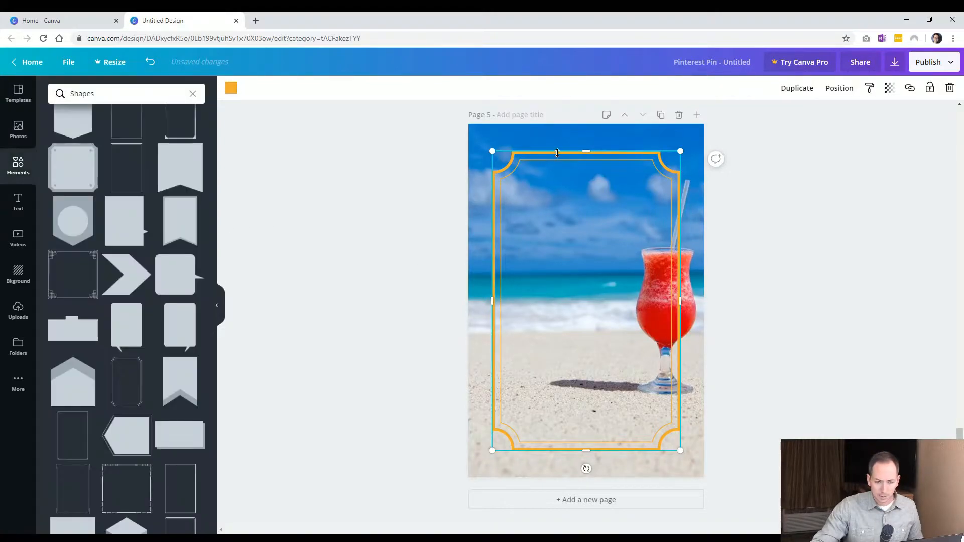
left_click_drag(547, 164, 541, 151)
left_click_drag(674, 438, 695, 464)
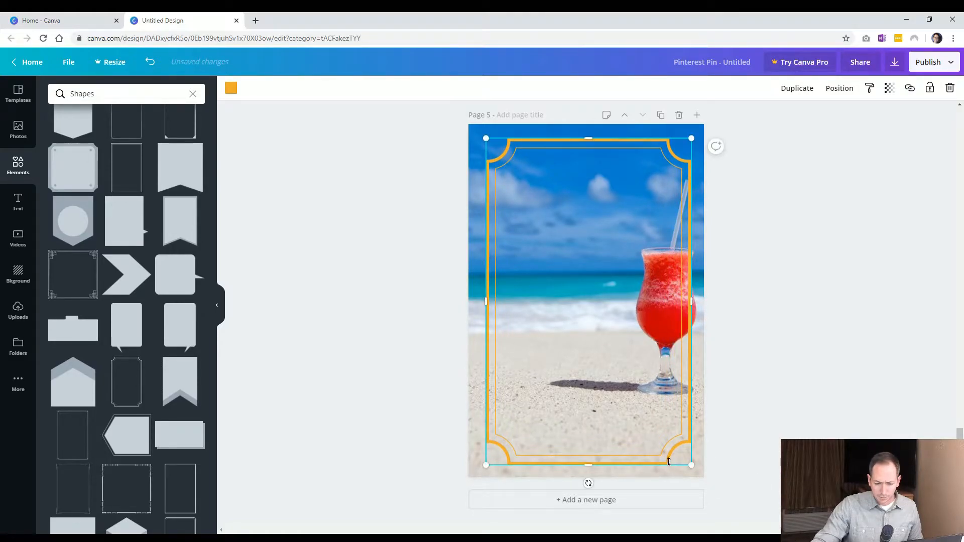
left_click(746, 429)
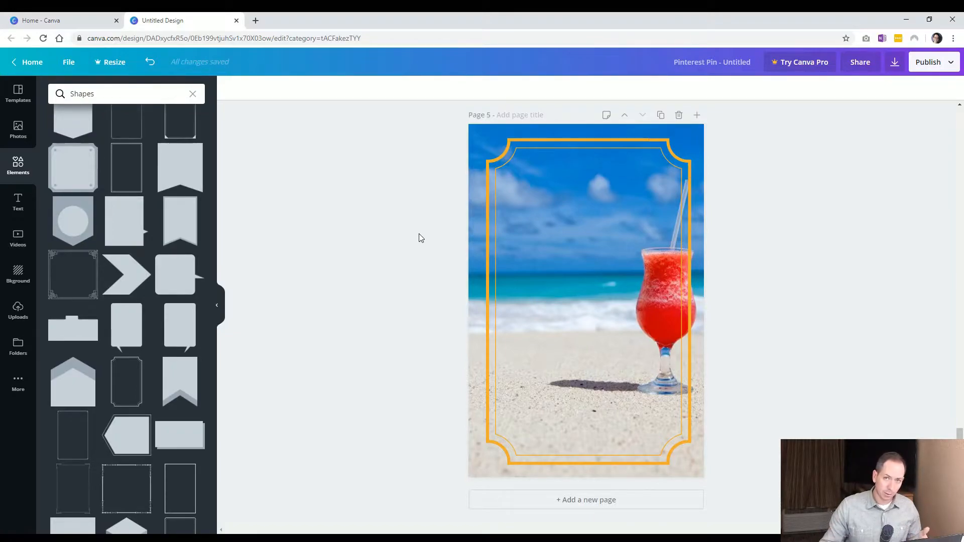
Search the elements library for heart shapes, then for square shapes
double_click(73, 95)
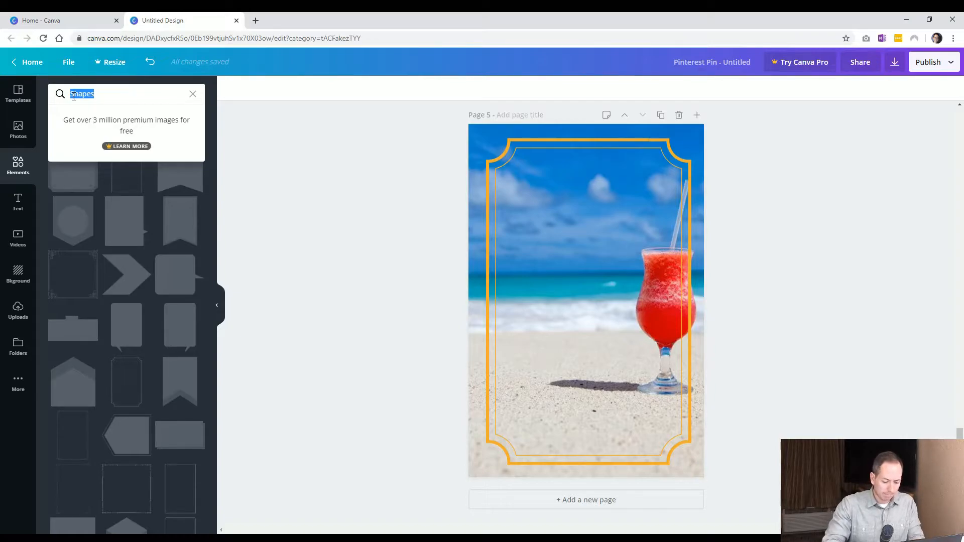
type("h")
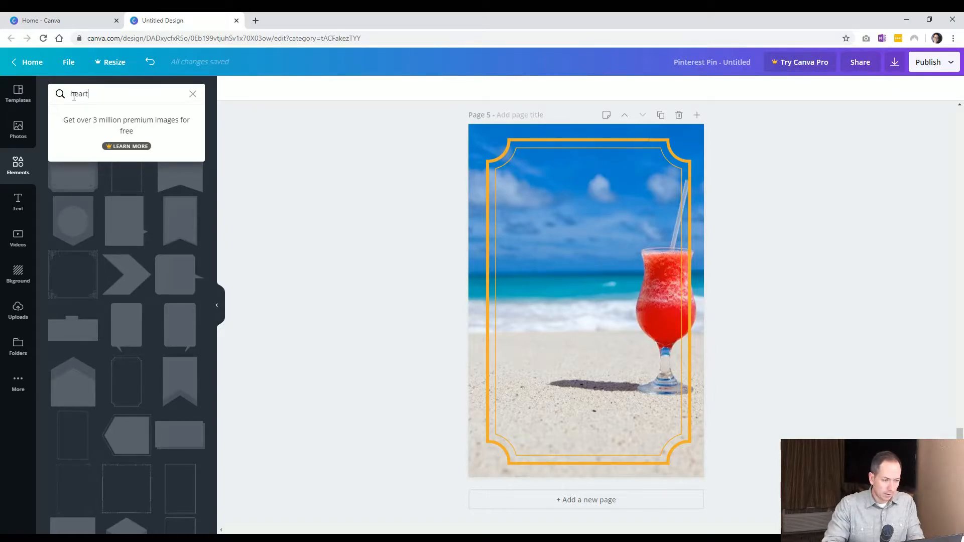
type("eart")
key("Return")
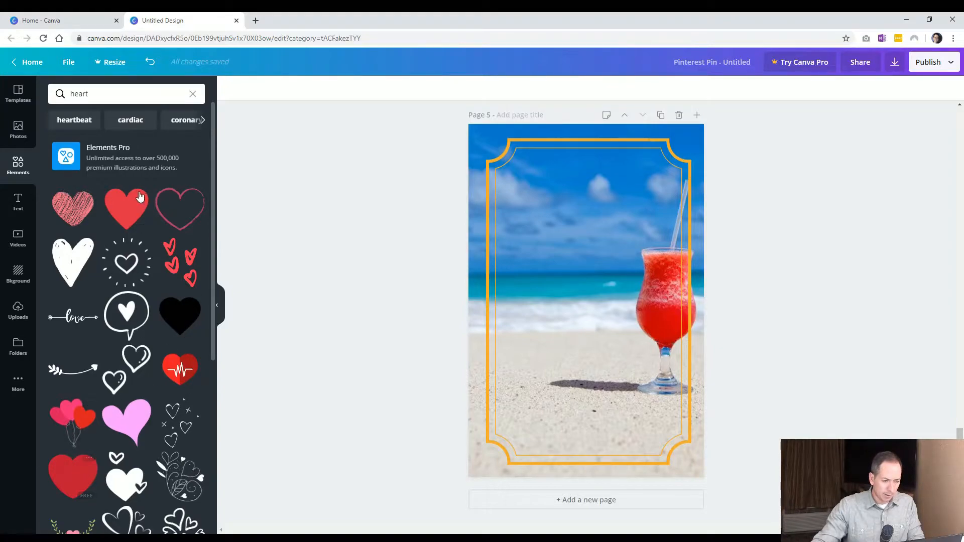
left_click(47, 97)
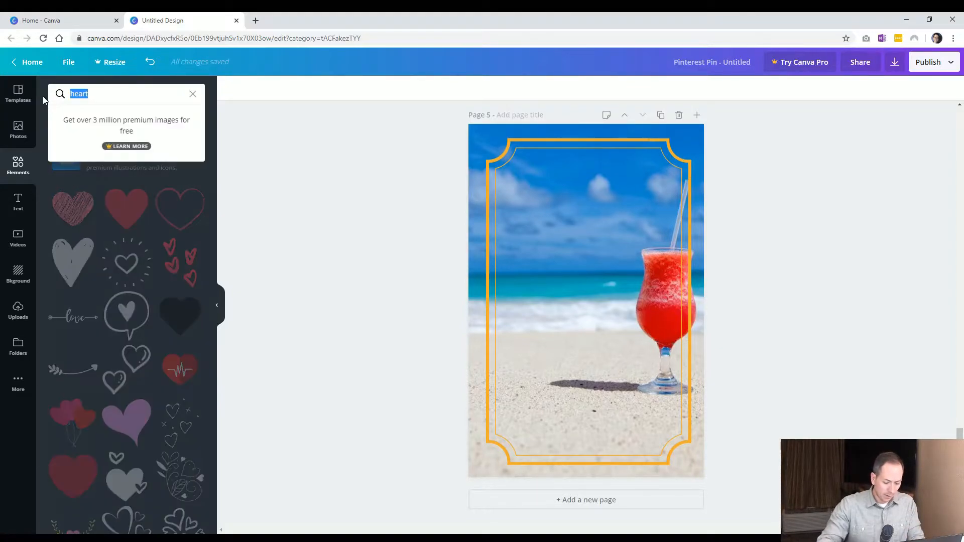
type("square")
key("Return")
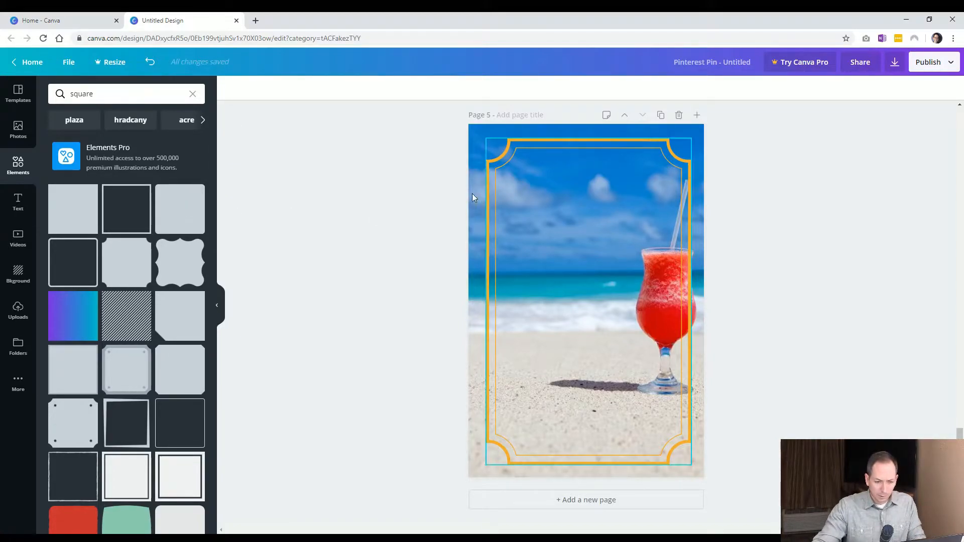
Add a new blank page 6 after the orange-bordered page
left_click(573, 499)
left_click(531, 287)
key("Delete")
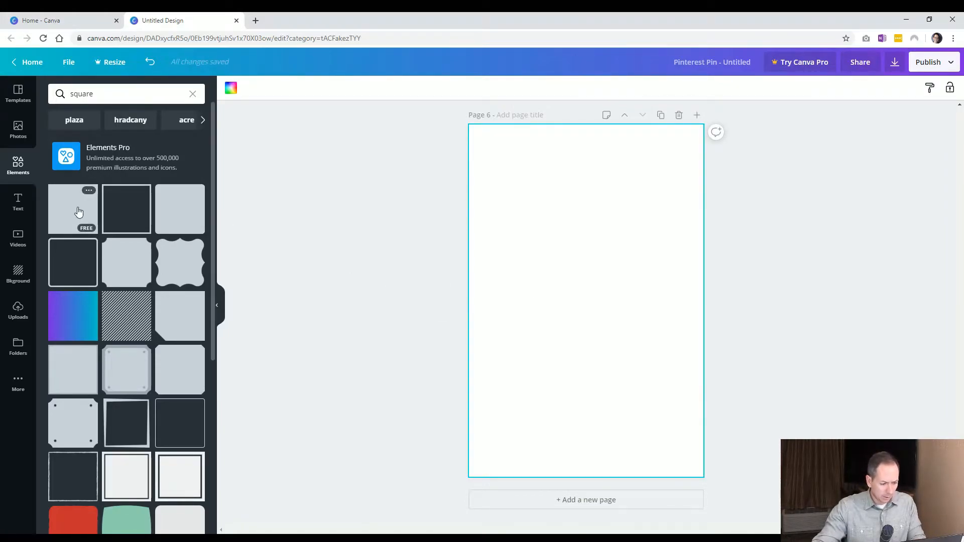
Add a plain grey square to page 6 and position it near the top centre
scroll(140, 347, "down", 5)
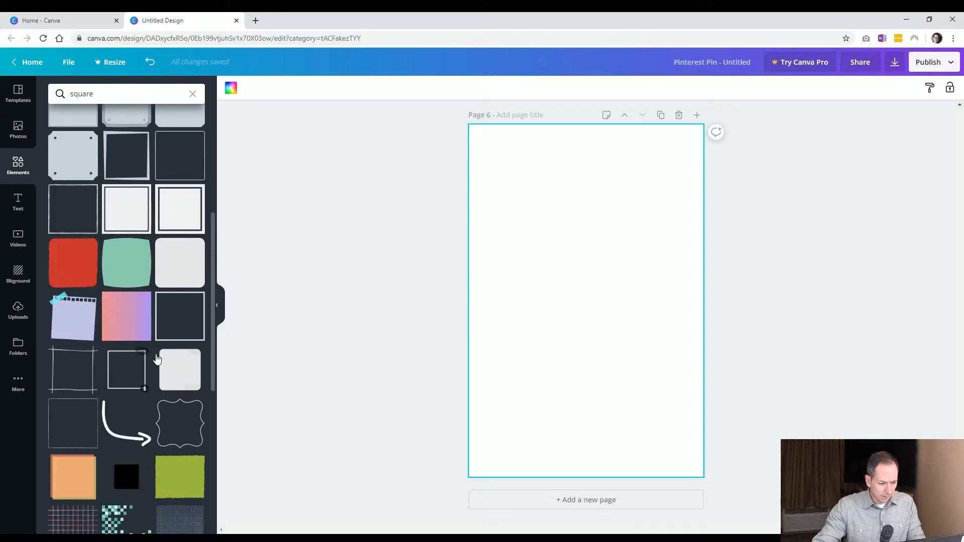
scroll(156, 357, "up", 5)
left_click(80, 210)
scroll(616, 369, "up", 18)
scroll(553, 364, "down", 18)
left_click_drag(551, 279, 552, 222)
left_click_drag(680, 341, 597, 258)
left_click_drag(551, 223, 592, 226)
Search the elements for circles and add a solid grey circle below the square on page 6
left_click(97, 229)
left_click(15, 168)
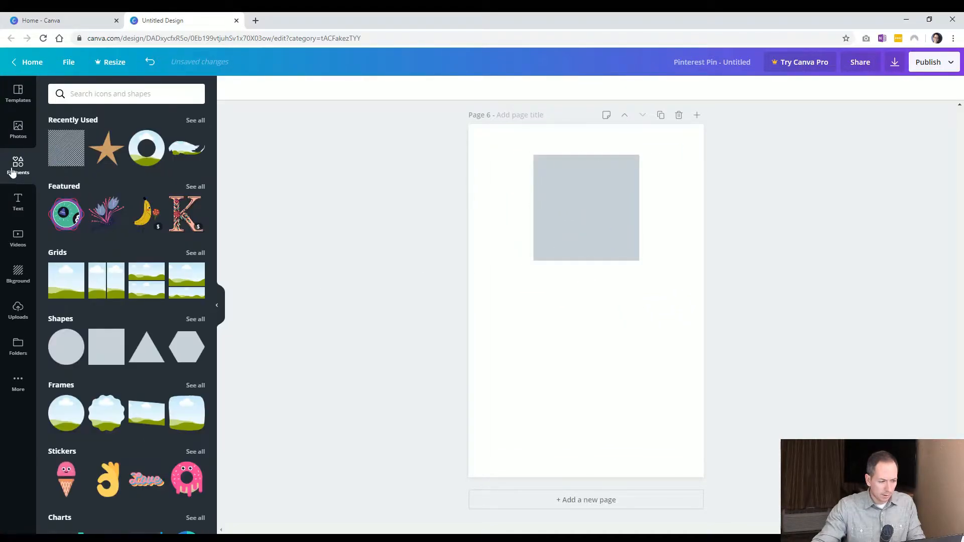
left_click(67, 318)
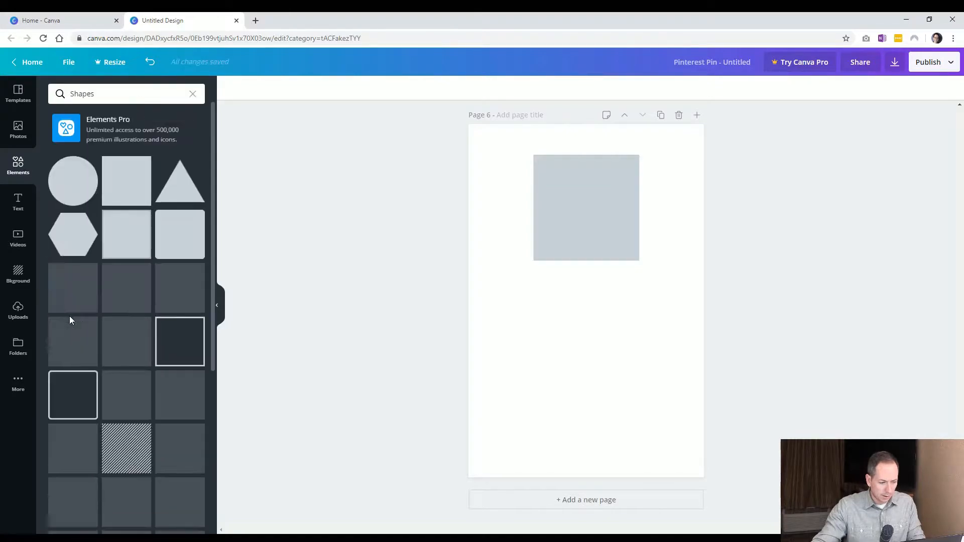
left_click(15, 168)
left_click(86, 94)
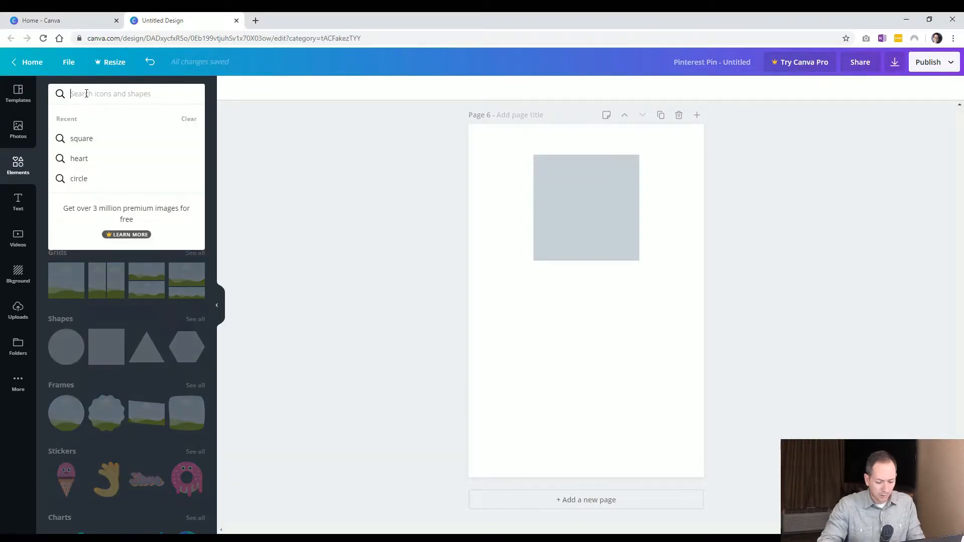
type("circle")
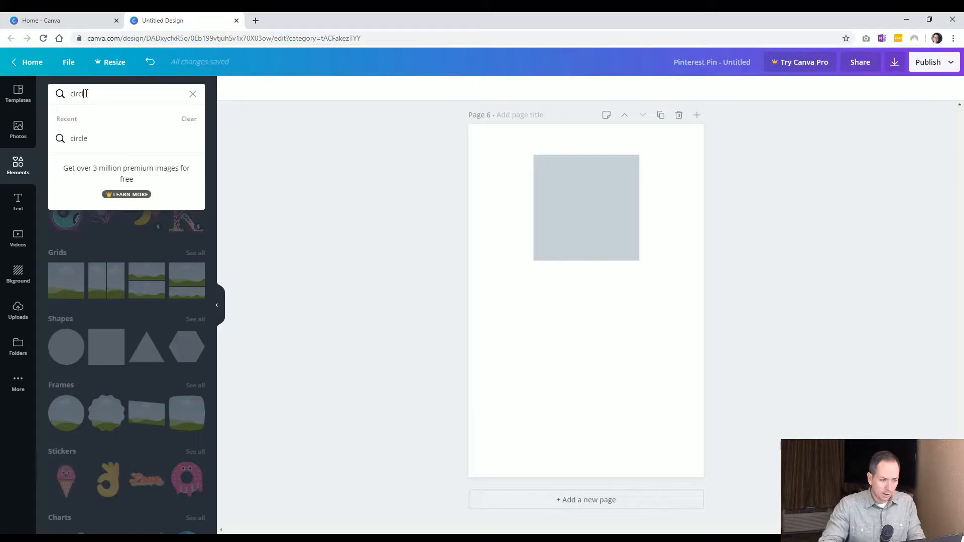
key("Return")
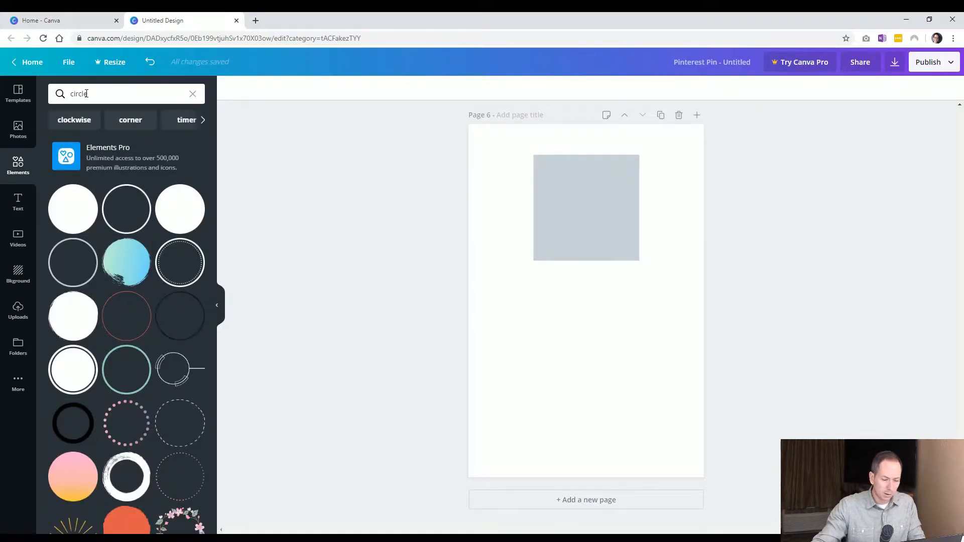
left_click(70, 209)
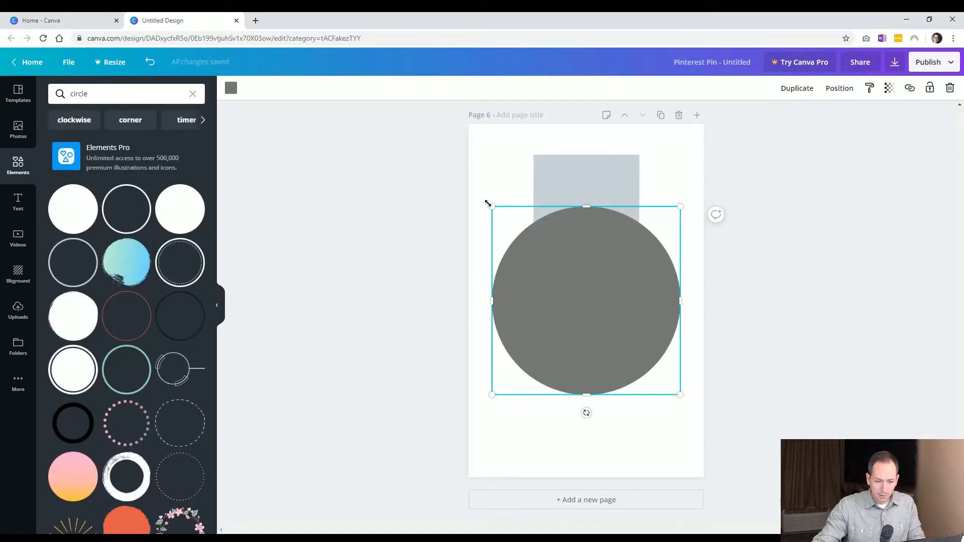
left_click_drag(542, 250, 570, 276)
left_click_drag(598, 317, 560, 345)
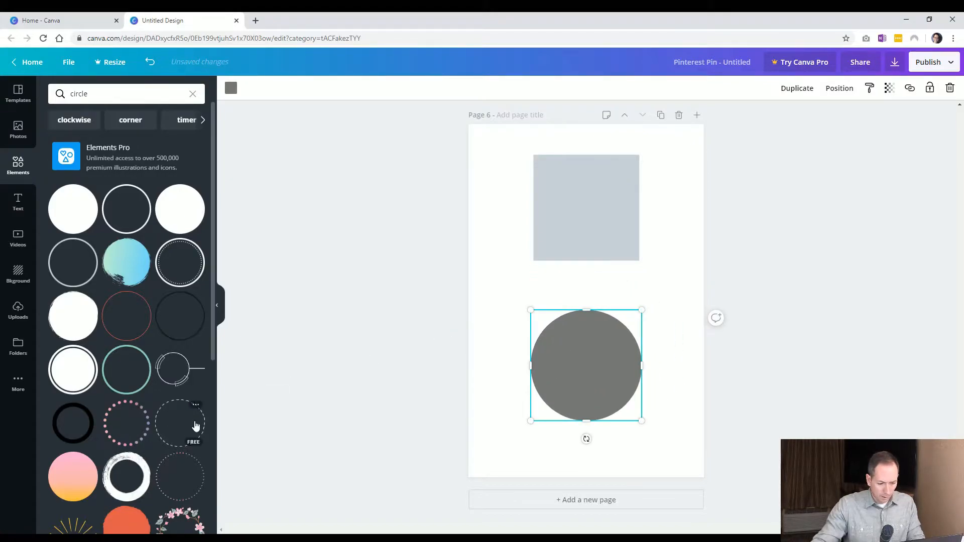
Add a dashed circle outline, colour it the orange document colour, and place it below the grey circle
left_click(194, 425)
left_click_drag(592, 273, 565, 292)
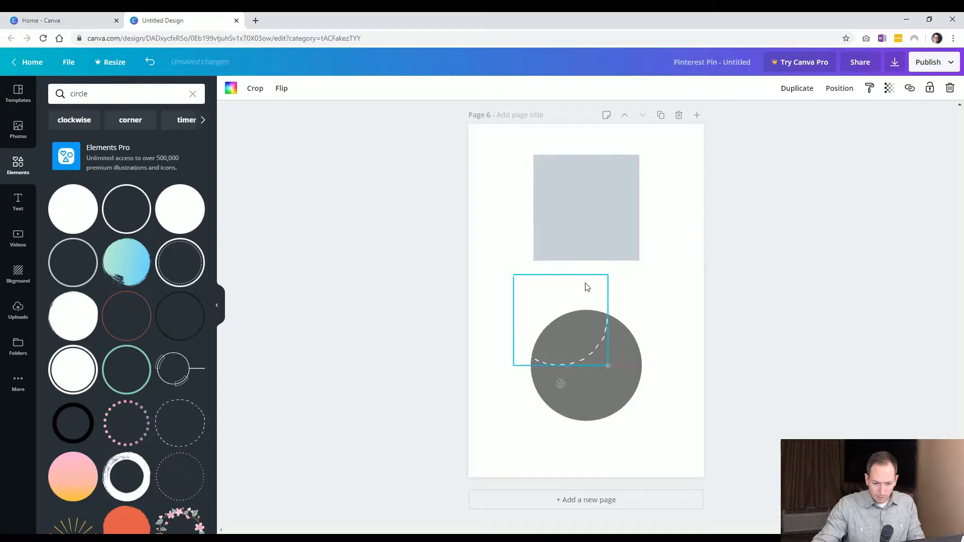
left_click(231, 88)
left_click(188, 195)
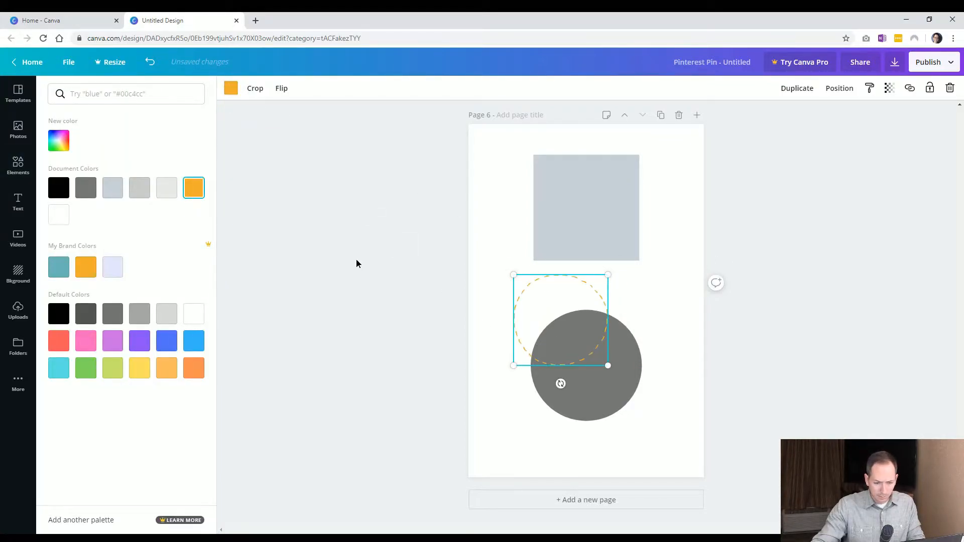
left_click(615, 351)
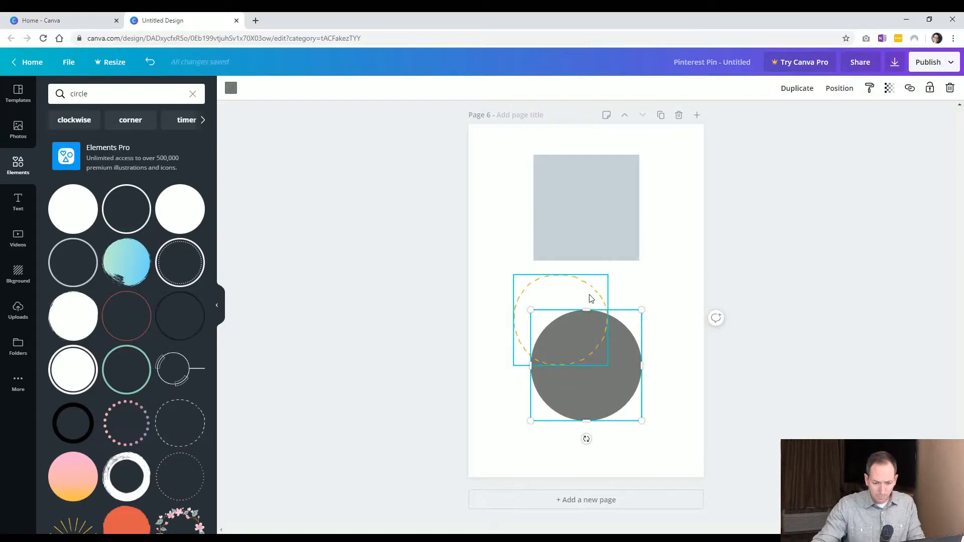
left_click_drag(590, 297, 619, 332)
Reshape the grey square into a full-width band along the top edge of page 6
left_click(608, 238)
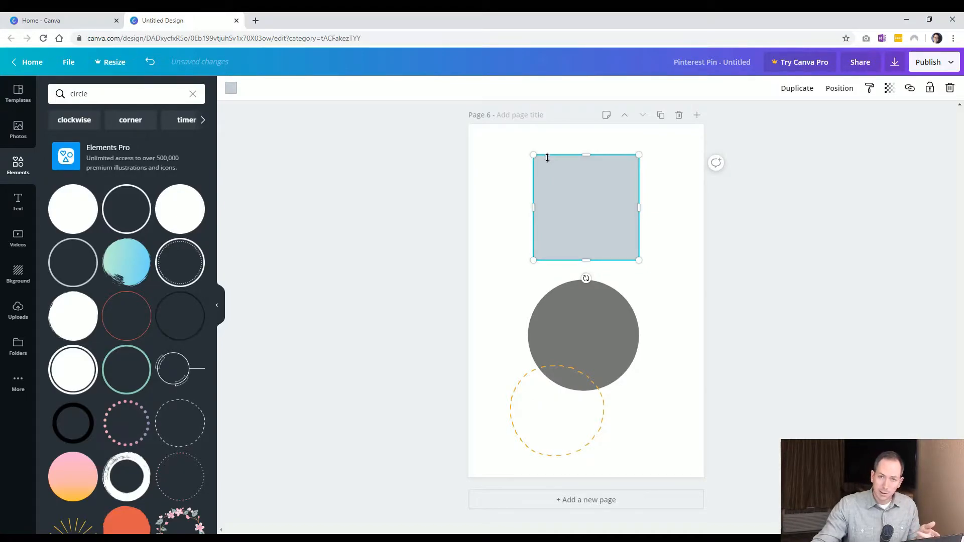
left_click_drag(532, 155, 531, 178)
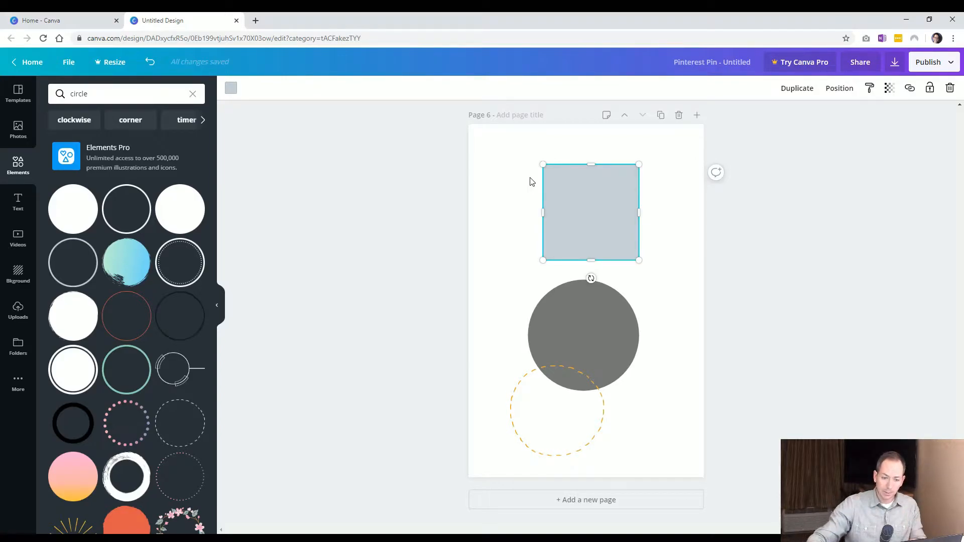
left_click_drag(527, 150, 533, 159)
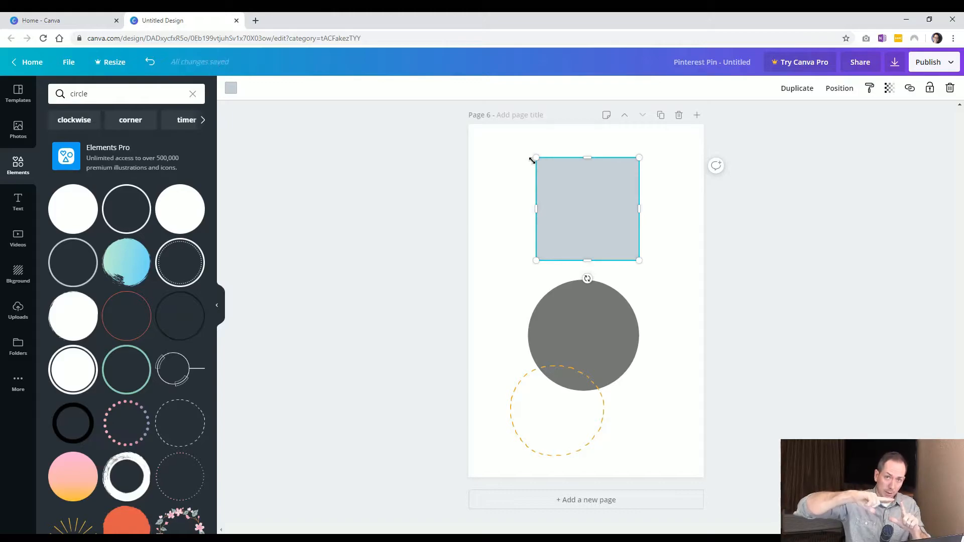
left_click_drag(586, 156, 590, 179)
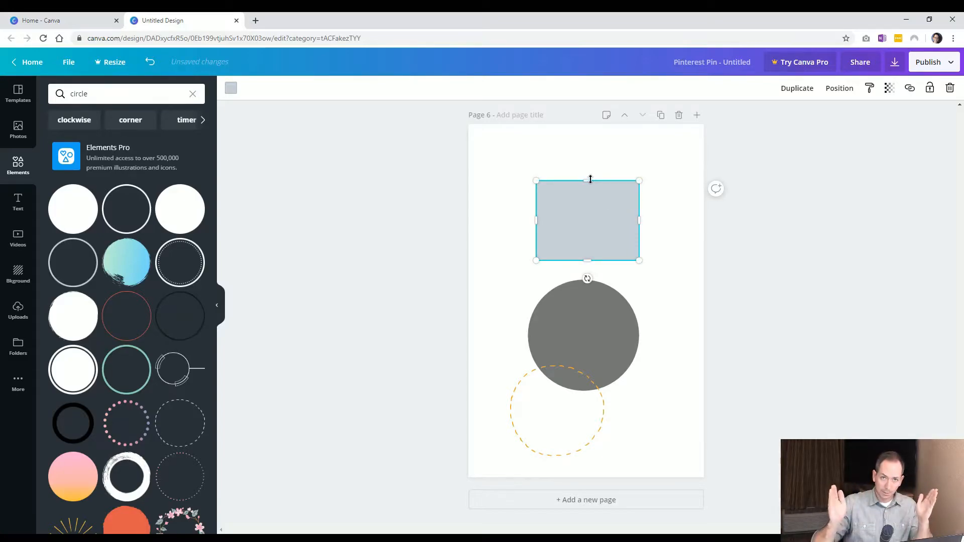
left_click_drag(589, 146, 589, 124)
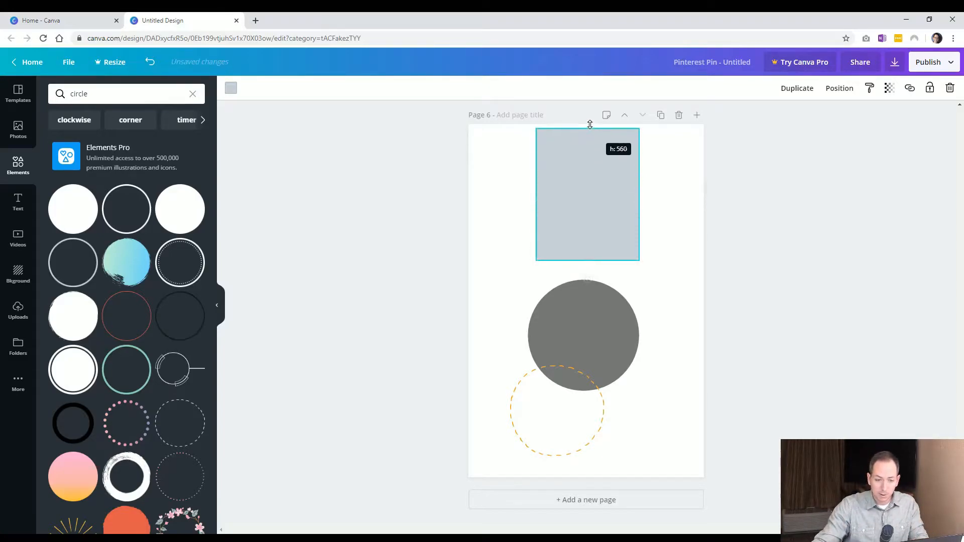
left_click_drag(587, 260, 591, 181)
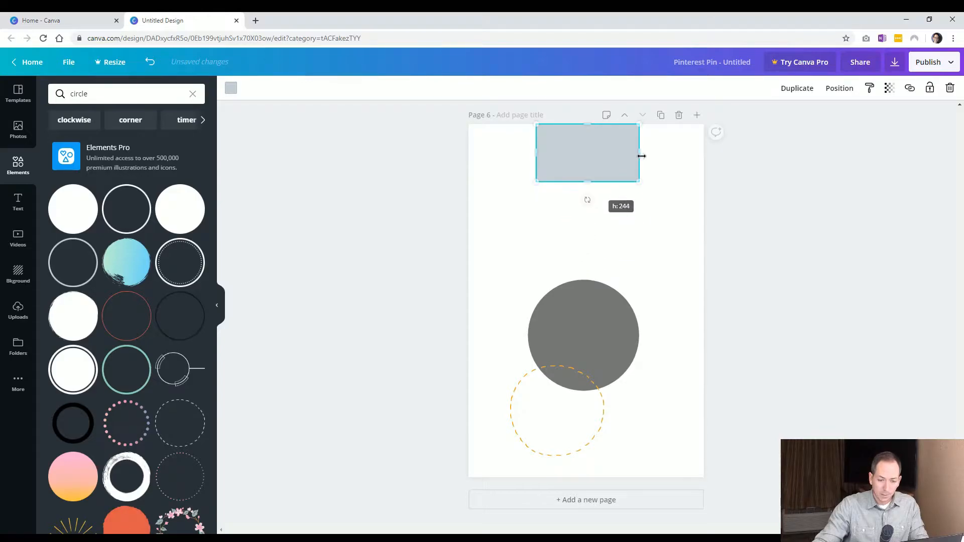
left_click_drag(639, 153, 692, 152)
left_click_drag(705, 150, 704, 150)
left_click_drag(535, 153, 472, 152)
left_click(416, 217)
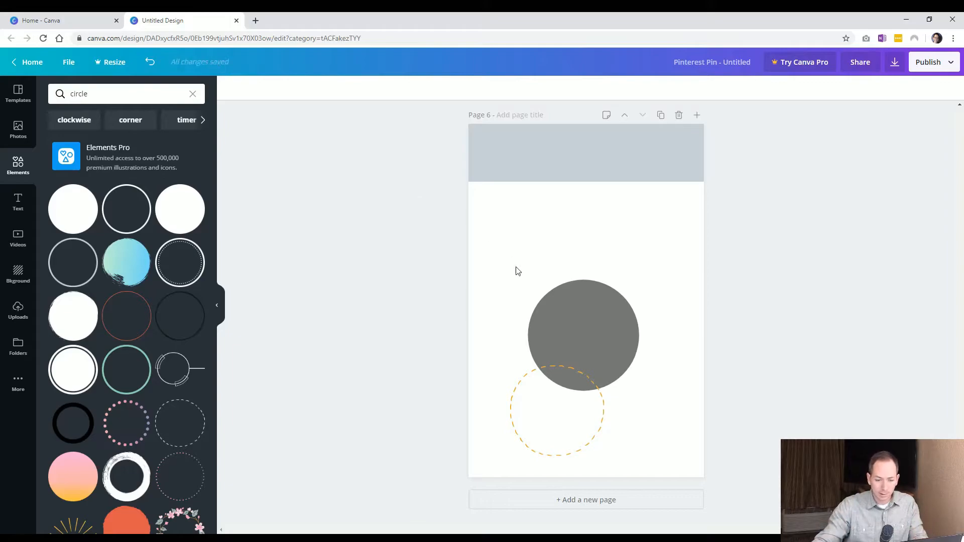
Move the grey circle up and stretch it horizontally into a wide ellipse spanning most of the page
left_click_drag(557, 314, 559, 243)
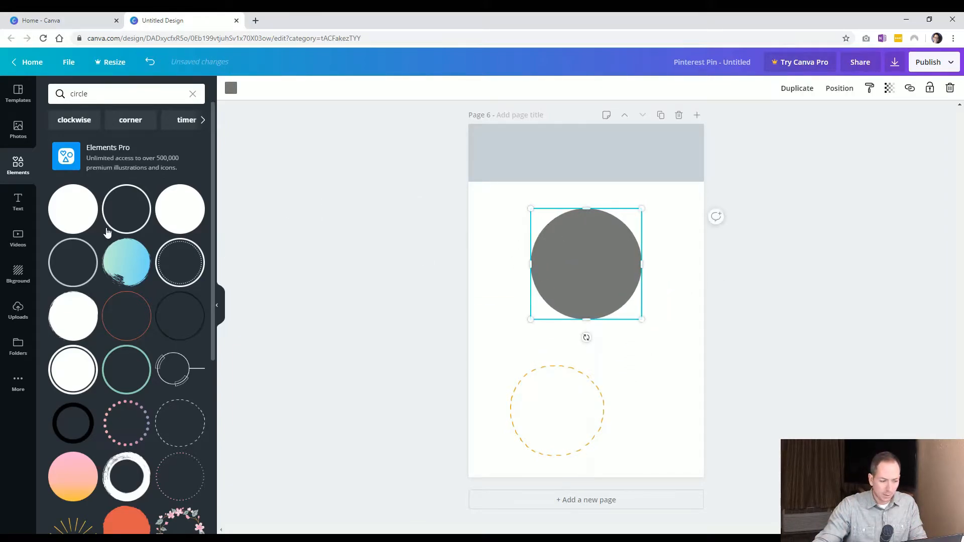
left_click_drag(641, 263, 689, 263)
left_click_drag(530, 264, 491, 268)
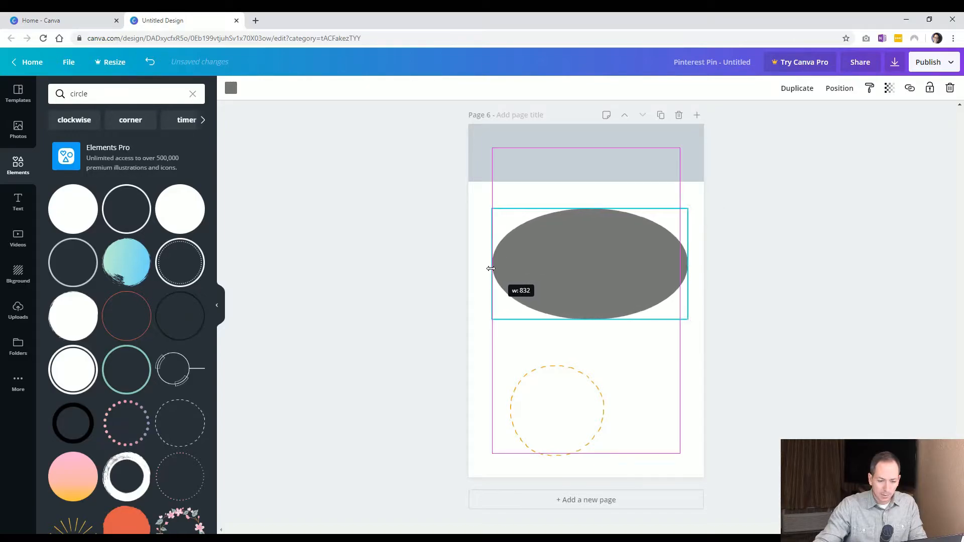
left_click(398, 305)
left_click_drag(589, 279, 590, 273)
Reposition the dashed orange circle under the ellipse and enlarge it slightly
left_click(591, 383)
left_click_drag(595, 377, 617, 362)
left_click(480, 392)
left_click(566, 356)
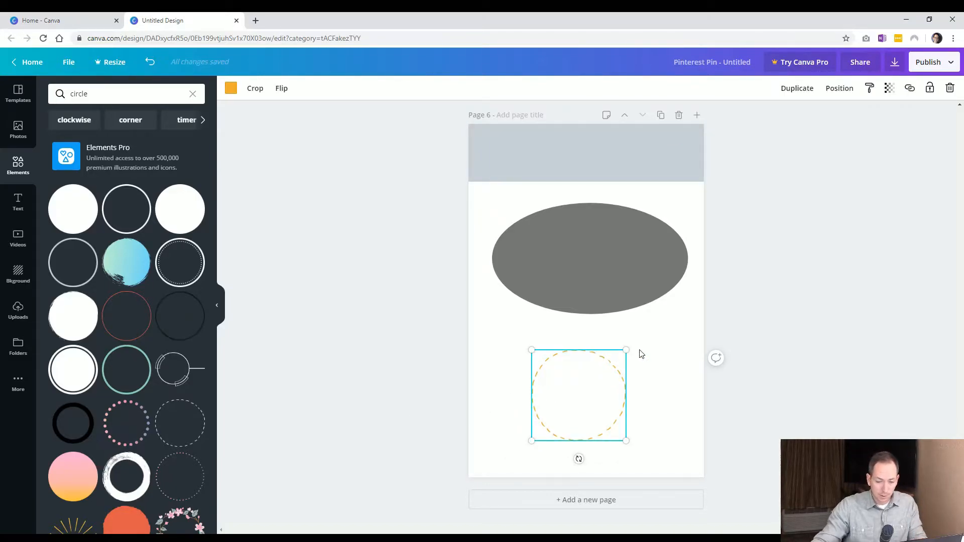
left_click_drag(626, 351, 642, 333)
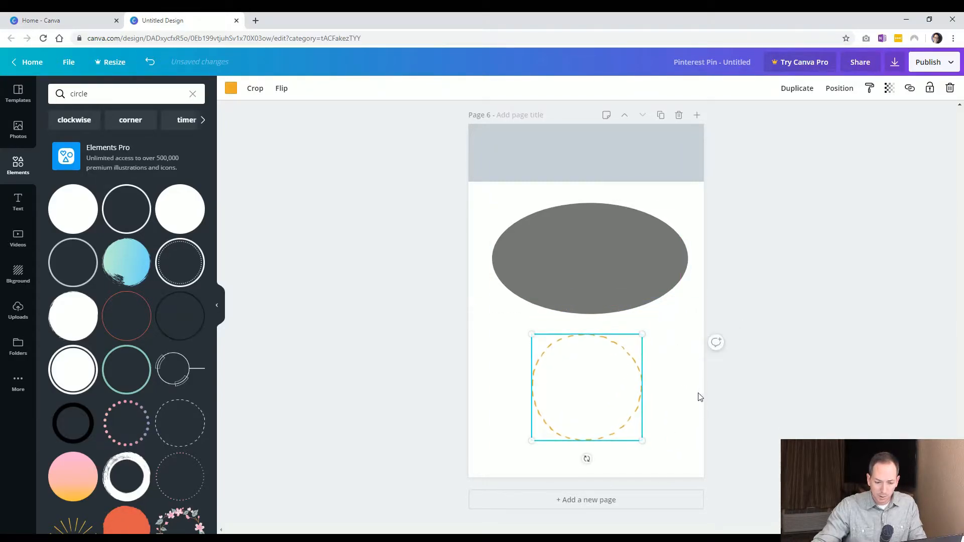
left_click(678, 393)
left_click(640, 390)
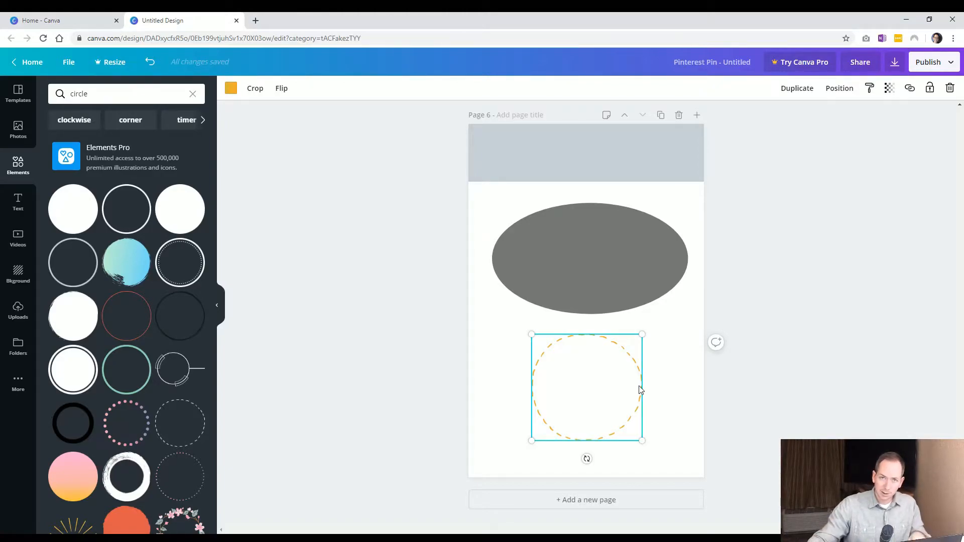
Add a new page 7 and place a barbecue grill sticker from the stickers collection on it
left_click(591, 500)
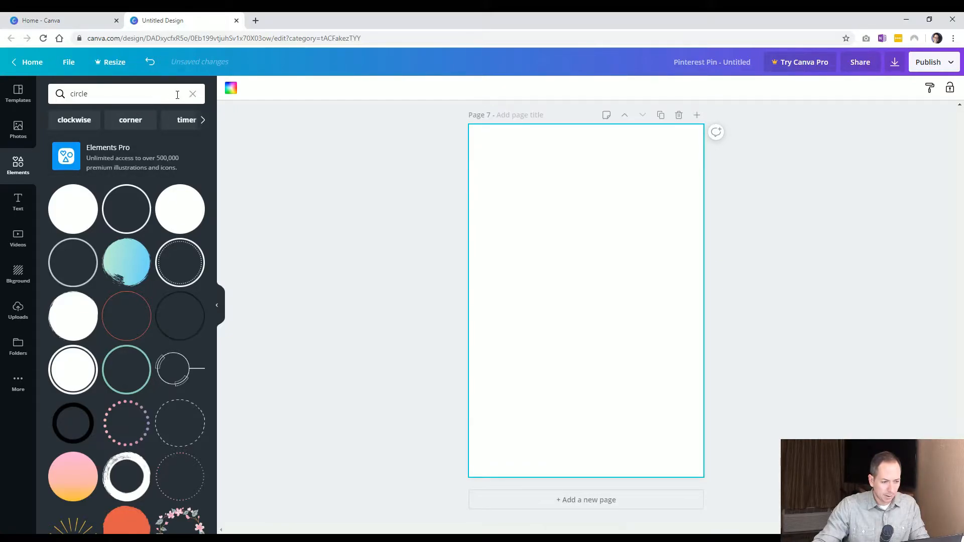
left_click(193, 95)
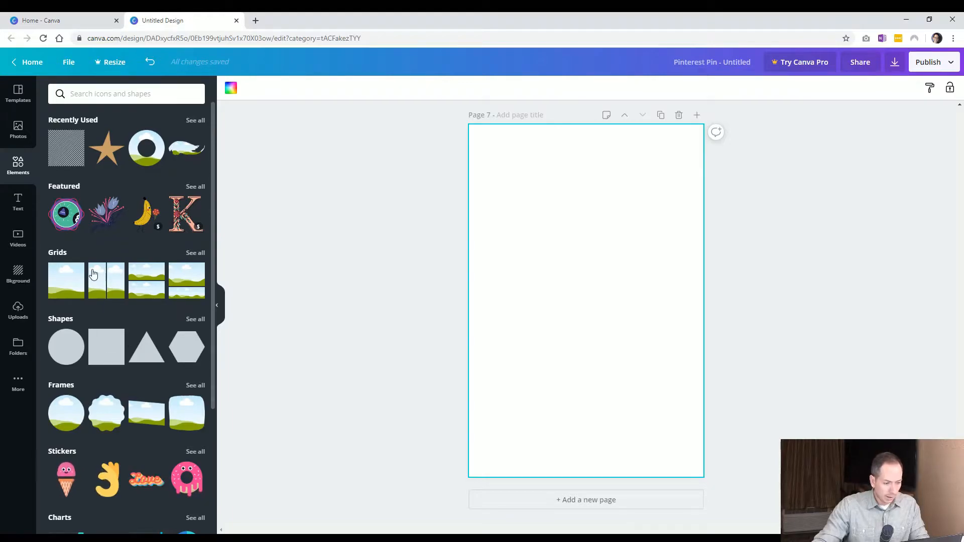
scroll(133, 322, "down", 4)
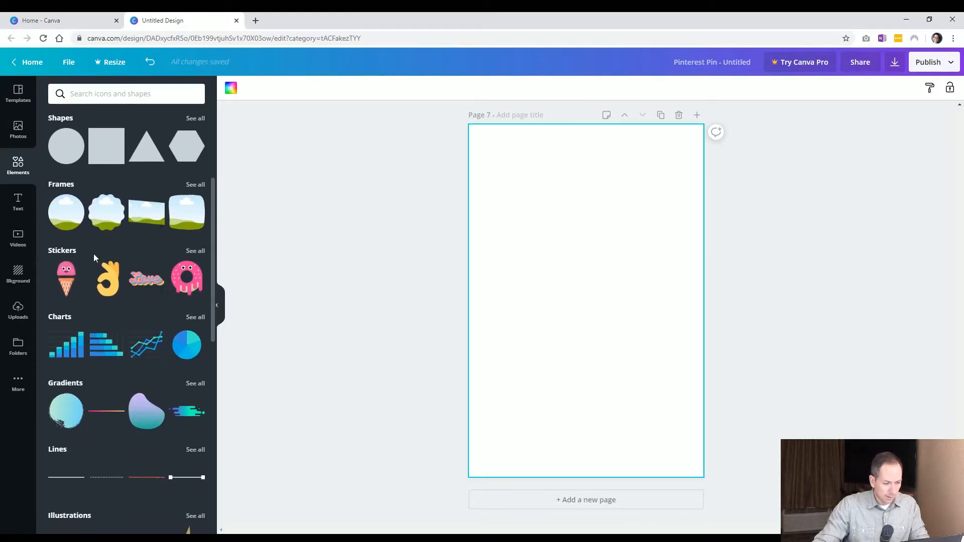
left_click(200, 252)
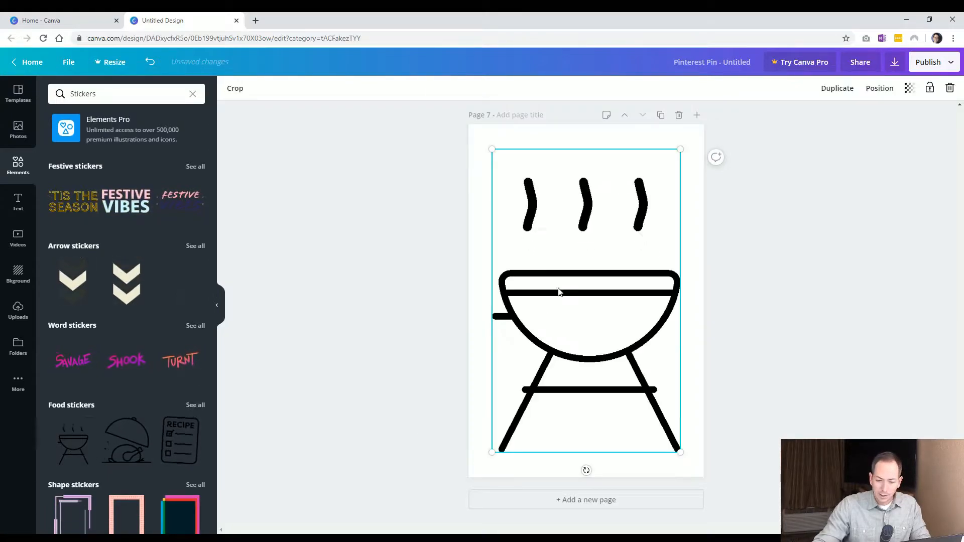
Shrink the grill sticker to about 663 × 1067 and centre it on page 7
left_click_drag(495, 152, 517, 183)
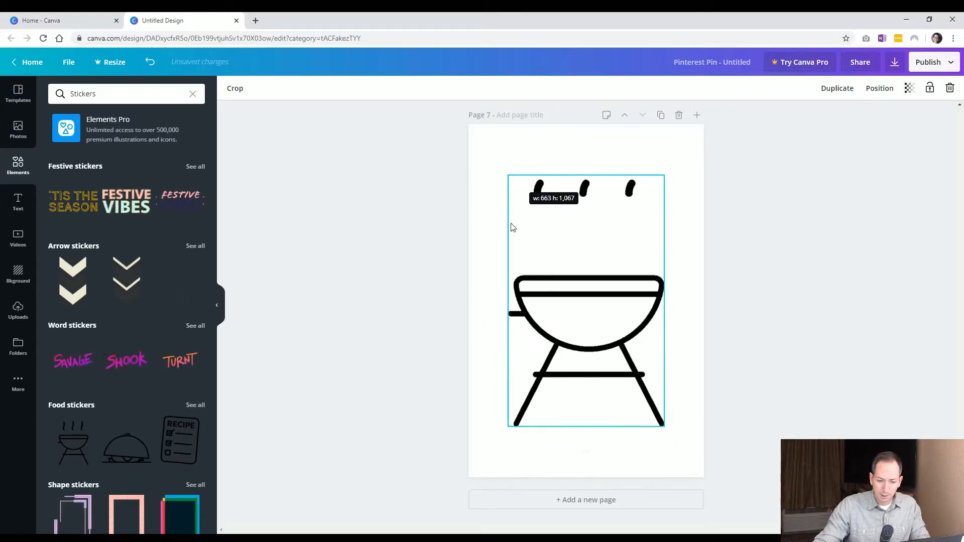
left_click(435, 286)
left_click_drag(564, 293, 563, 290)
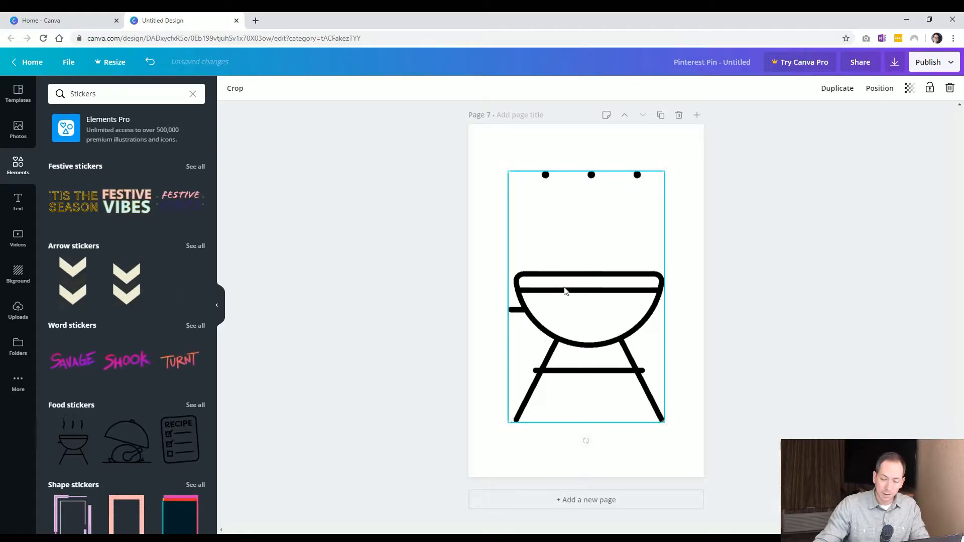
Replace the barbecue grill sticker on page 7 with a pink ice-cream cone sticker, enlarged and centred
left_click(443, 273)
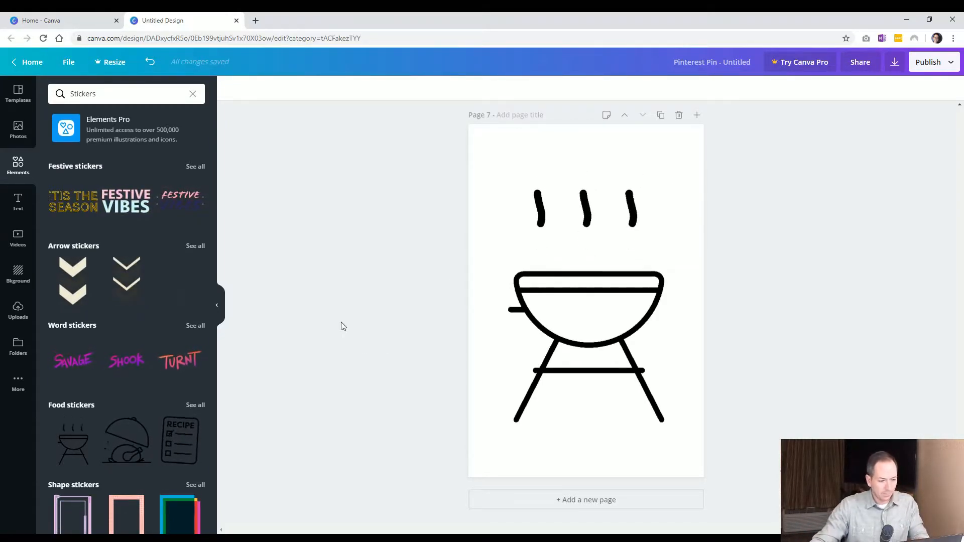
scroll(121, 269, "down", 4)
scroll(121, 269, "down", 1)
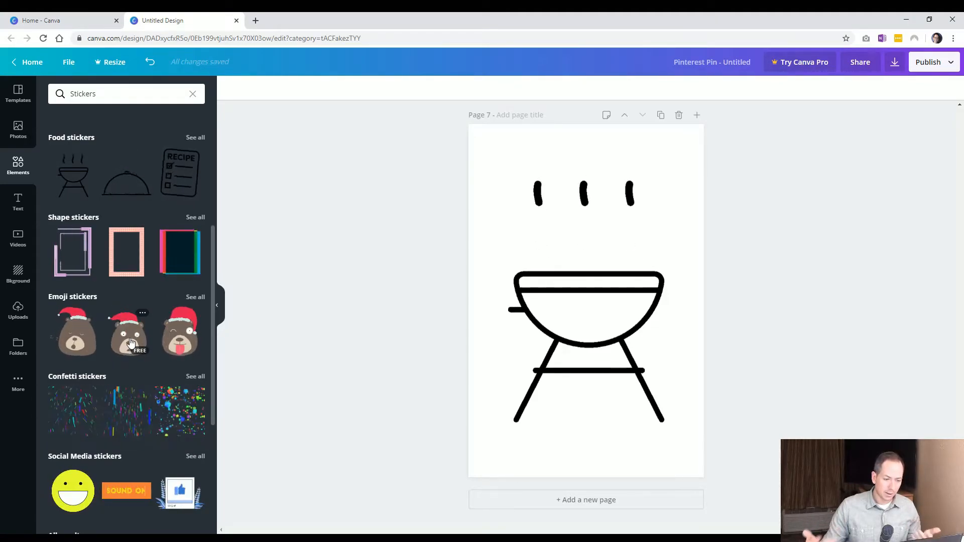
scroll(133, 289, "down", 7)
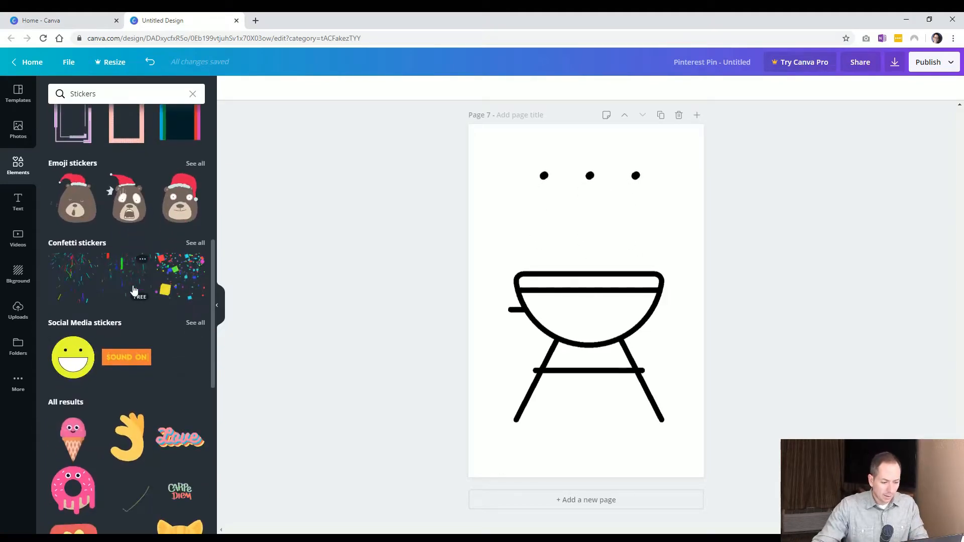
left_click(513, 278)
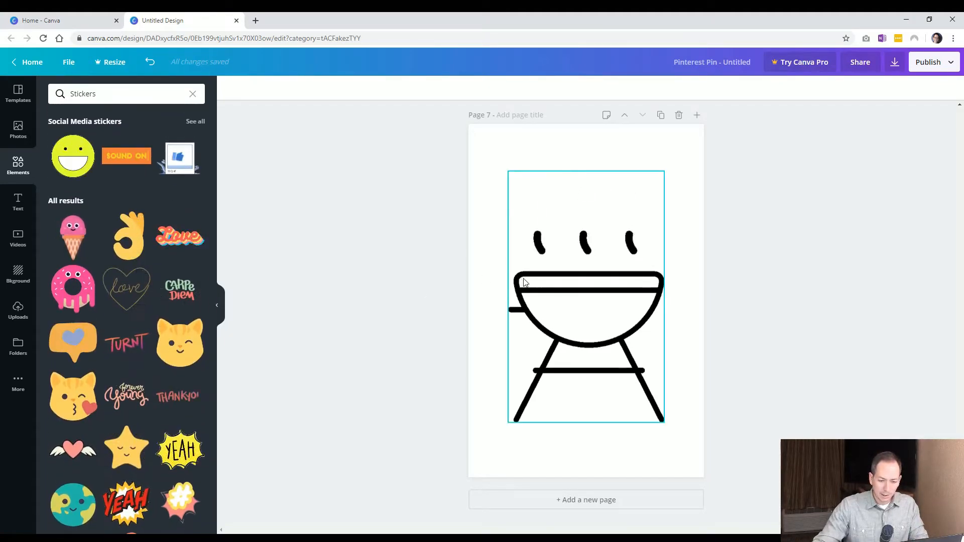
key("Delete")
left_click(73, 236)
left_click_drag(502, 146, 560, 232)
left_click_drag(621, 204, 641, 172)
left_click(438, 261)
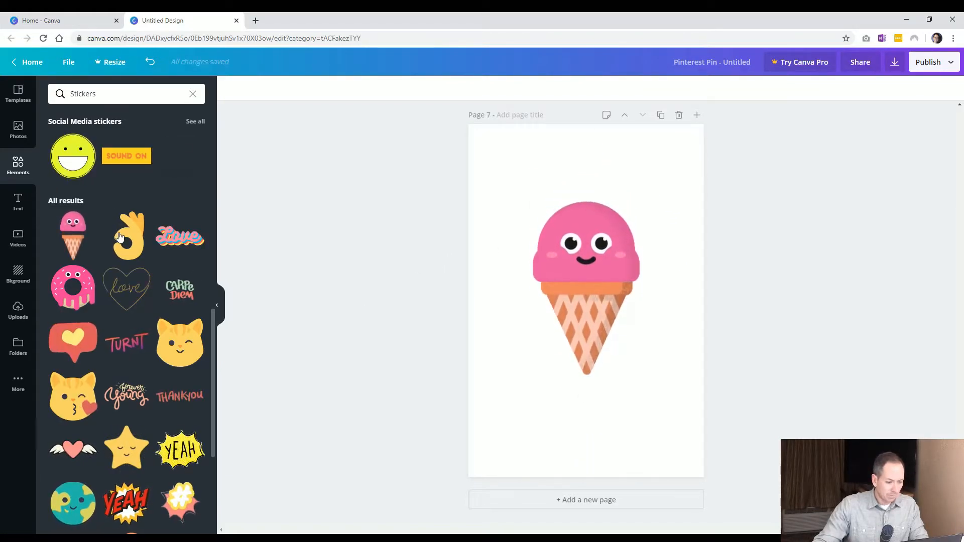
Replace the ice-cream sticker with a steaming coffee cup sticker, positioned lower on page 7
scroll(118, 232, "down", 6)
scroll(118, 236, "down", 3)
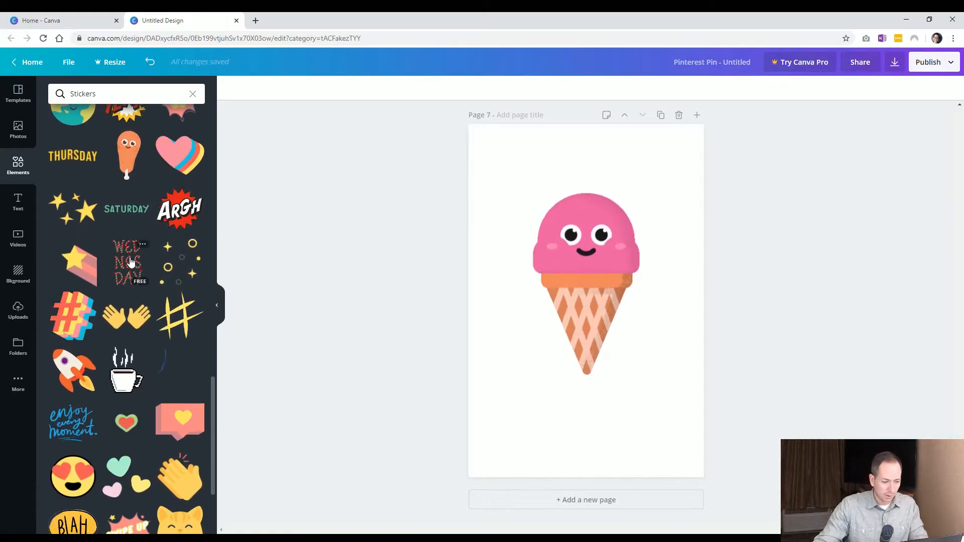
scroll(128, 249, "down", 3)
scroll(129, 257, "up", 1)
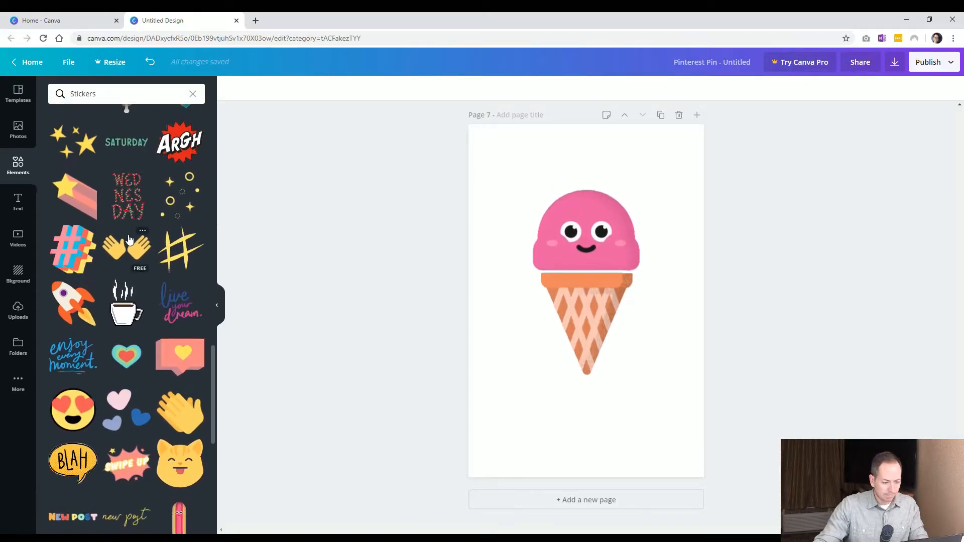
scroll(133, 207, "down", 3)
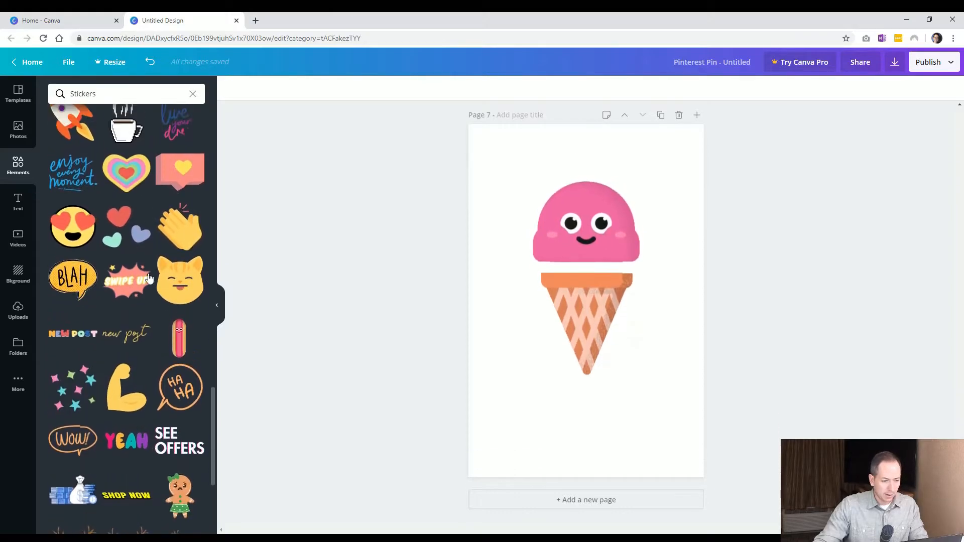
left_click(125, 169)
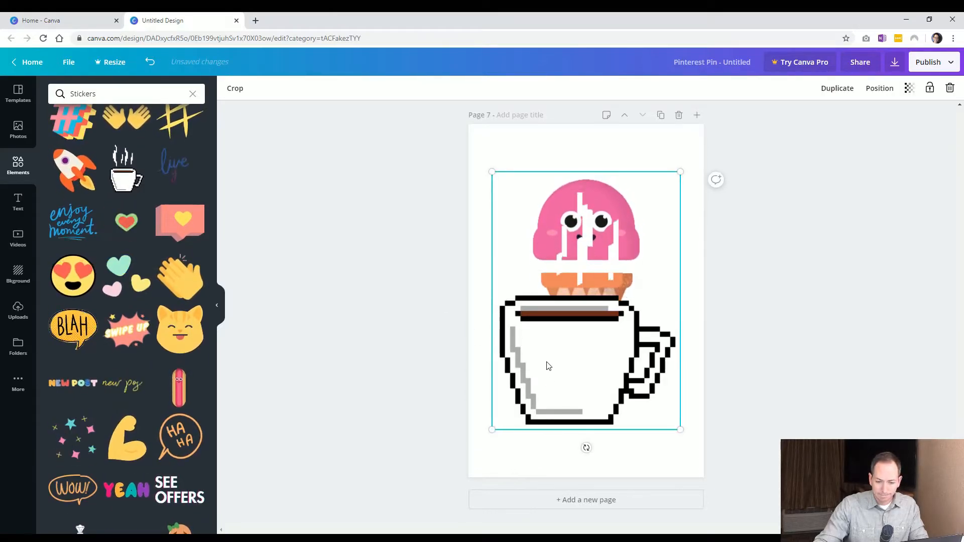
left_click_drag(524, 343, 544, 307)
left_click(554, 249)
key("Delete")
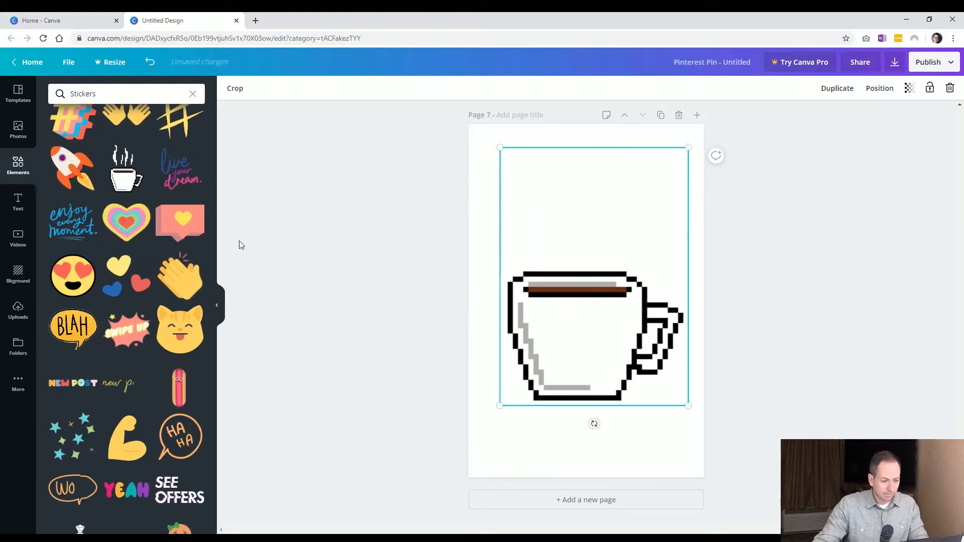
Set page 7's background to orange and nudge the coffee cup slightly left and down
left_click(485, 166)
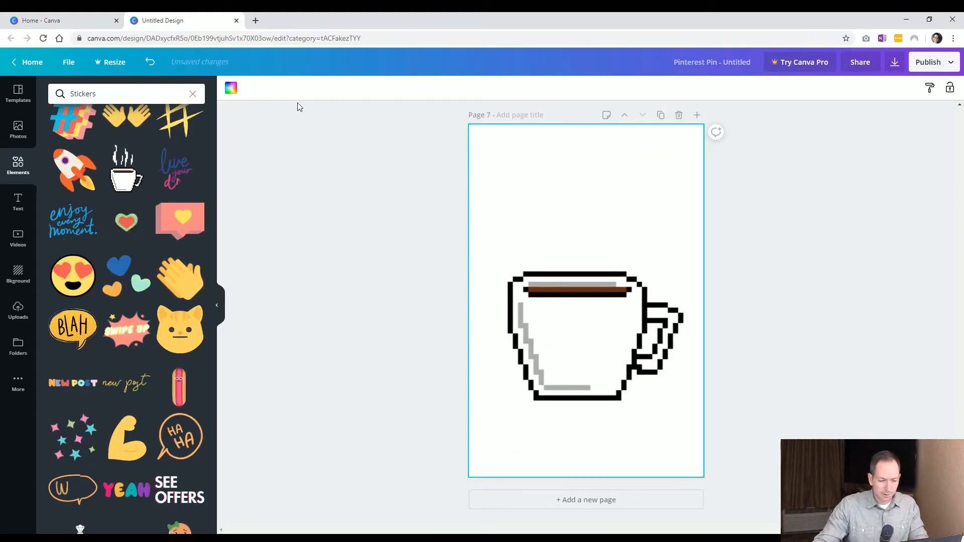
left_click(232, 90)
left_click(193, 189)
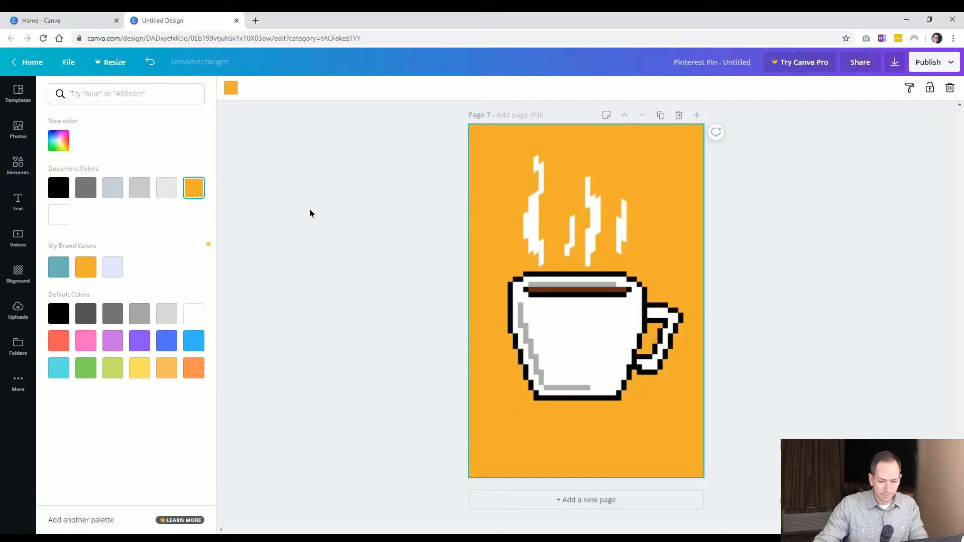
left_click_drag(560, 318, 541, 327)
left_click(412, 344)
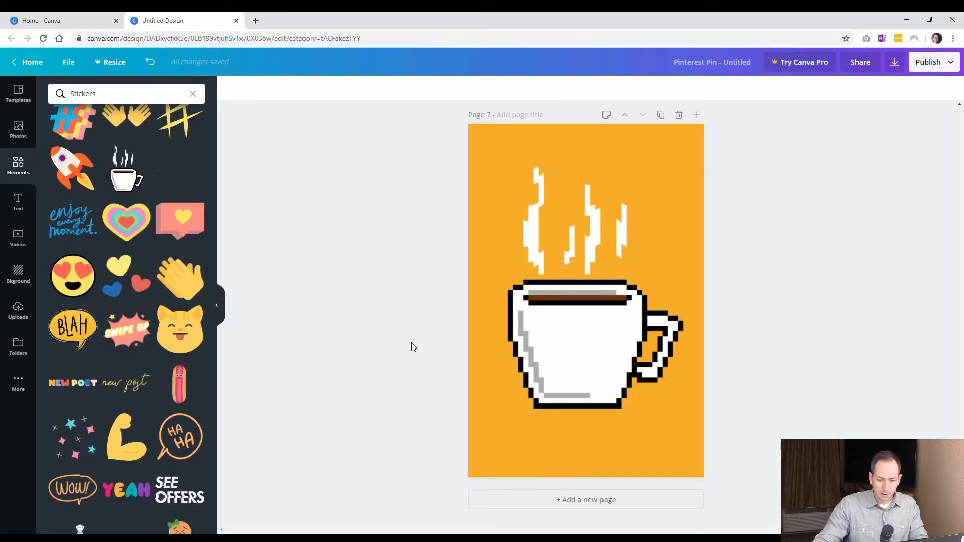
Search the elements library for cat stickers and browse the results, then clear the search
scroll(131, 282, "down", 1)
scroll(131, 280, "down", 5)
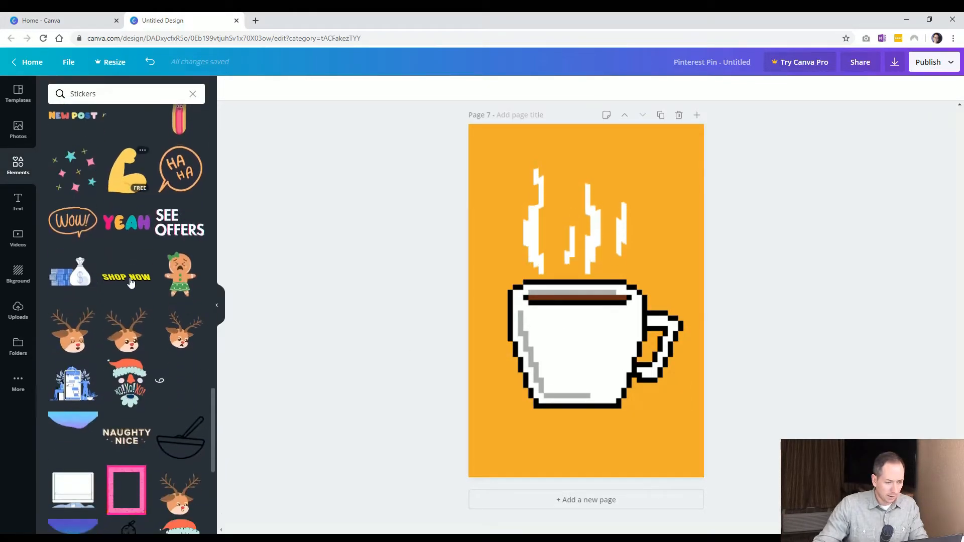
left_click(54, 92)
left_click_drag(98, 94, 53, 91)
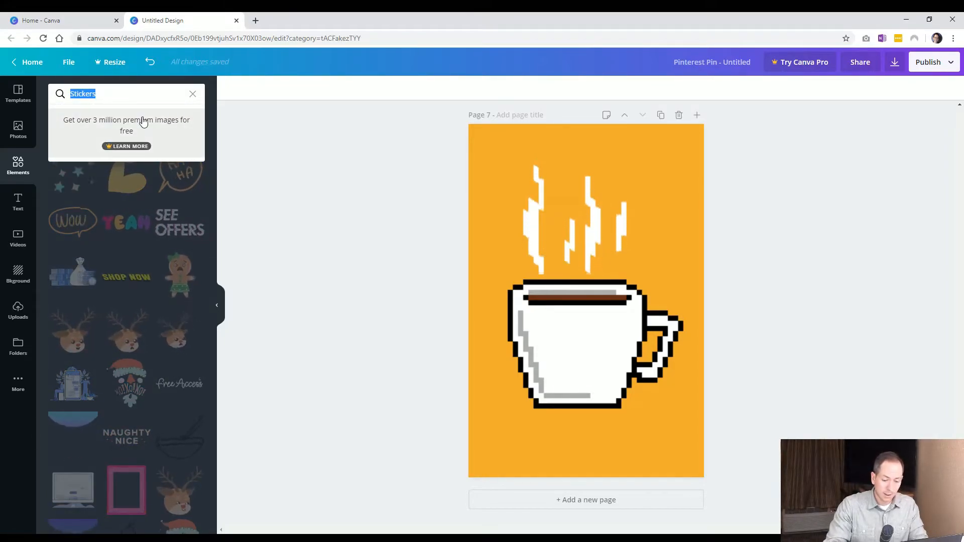
type("cat")
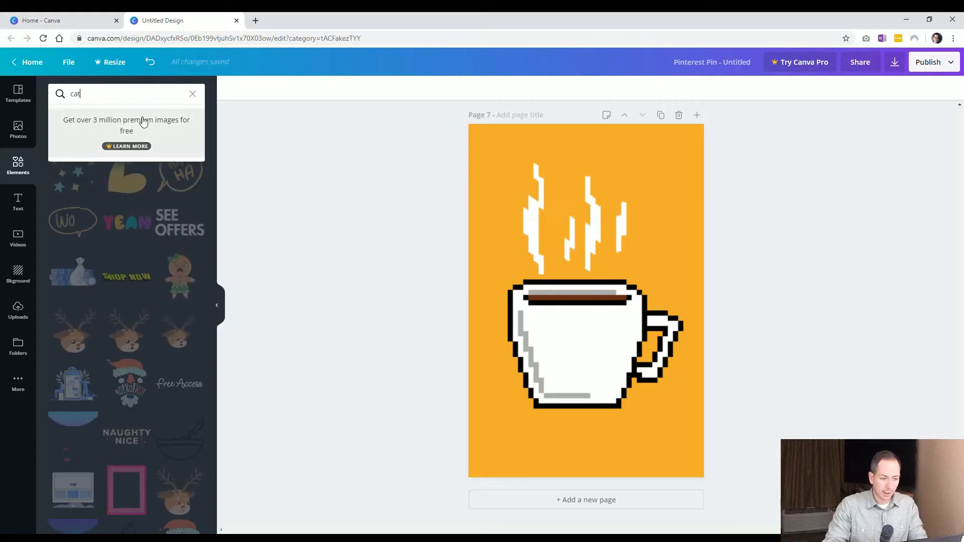
key("Return")
scroll(176, 209, "down", 5)
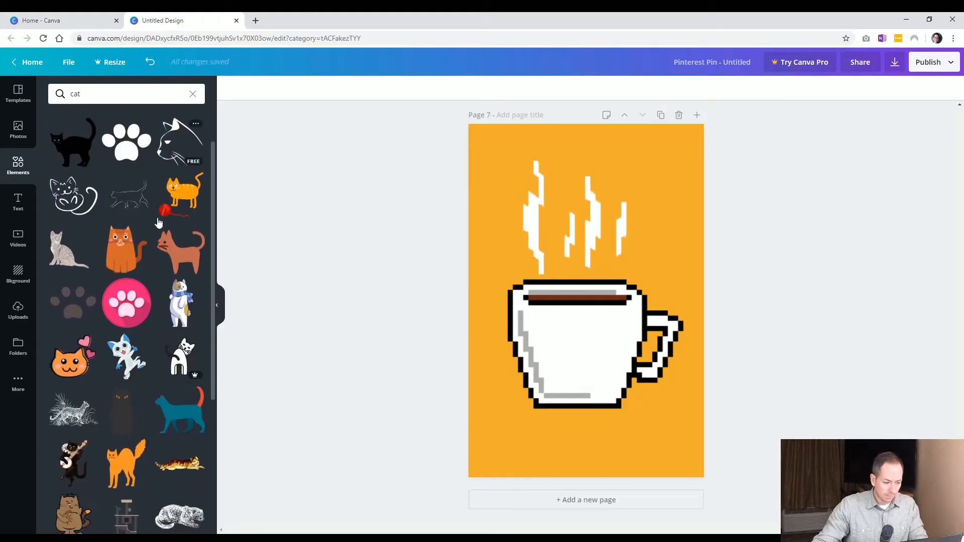
left_click(99, 94)
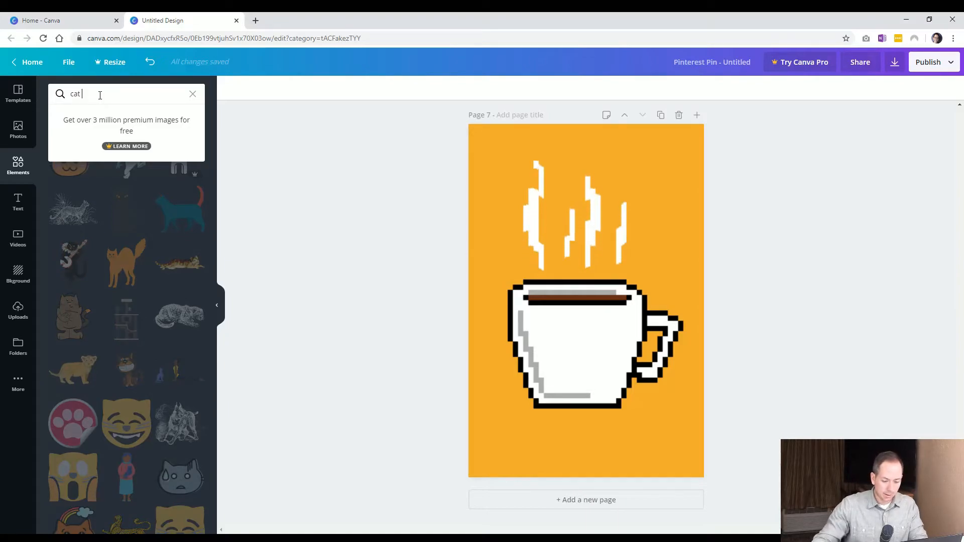
left_click(258, 237)
scroll(151, 301, "down", 4)
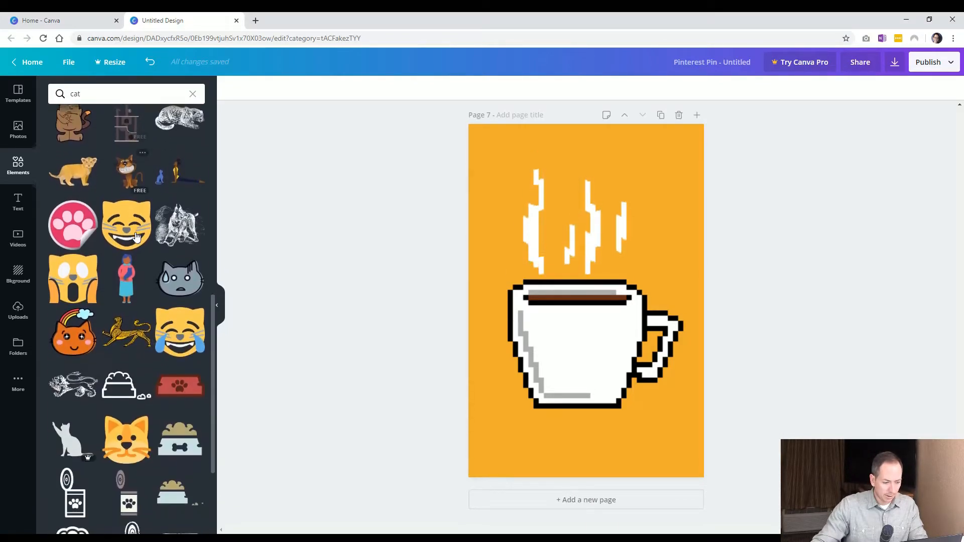
left_click(193, 94)
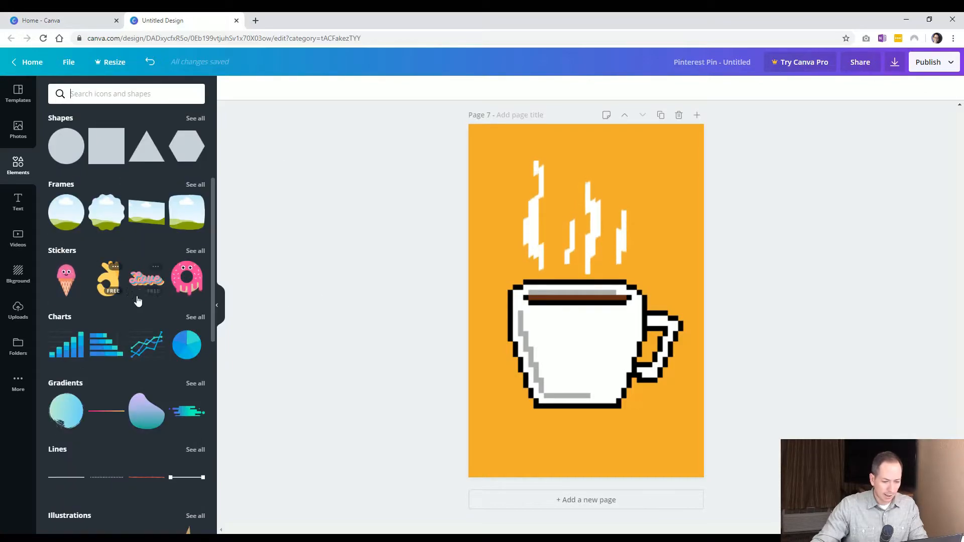
Add a new page 8 and set its background to white
left_click(570, 504)
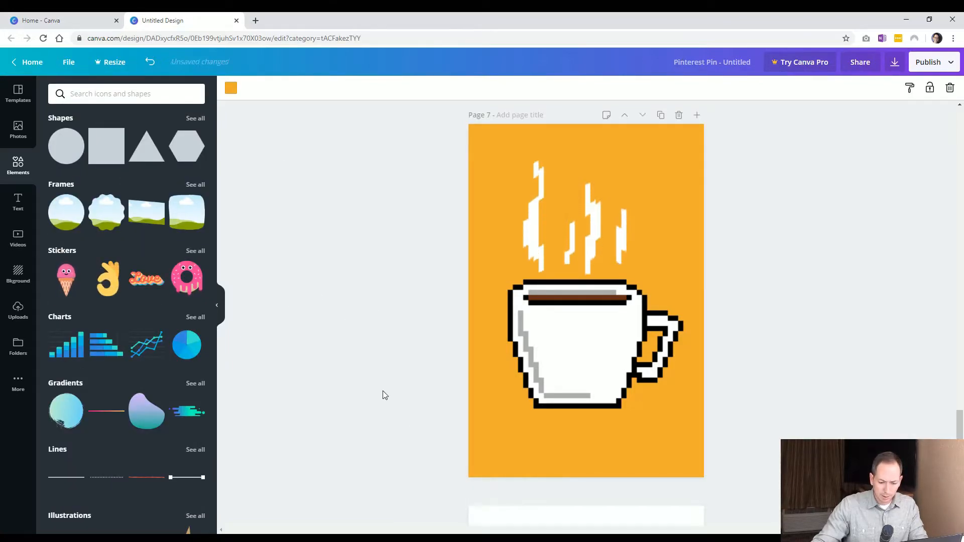
left_click(232, 92)
left_click(59, 215)
left_click(274, 301)
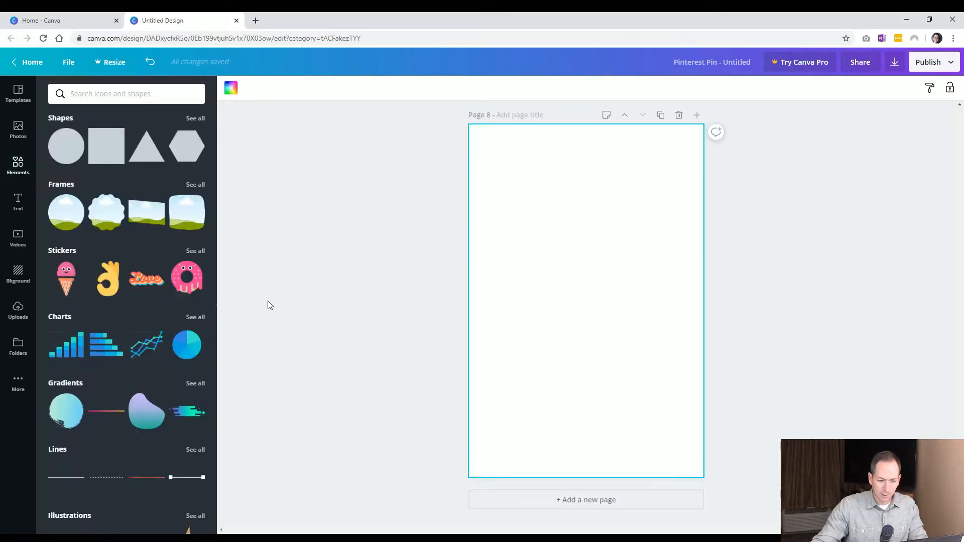
Insert a bar chart on page 8, label its items One, Two, Three, Four and set Four's value to 80
left_click(69, 349)
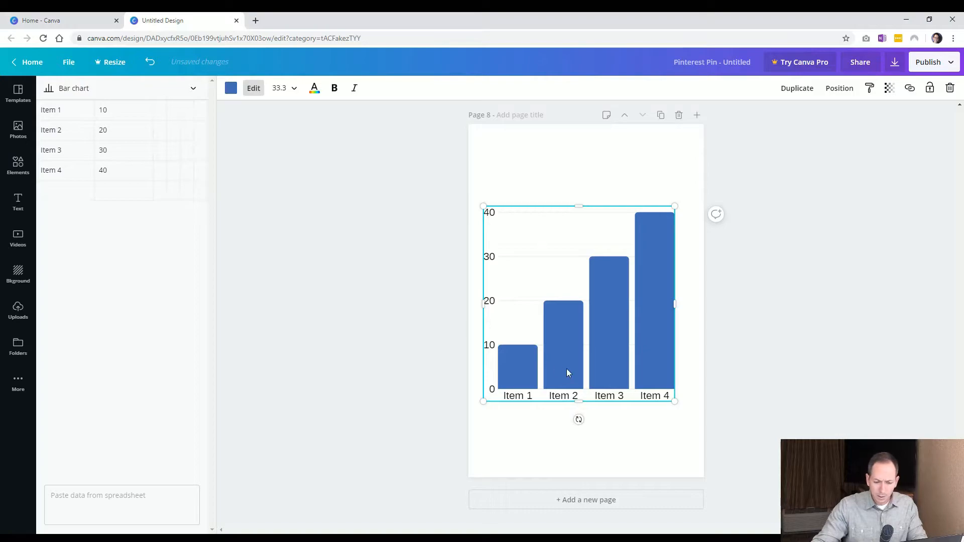
left_click_drag(534, 372, 542, 372)
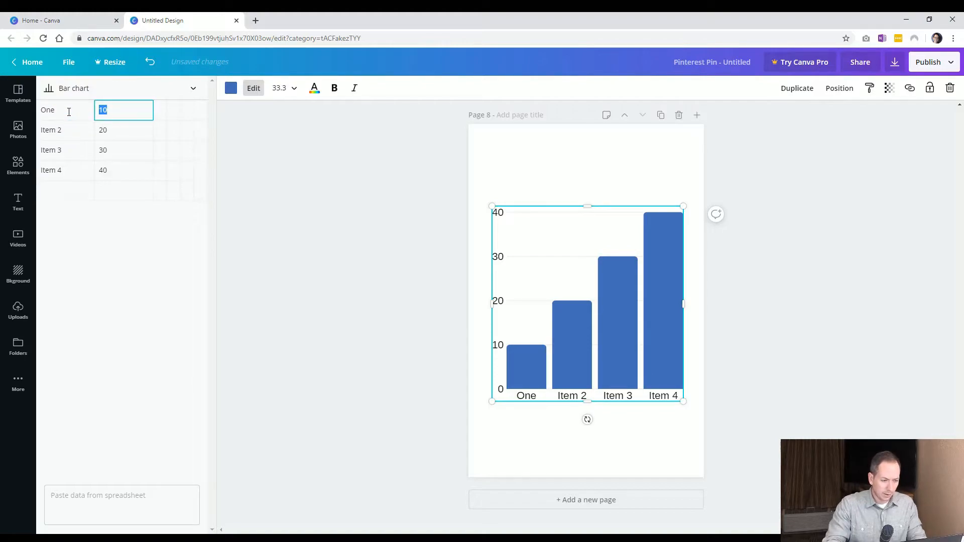
left_click(68, 125)
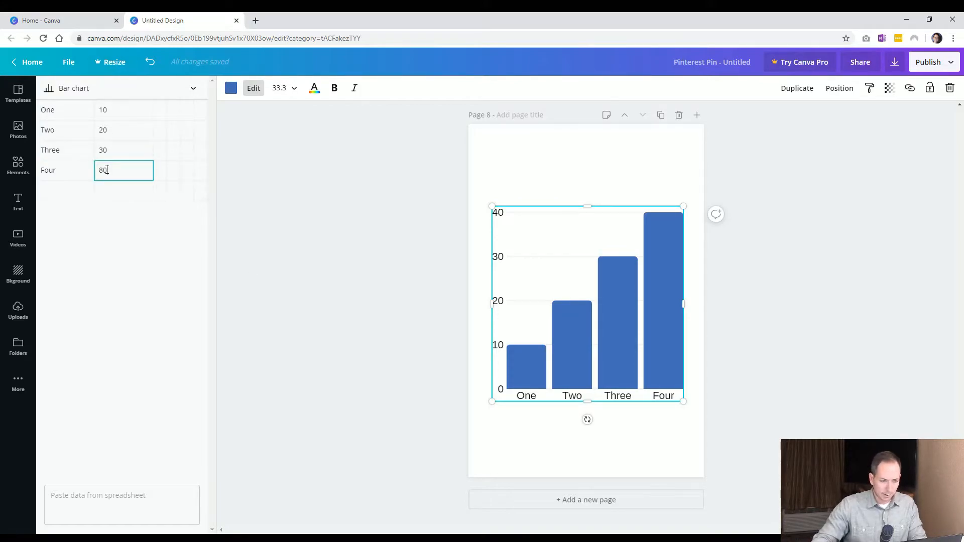
key("Return")
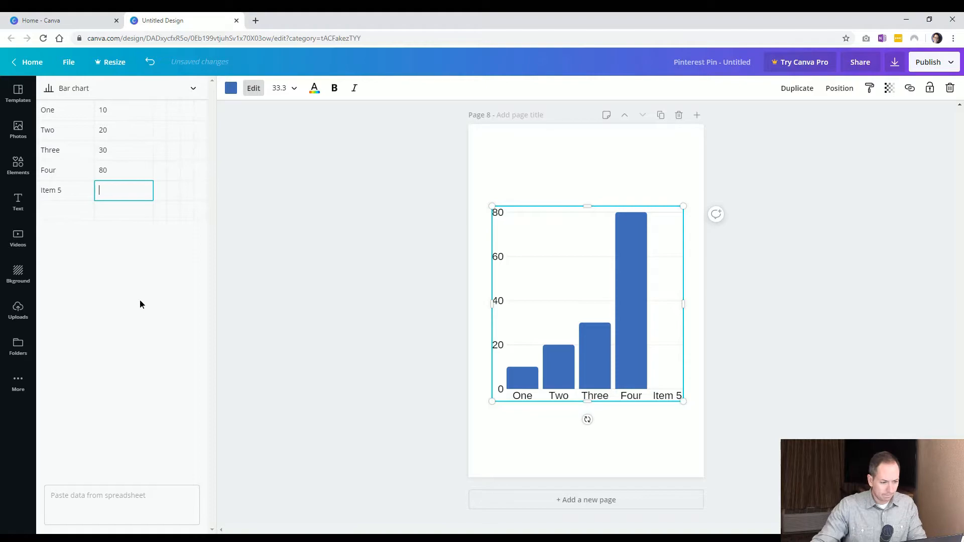
left_click(133, 172)
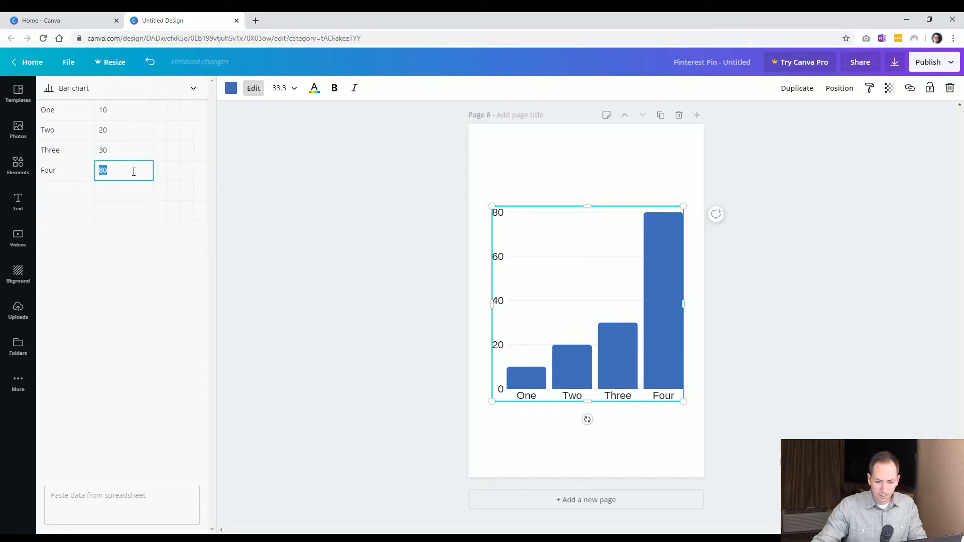
left_click(305, 330)
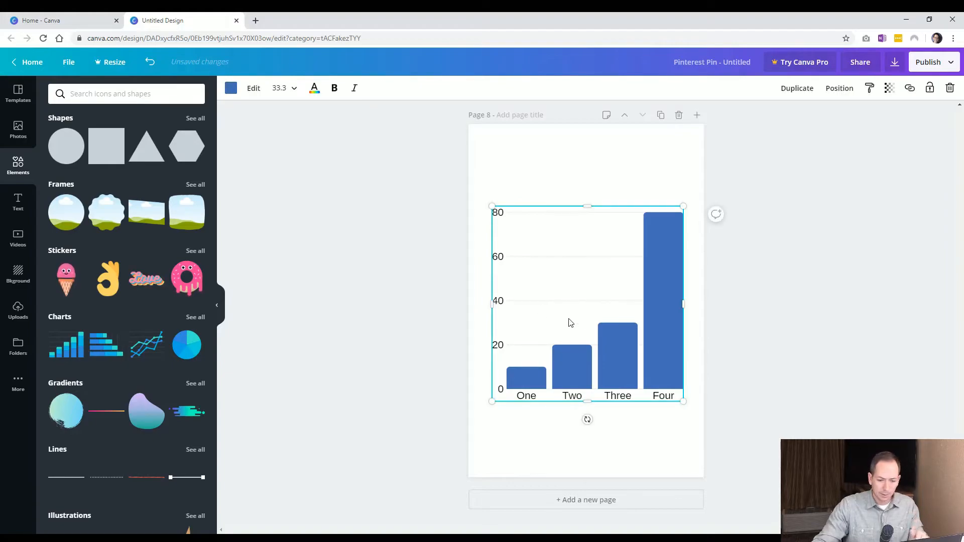
left_click(379, 203)
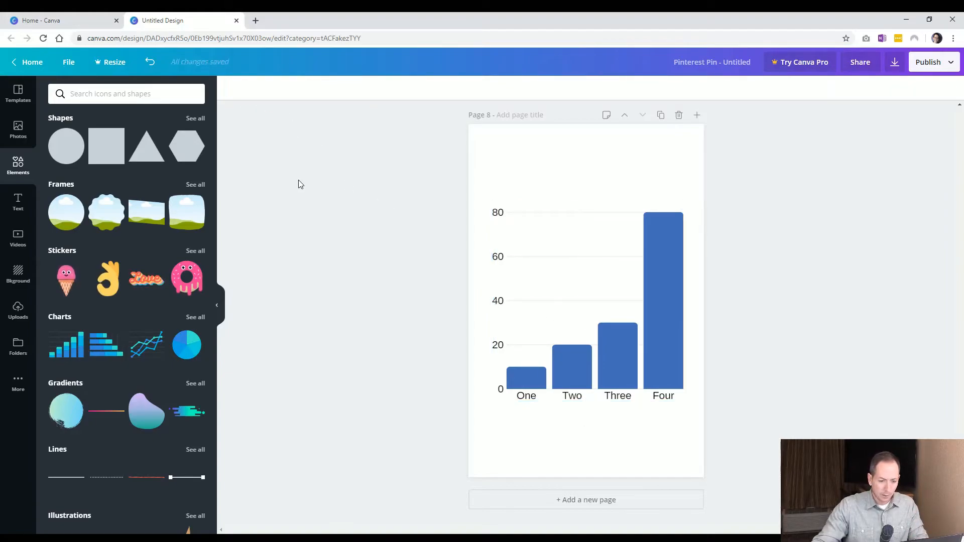
Colour the bar chart's bars orange and set its font size to 10
left_click(576, 311)
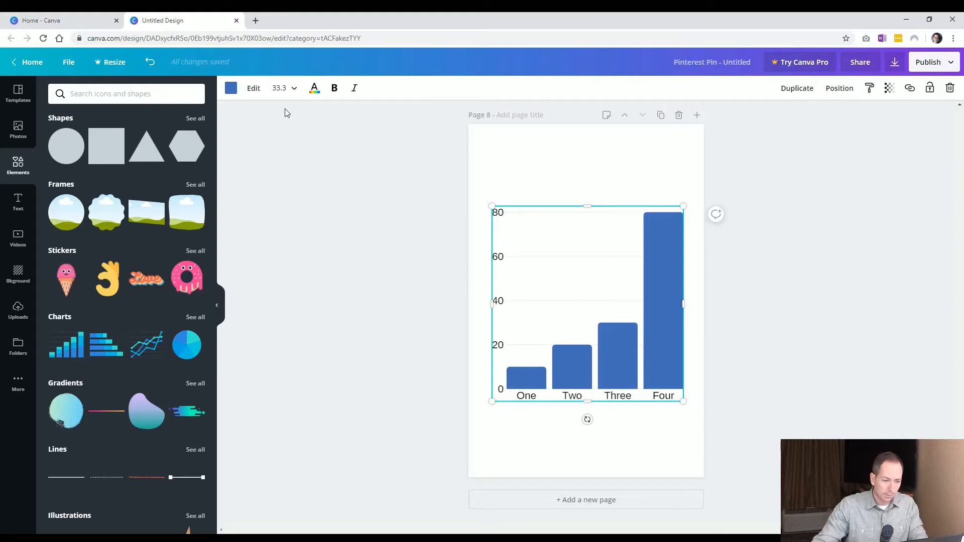
left_click(254, 89)
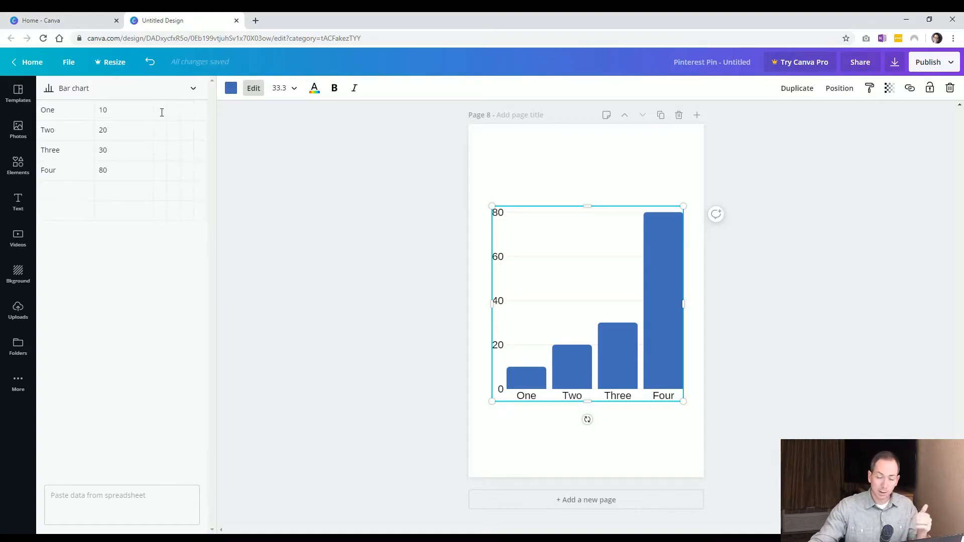
left_click(231, 90)
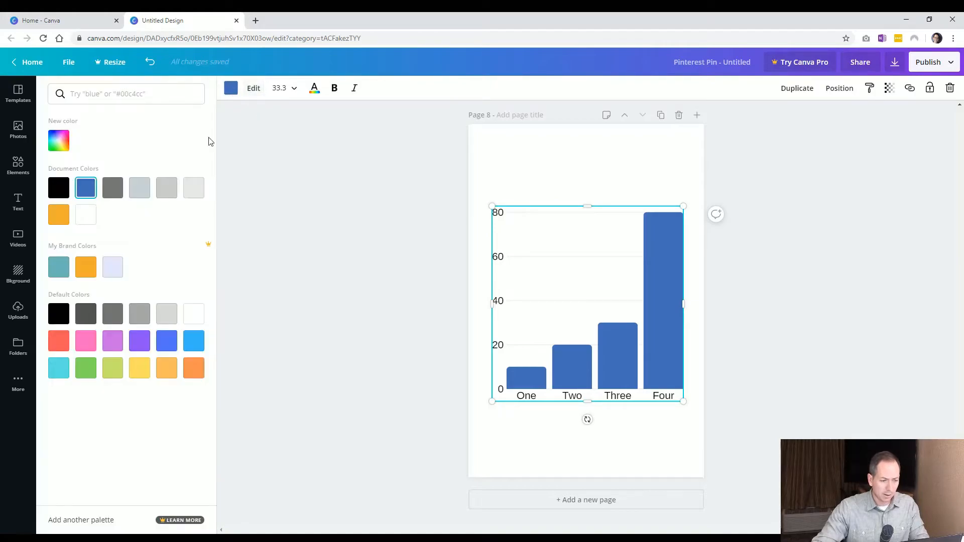
left_click(59, 214)
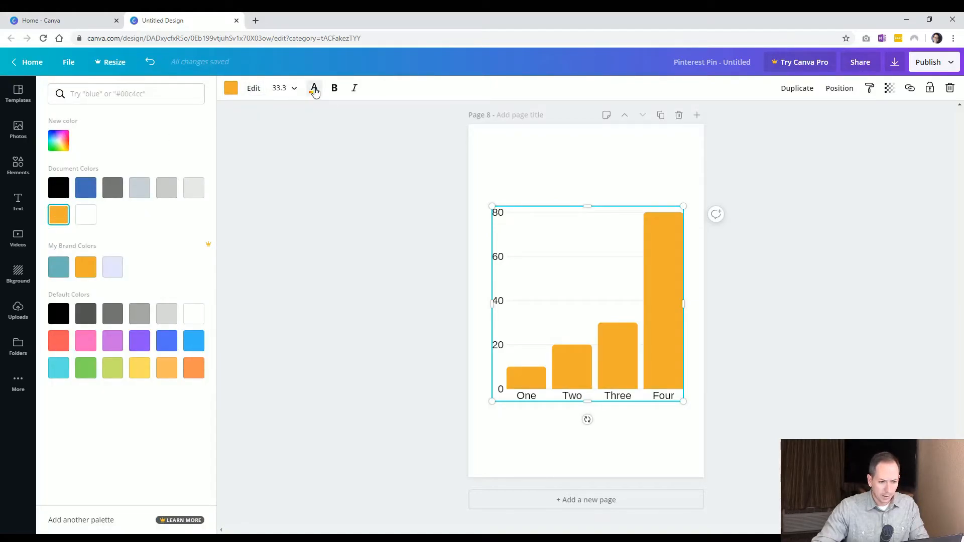
left_click(287, 93)
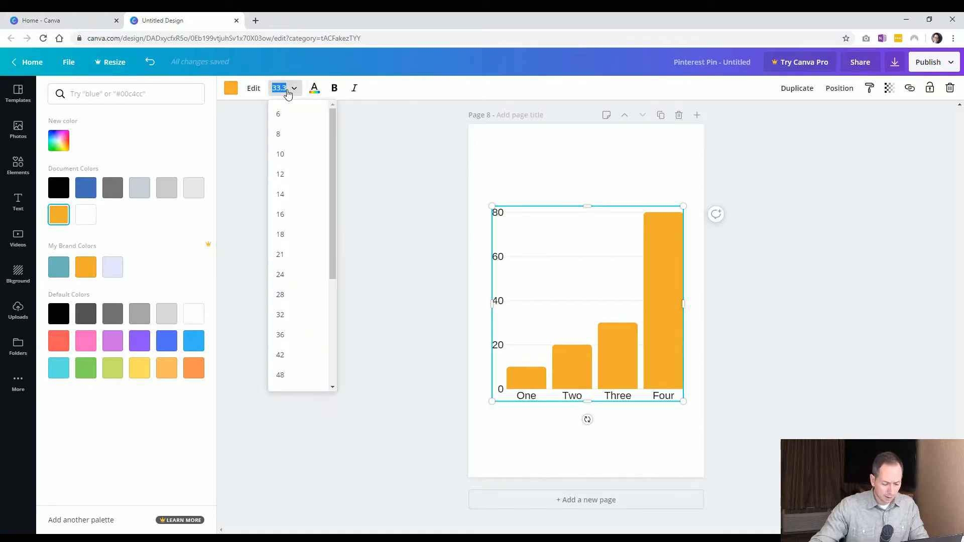
left_click(288, 154)
left_click(274, 88)
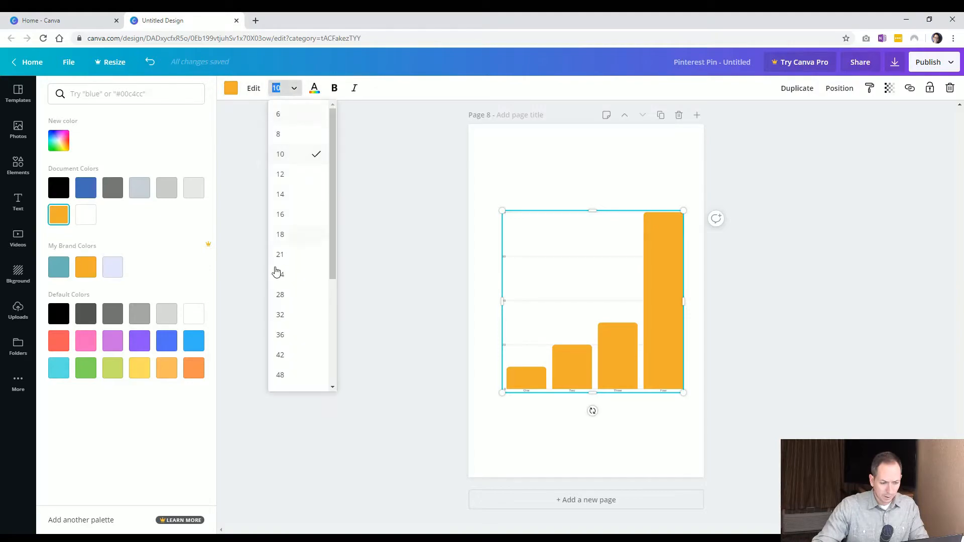
Set the bar chart's font size to 24
left_click(280, 276)
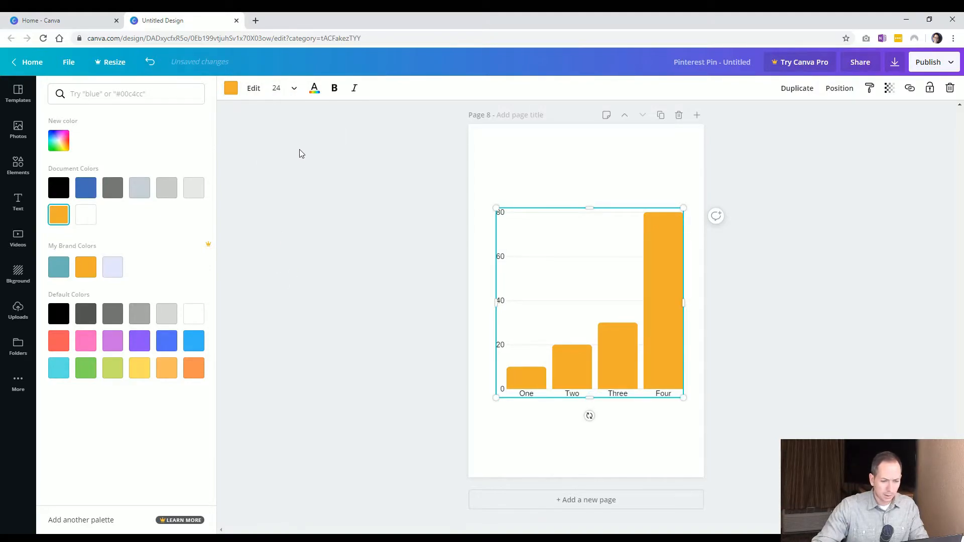
left_click(597, 356)
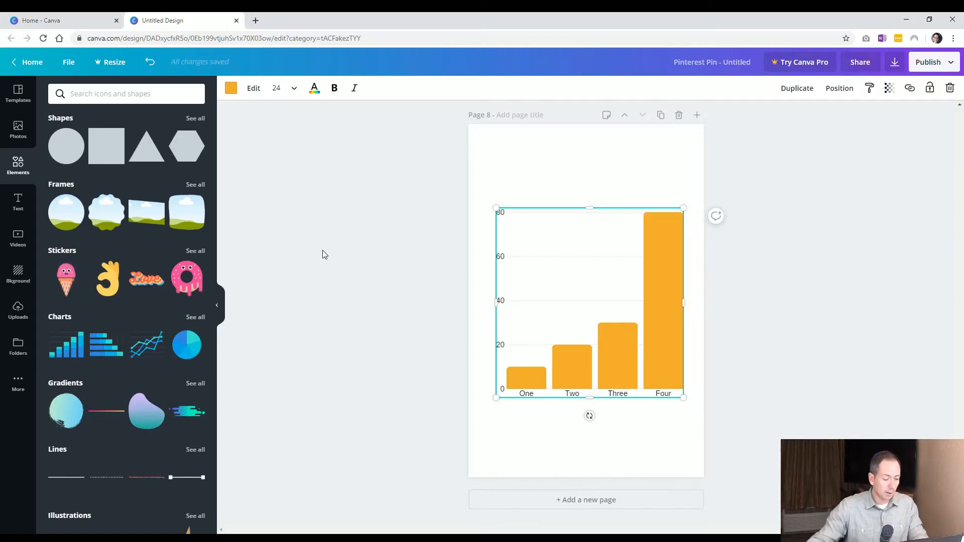
Change the chart type to a donut chart, trying the row, line and pie types first, and shrink it slightly
left_click(254, 90)
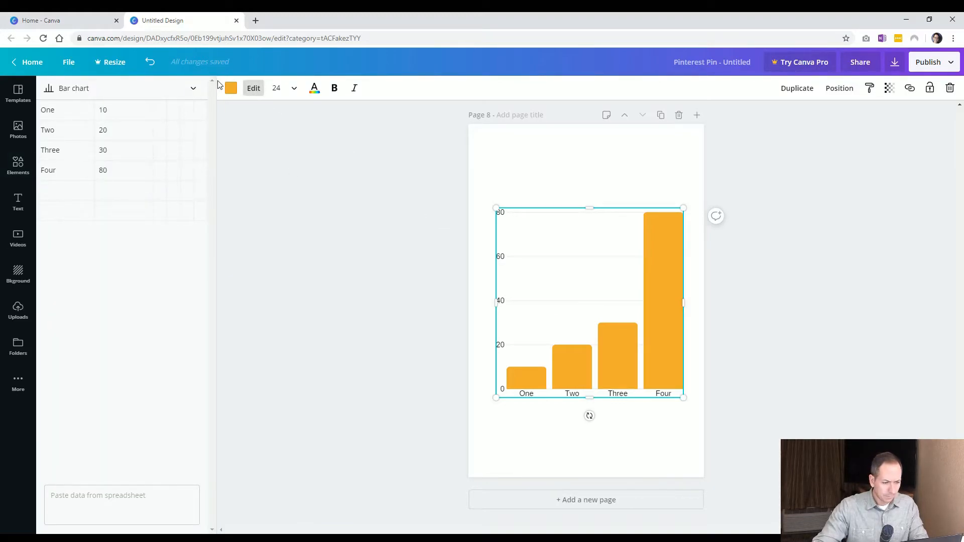
left_click(194, 89)
left_click(174, 110)
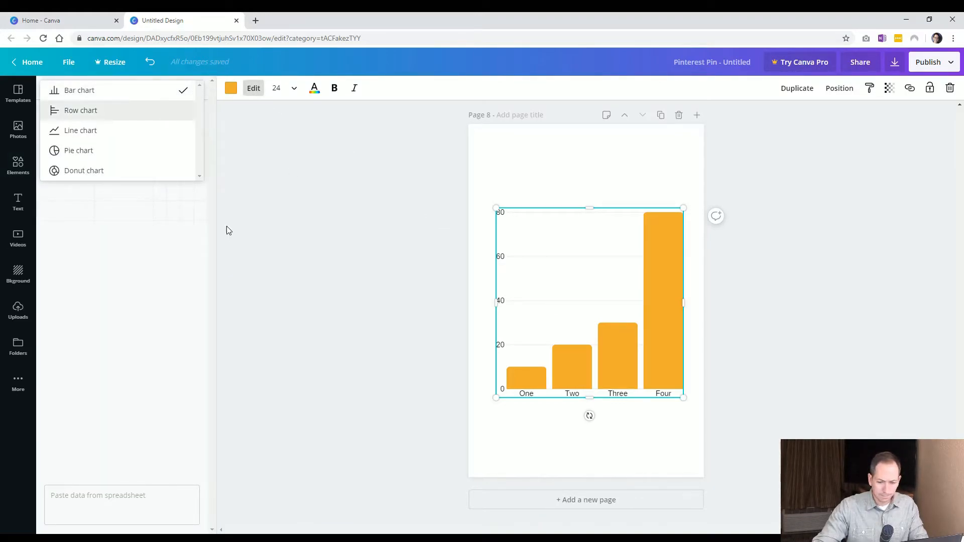
left_click(127, 89)
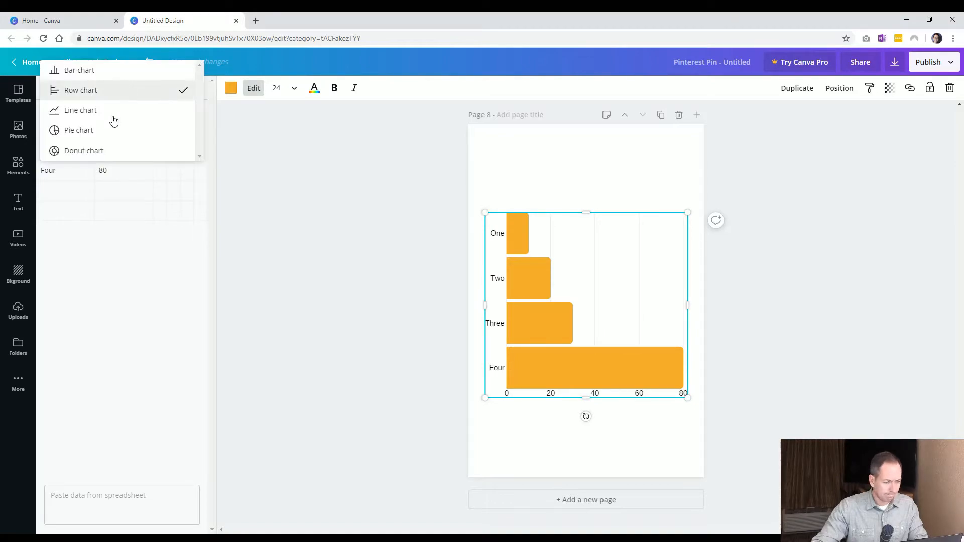
left_click(114, 112)
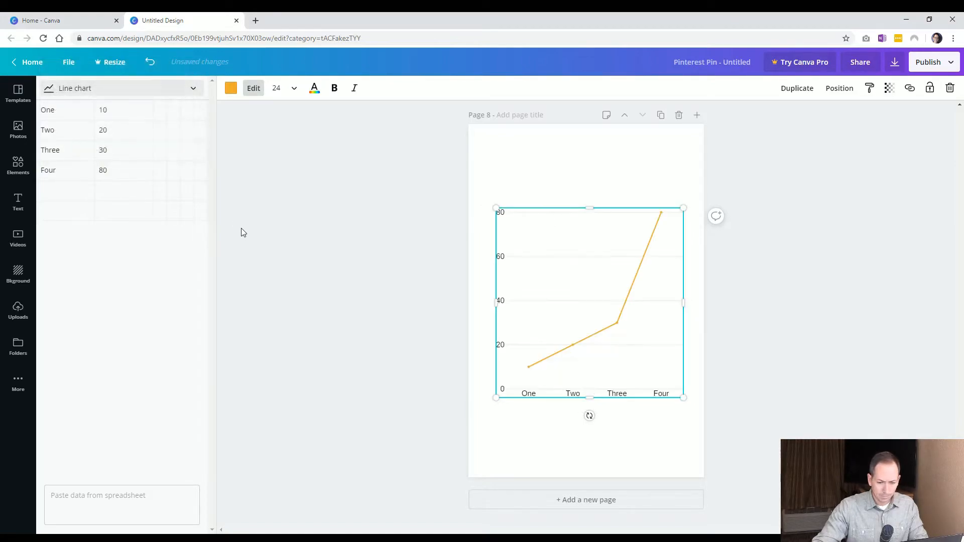
left_click(179, 93)
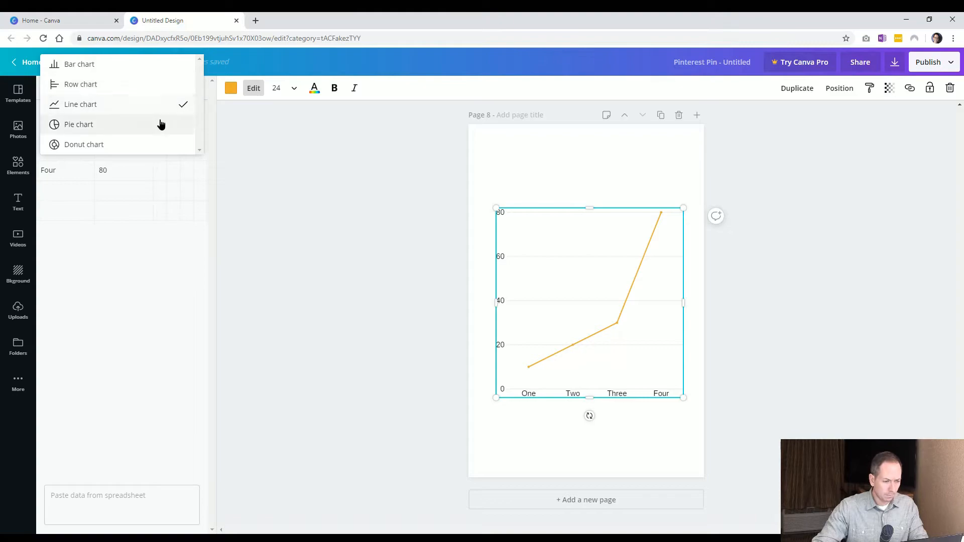
left_click(160, 123)
left_click(170, 89)
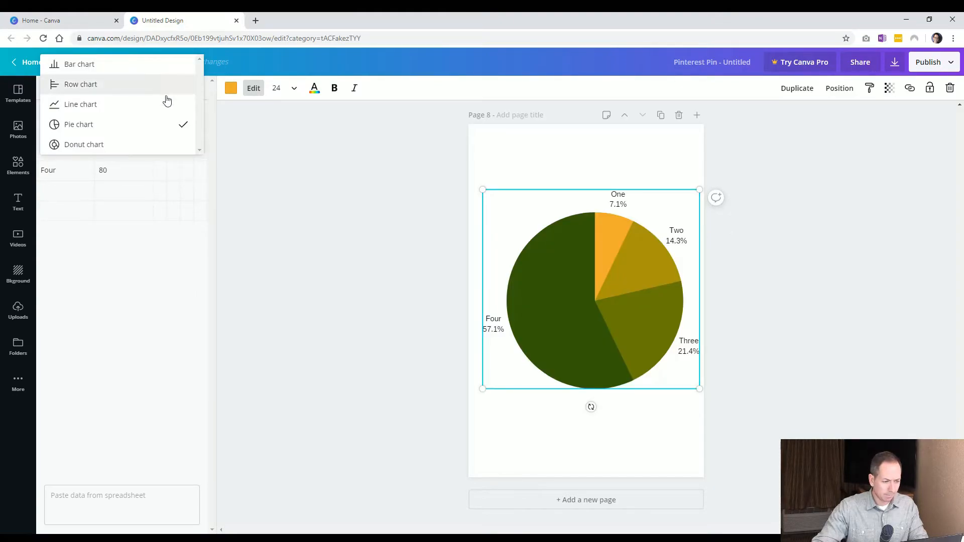
left_click(148, 142)
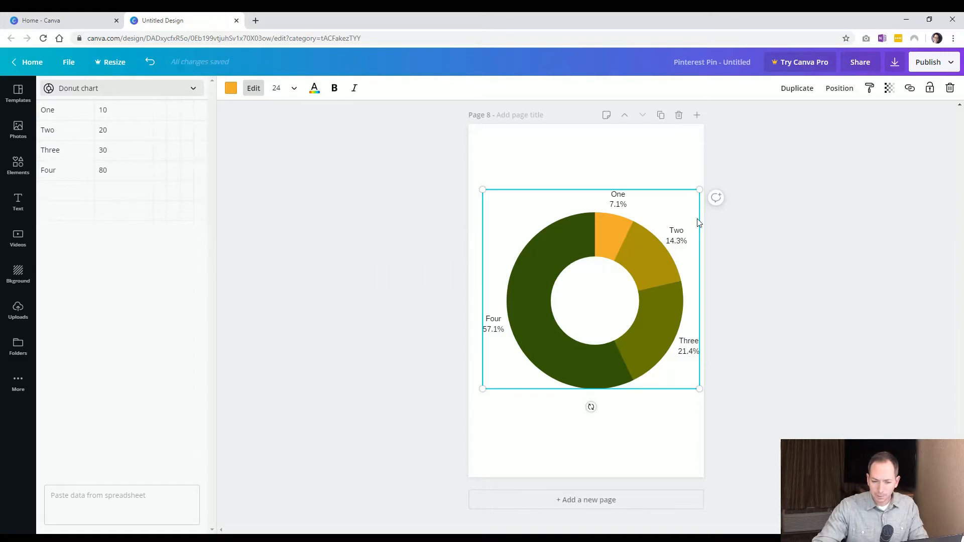
left_click_drag(694, 193, 684, 202)
left_click(775, 304)
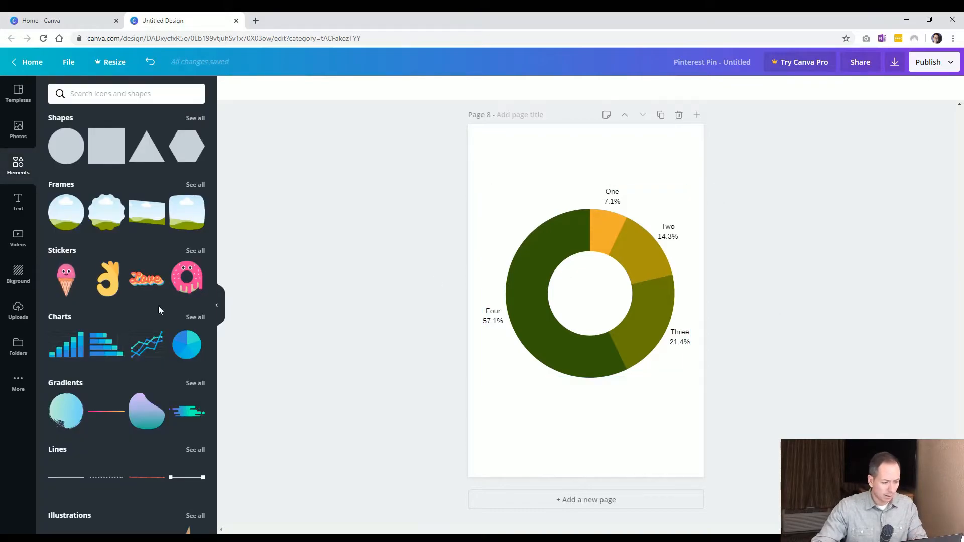
Open the full collection of chart graphics and add a new page 9
left_click(199, 319)
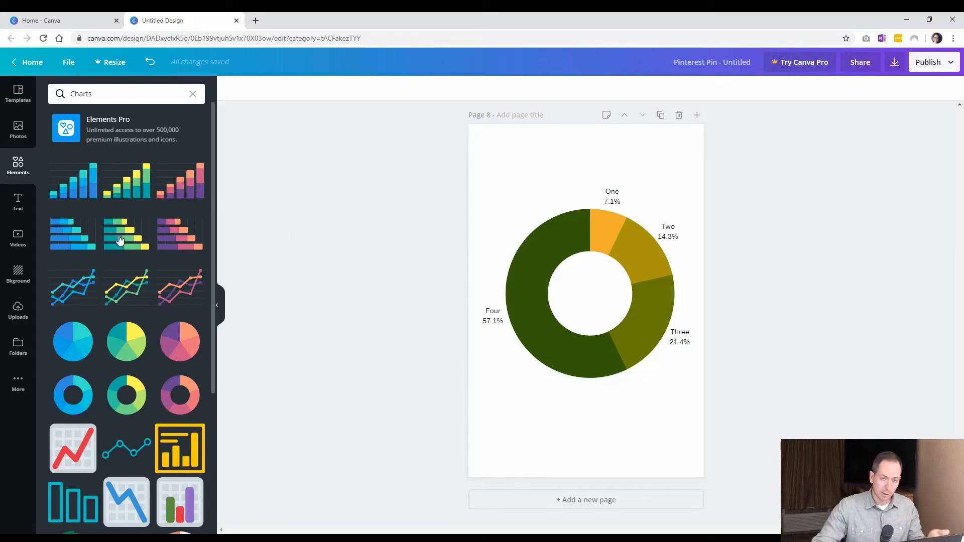
scroll(115, 271, "down", 4)
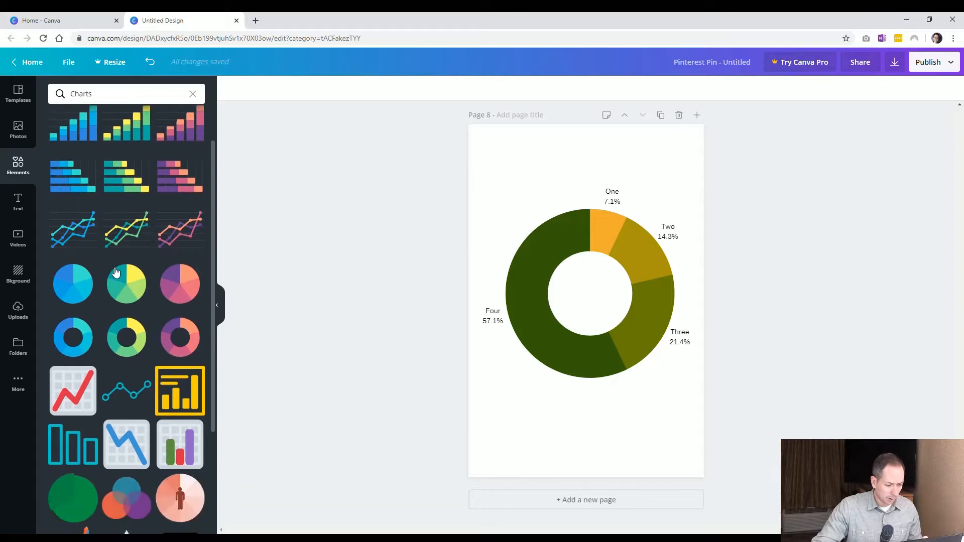
scroll(115, 271, "down", 1)
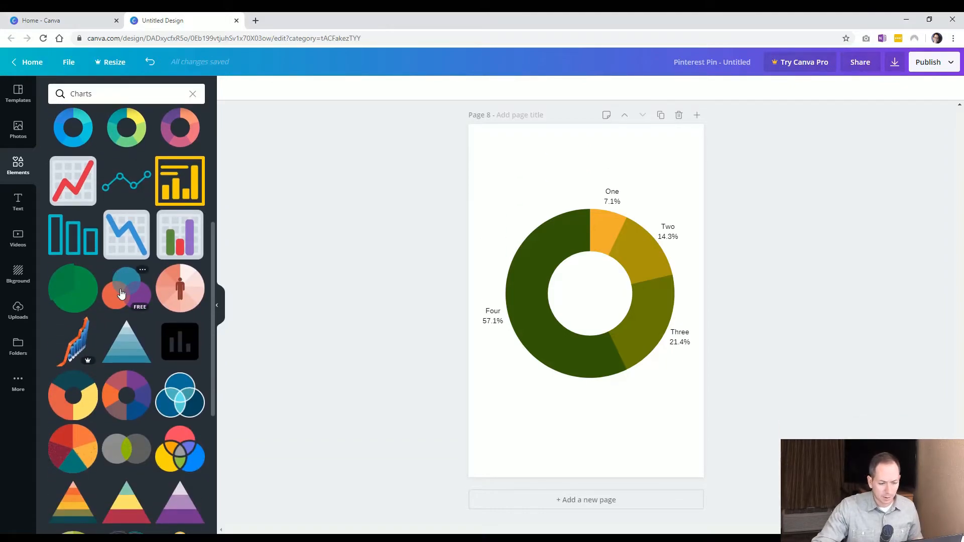
left_click(565, 499)
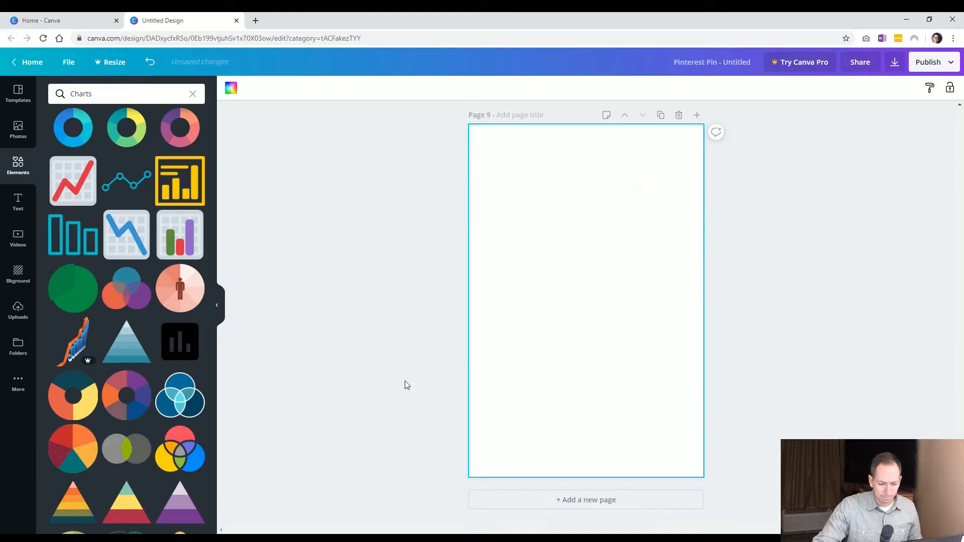
Insert the grey-and-green Venn diagram graphic on page 9, enlarge it to most of the page width and move it up
left_click(132, 448)
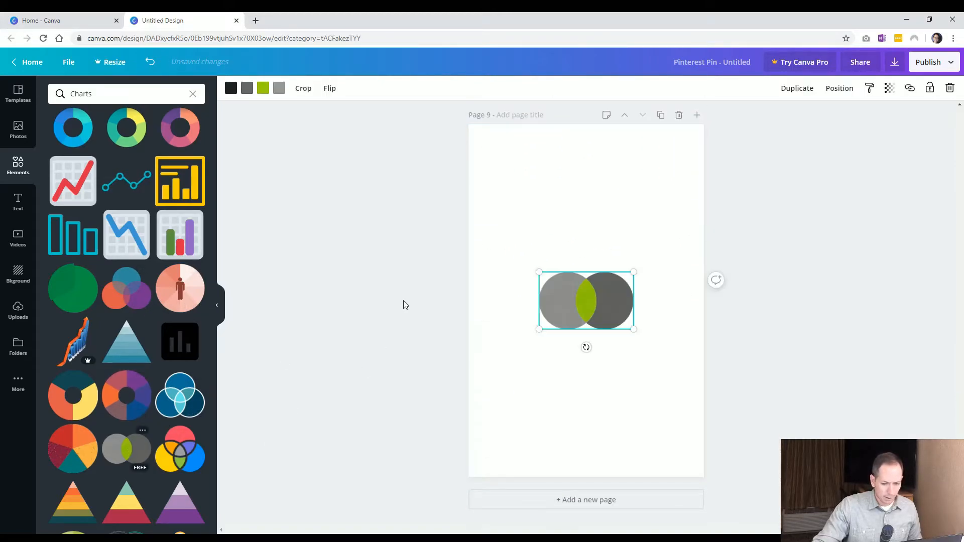
left_click_drag(633, 329, 676, 367)
left_click(790, 346)
left_click_drag(579, 276, 578, 243)
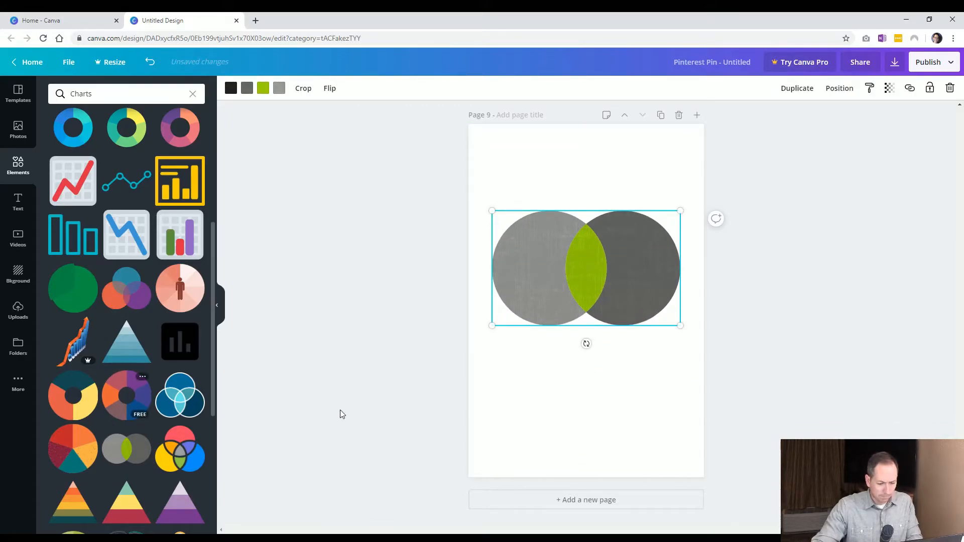
Add page 10 and insert a multicolour donut chart graphic, enlarging it to most of the page width
left_click(584, 499)
left_click(131, 401)
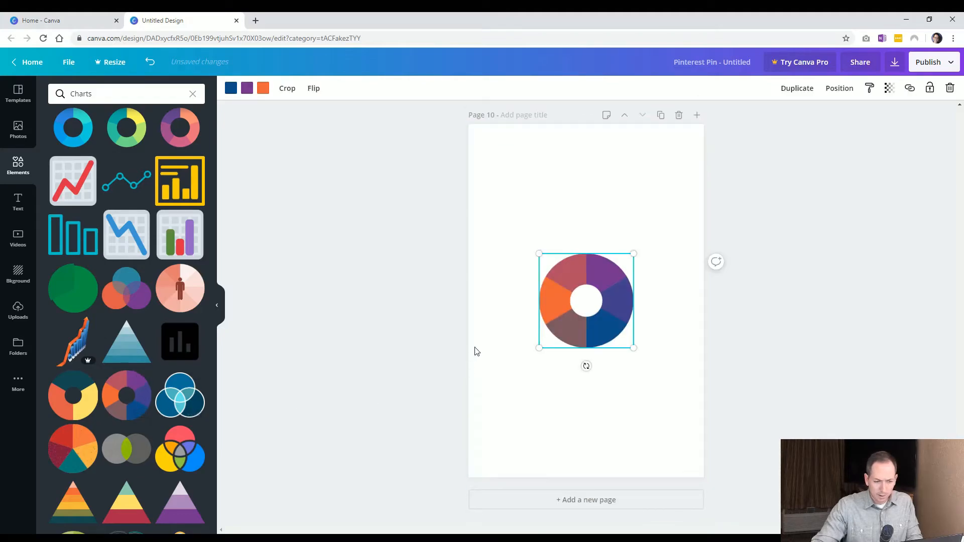
mouse_move(631, 252)
left_mouse_down()
mouse_move(680, 205)
mouse_move(625, 242)
left_mouse_up()
left_click(738, 254)
left_click(645, 249)
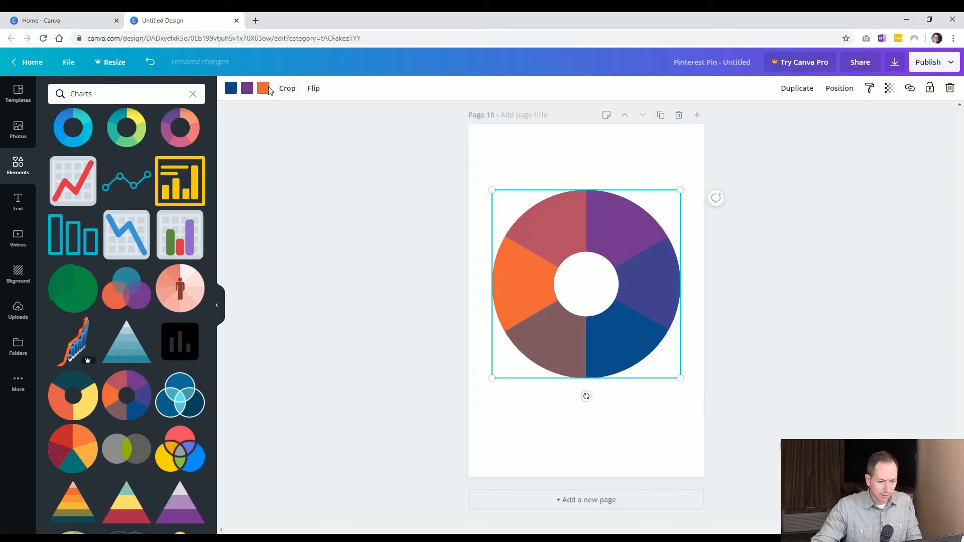
scroll(136, 372, "down", 4)
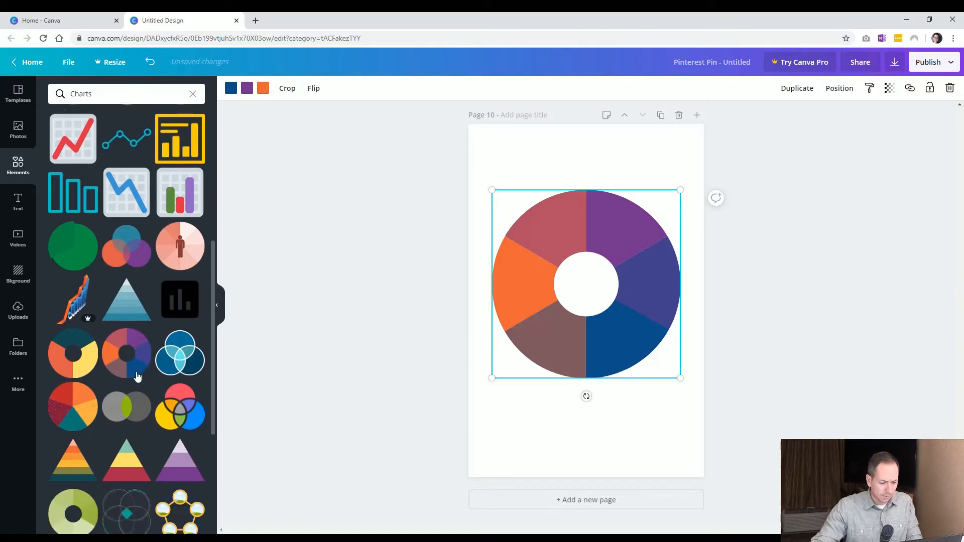
scroll(138, 374, "down", 3)
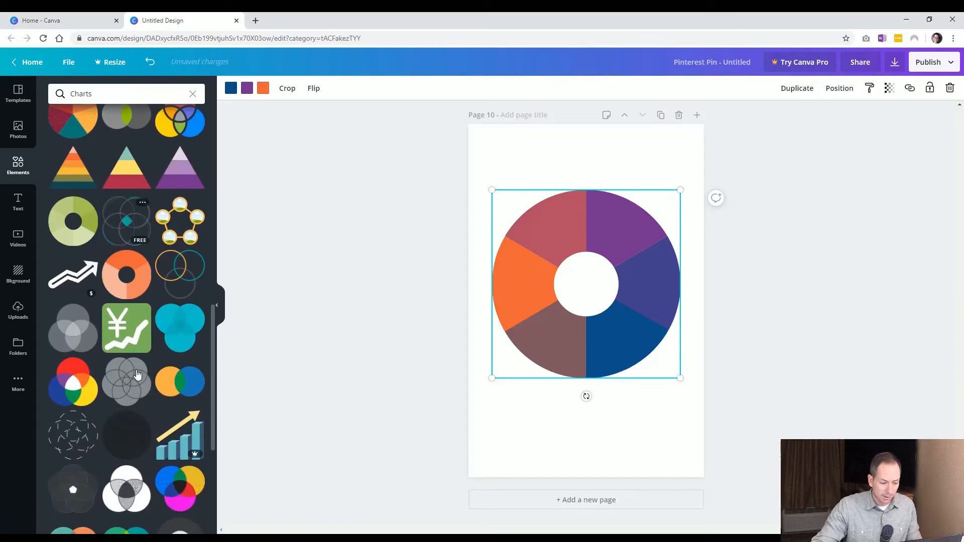
scroll(145, 383, "up", 10)
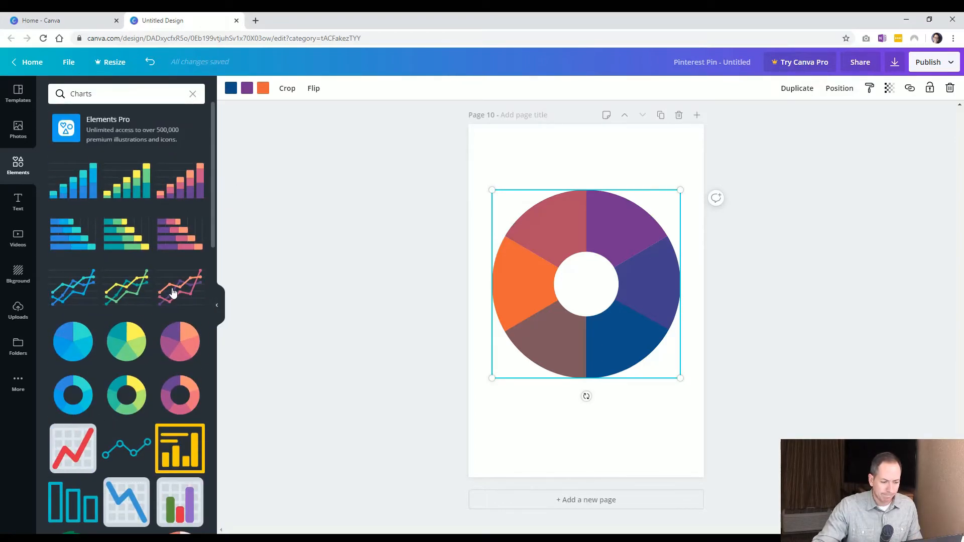
left_click(125, 288)
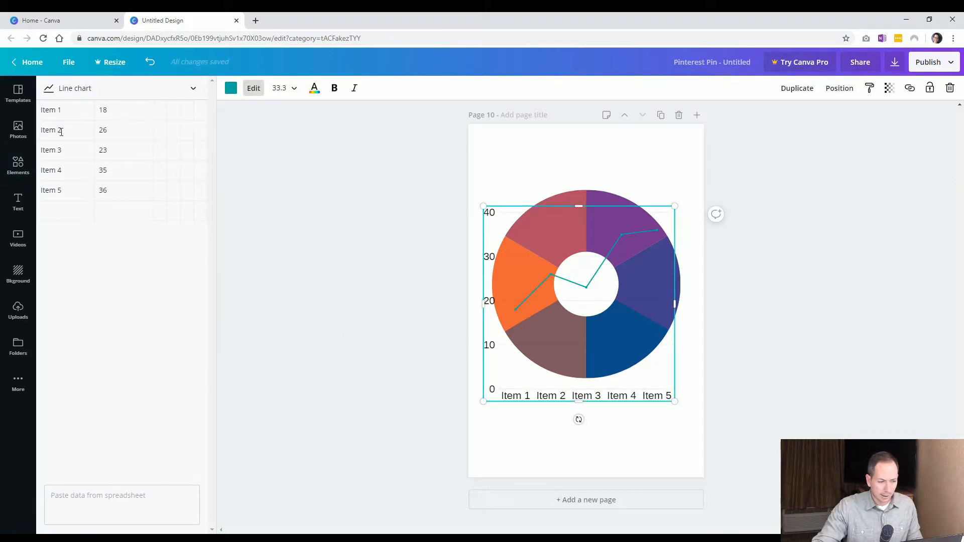
key("Delete")
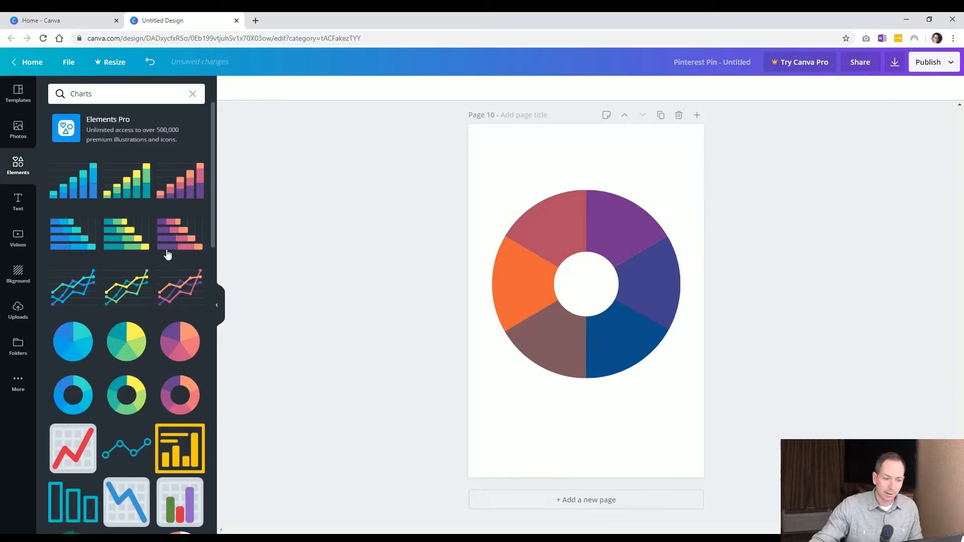
Add page 11 and insert a purple-to-teal gradient blob from the gradients collection, enlarging it to nearly the page width
left_click(193, 95)
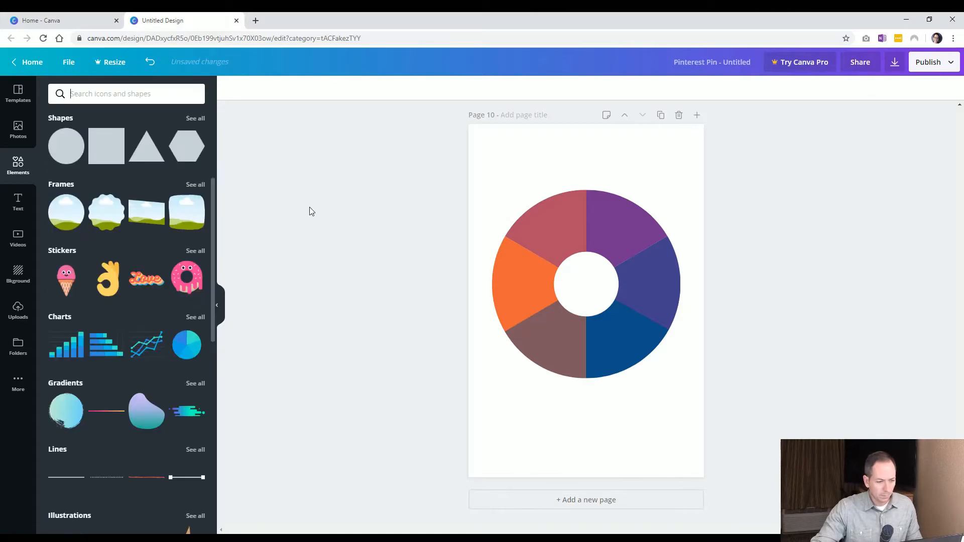
left_click(595, 503)
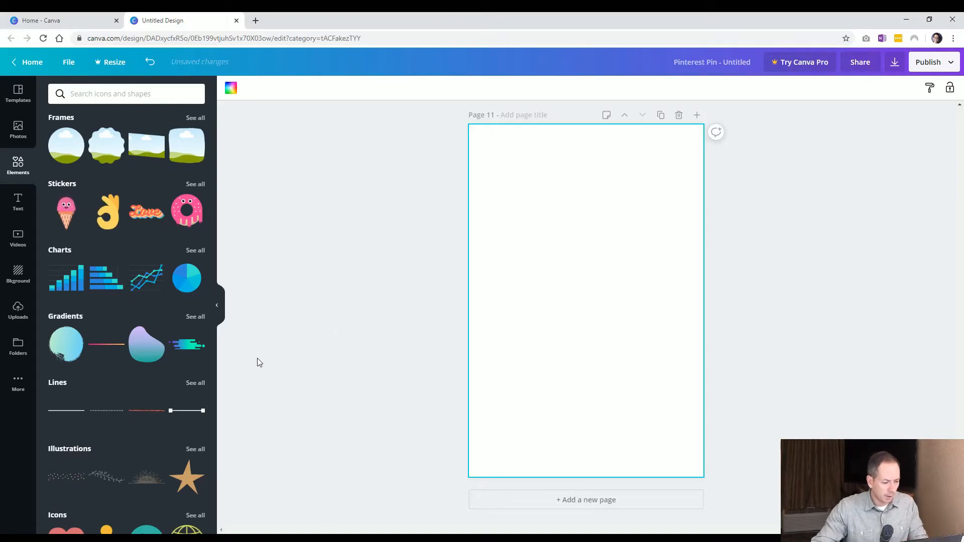
left_click(193, 317)
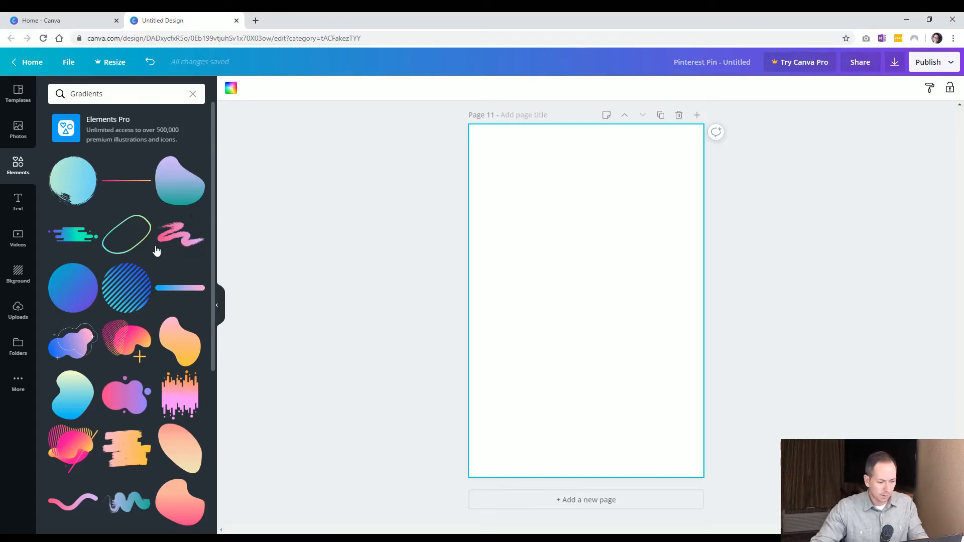
left_click(175, 189)
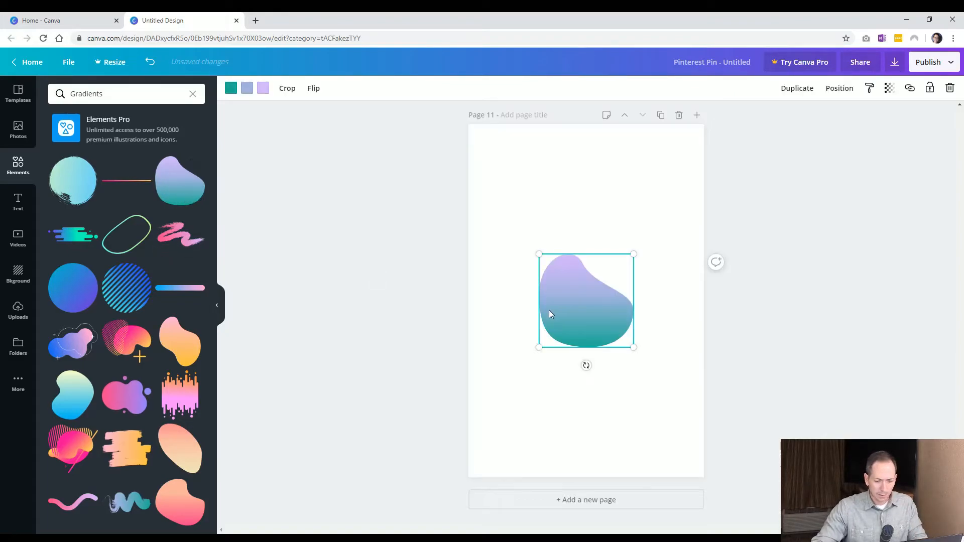
left_click_drag(631, 346, 681, 391)
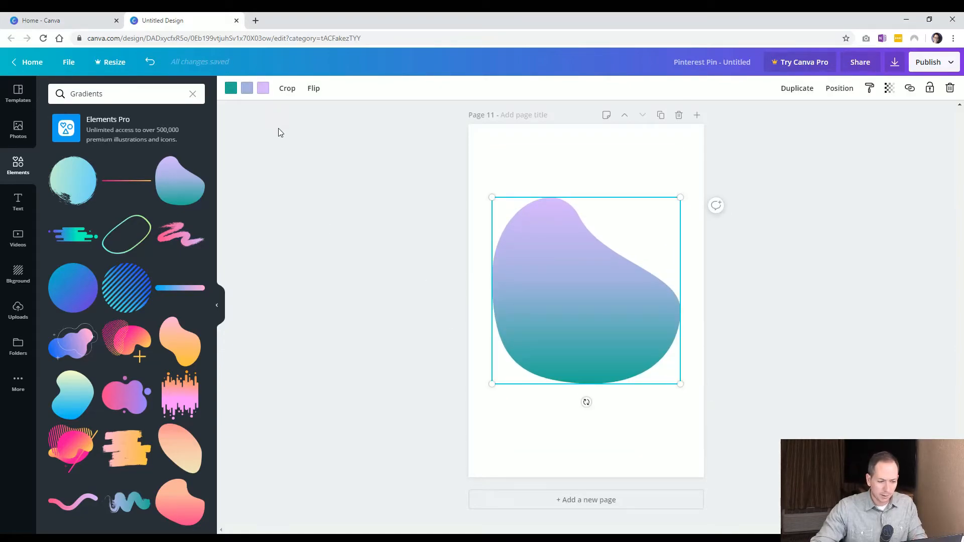
Add a blue gradient circle and undo it
left_click(80, 303)
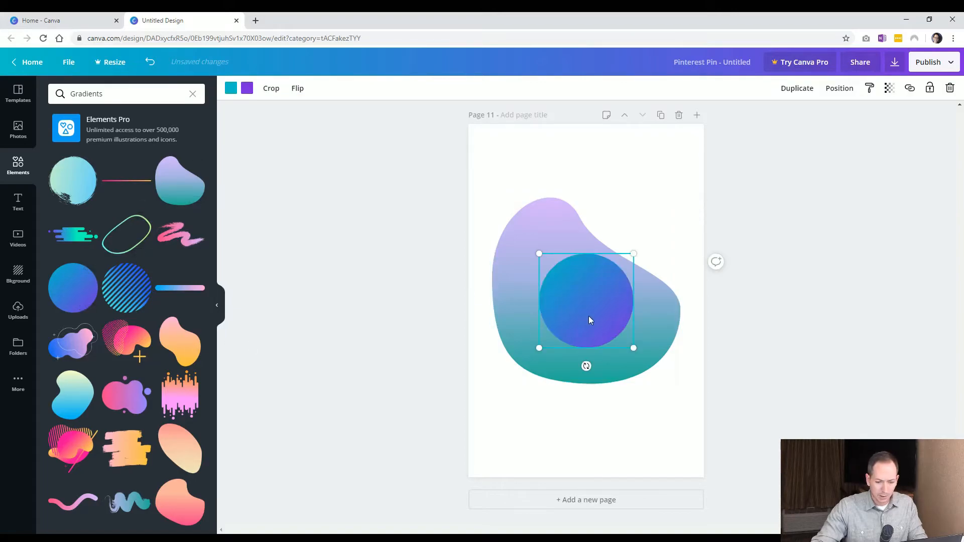
key("ctrl+z")
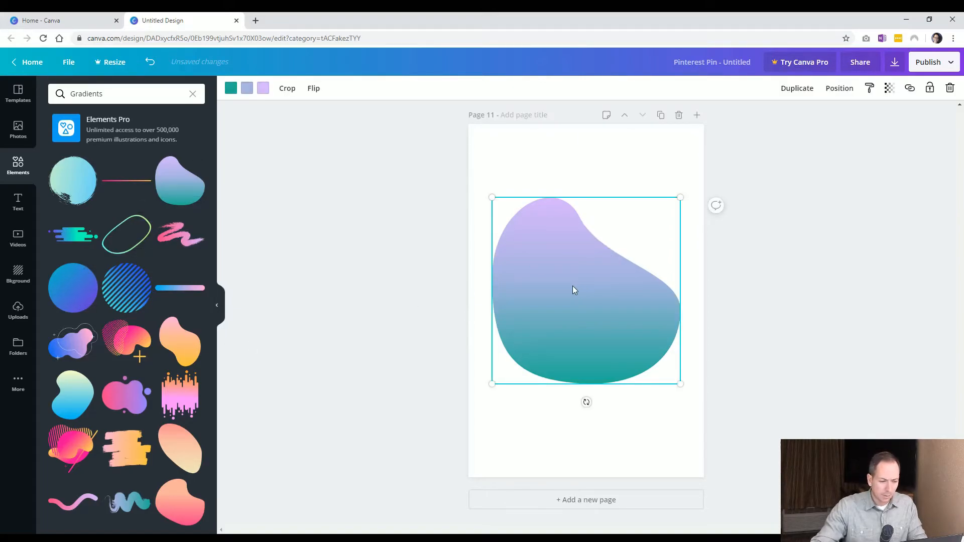
Reposition the gradient blob on page 11 and slightly resize it
left_click_drag(547, 279, 547, 260)
mouse_move(494, 180)
left_mouse_down()
mouse_move(507, 181)
mouse_move(500, 185)
left_mouse_up()
left_click_drag(575, 305, 575, 313)
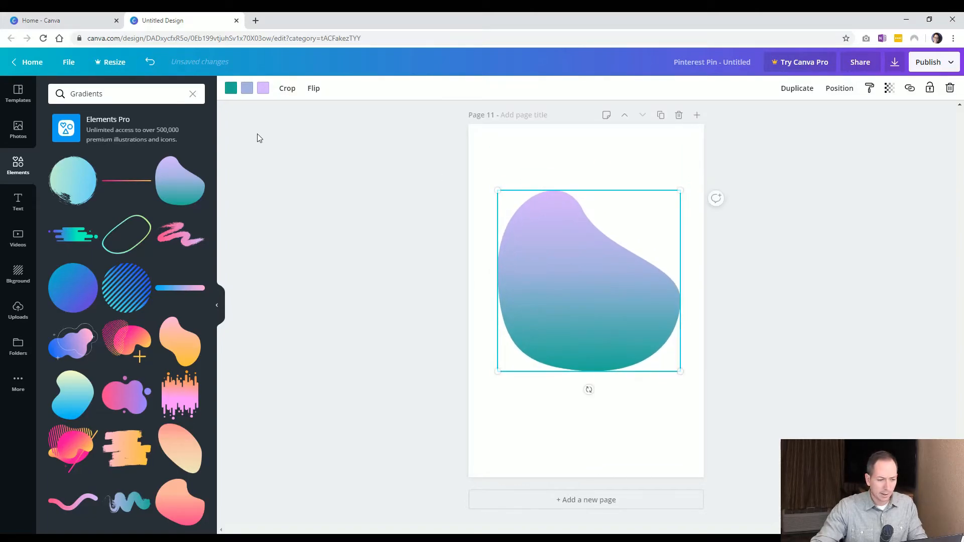
Recolour the gradient blob's three colours to dark blue, amber and orange
left_click(231, 89)
left_click(86, 187)
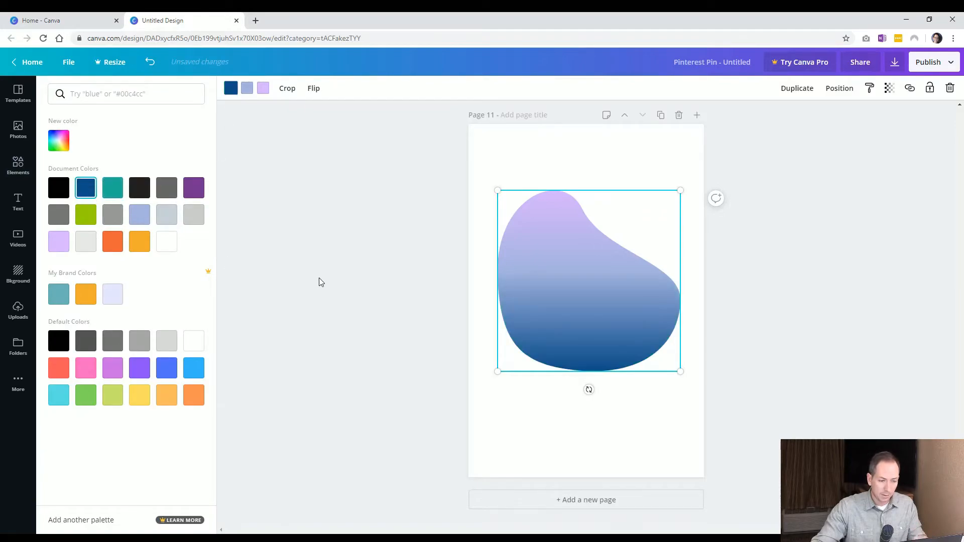
left_click(247, 89)
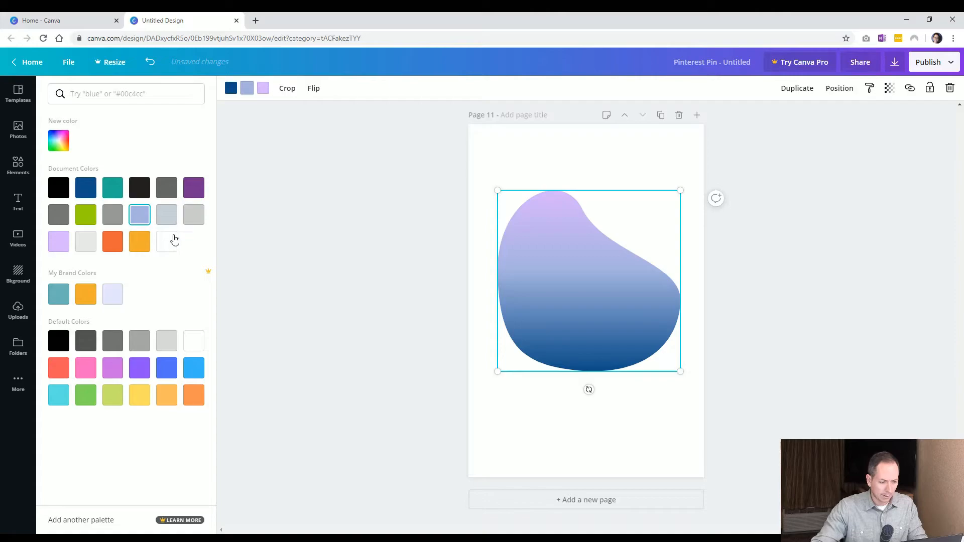
left_click(140, 242)
left_click(263, 88)
left_click(114, 243)
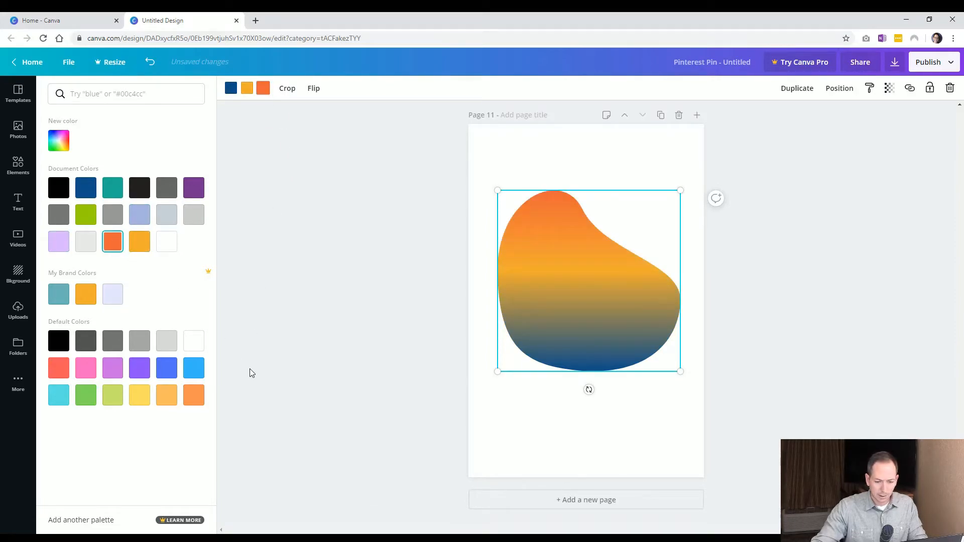
left_click(301, 274)
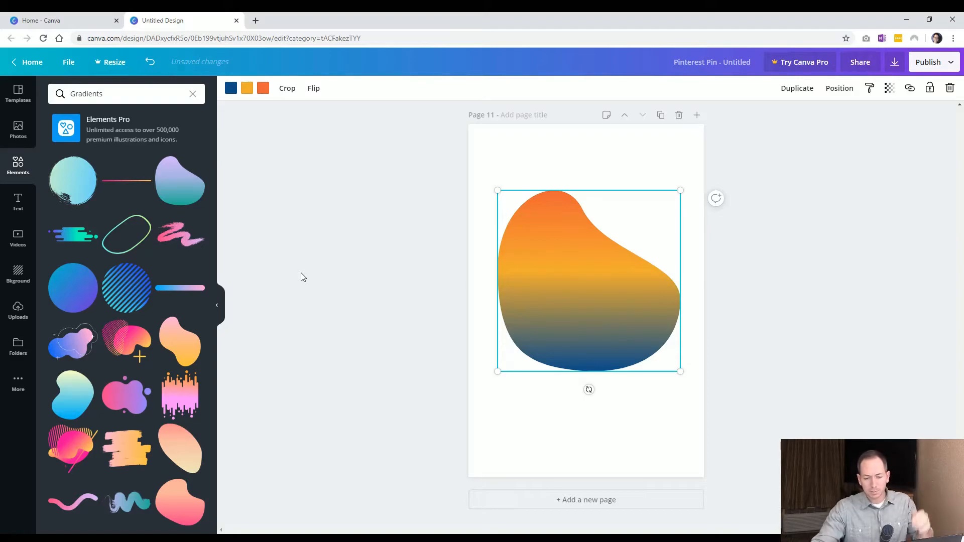
Delete the recoloured gradient blob from page 11
left_click(319, 296)
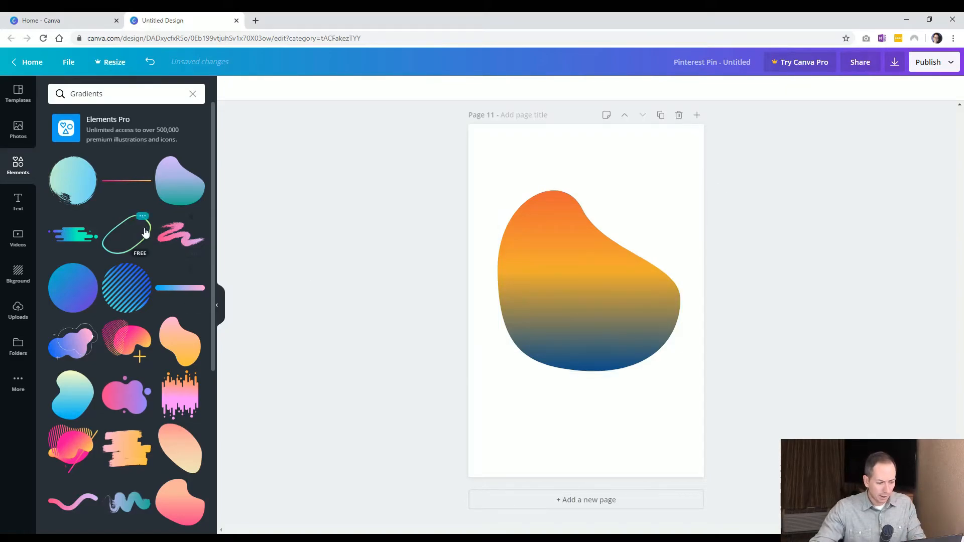
scroll(146, 235, "down", 2)
scroll(146, 235, "down", 5)
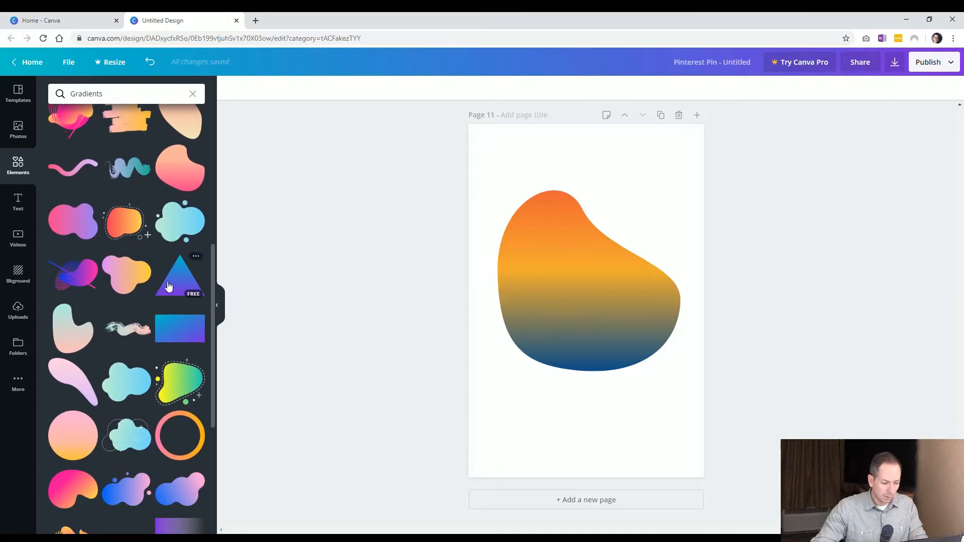
scroll(168, 286, "down", 3)
left_click(597, 327)
key("Delete")
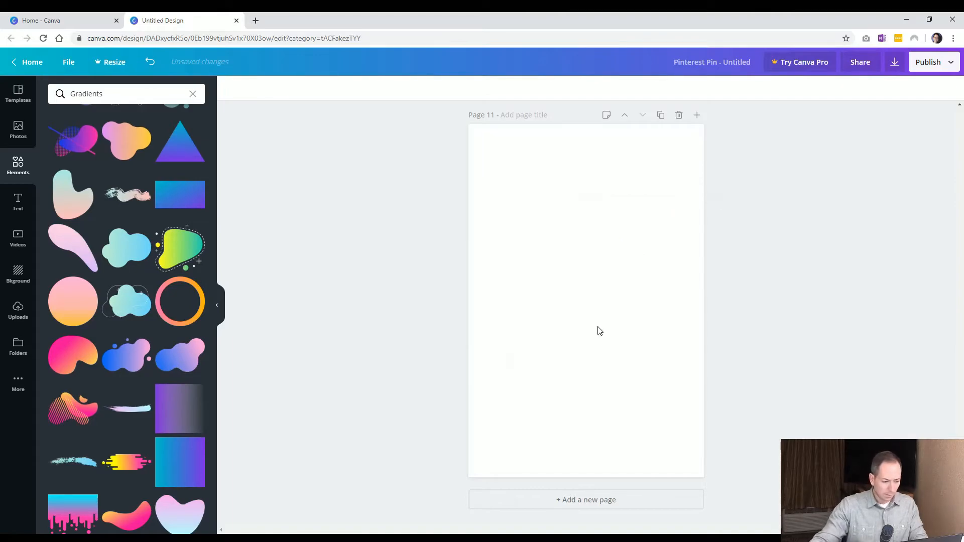
Insert a striped pink-and-orange gradient wave, move it up and enlarge it to nearly the page width
scroll(101, 327, "down", 2)
left_click(80, 339)
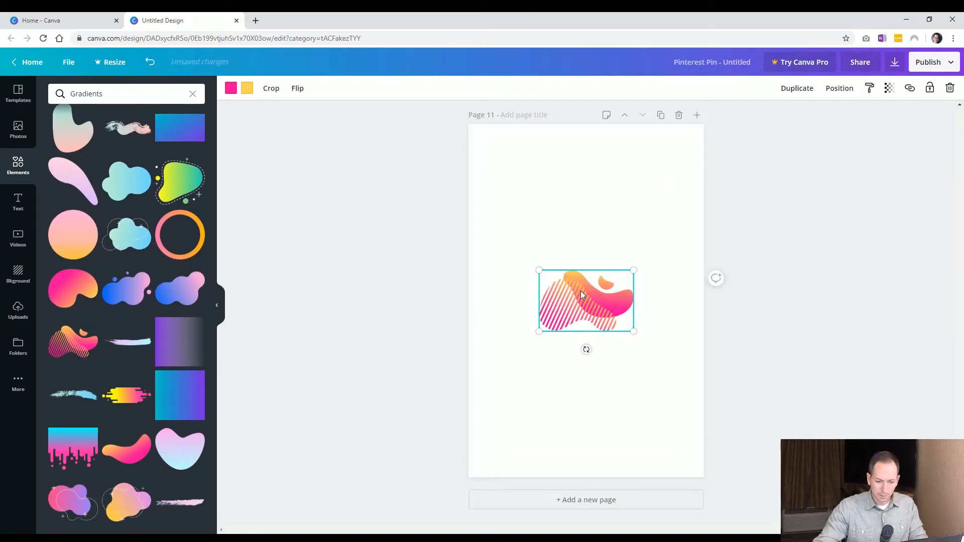
left_click_drag(506, 248, 484, 236)
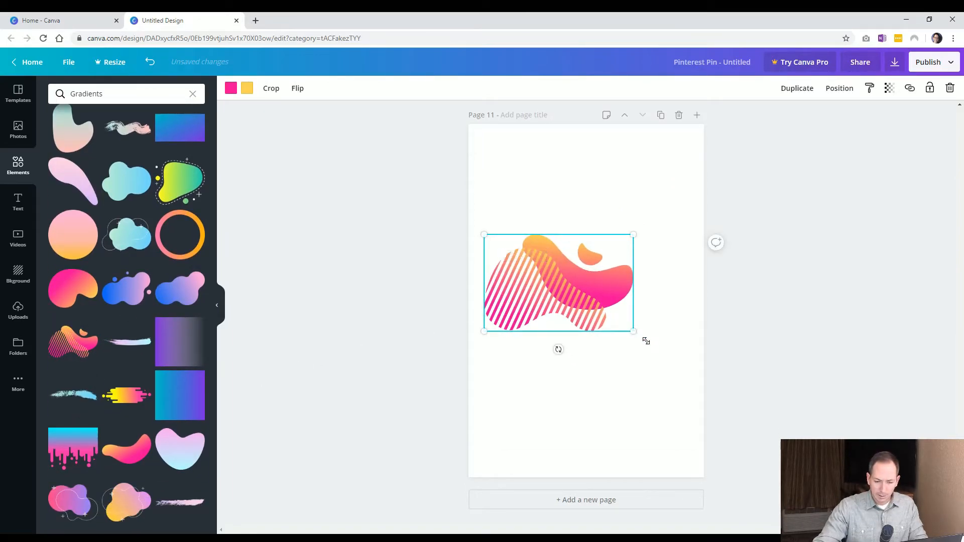
left_click_drag(634, 332, 685, 369)
left_click_drag(597, 271, 600, 260)
Recolour the striped gradient wave's two colours to orange and lime green
left_click(231, 89)
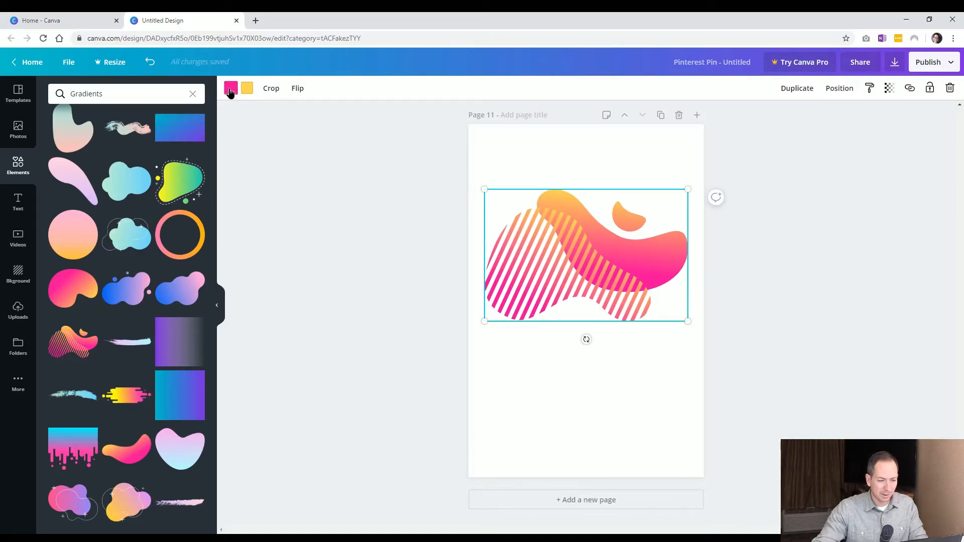
left_click(112, 242)
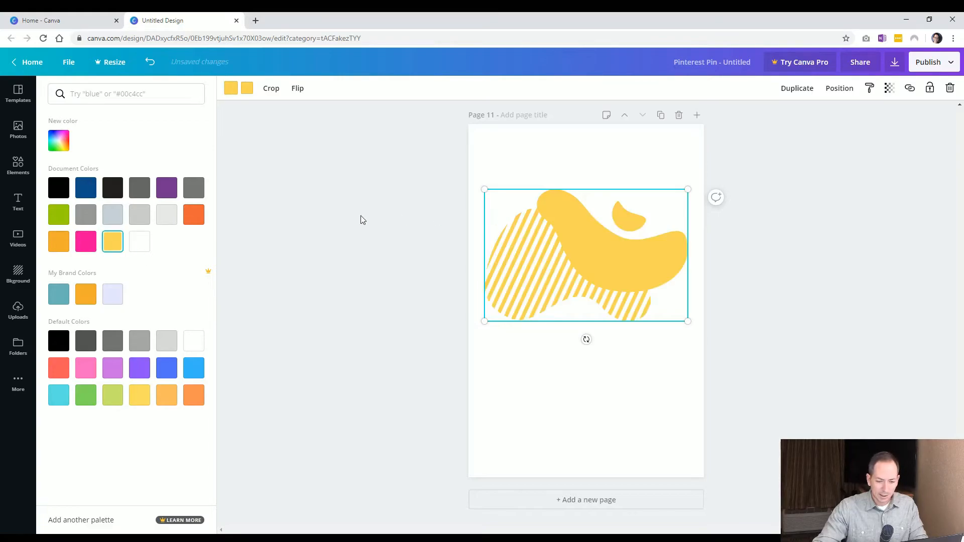
left_click(194, 220)
left_click(244, 88)
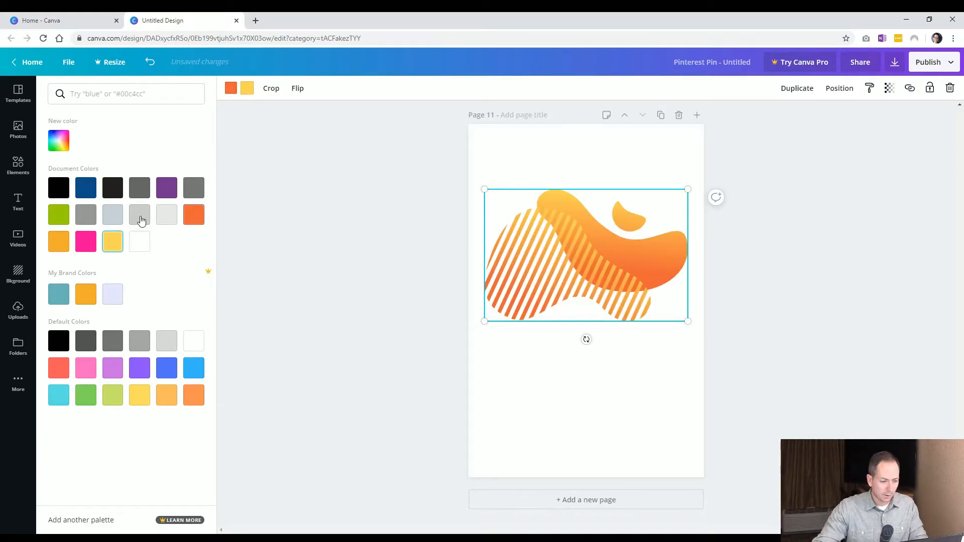
left_click(59, 214)
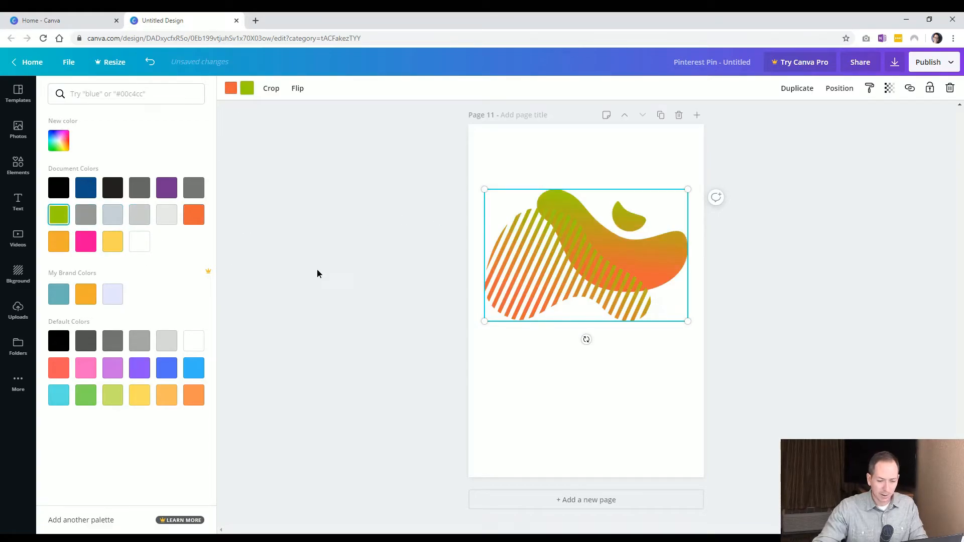
left_click(317, 269)
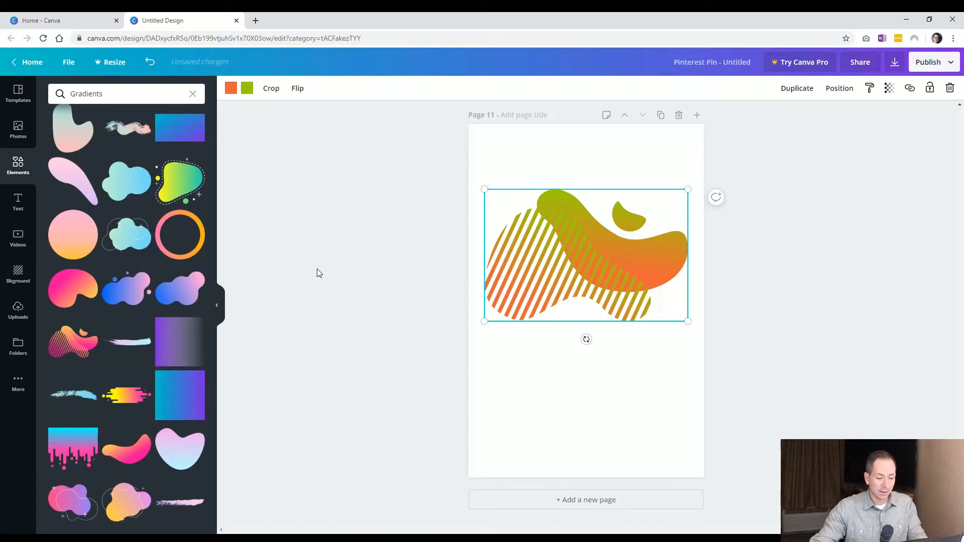
Add page 12 and insert a plain straight line from the lines collection, colouring it orange
scroll(196, 121, "down", 3)
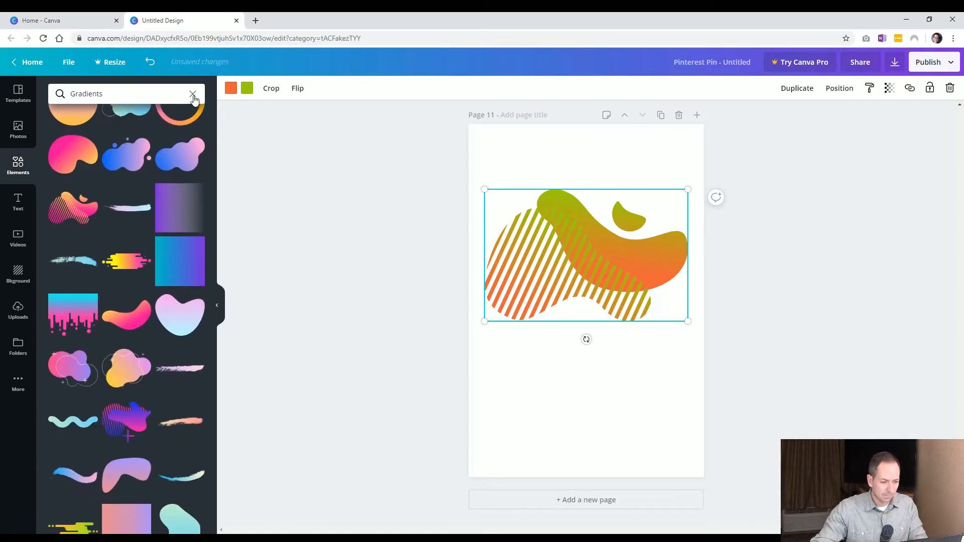
left_click(193, 94)
scroll(134, 336, "down", 3)
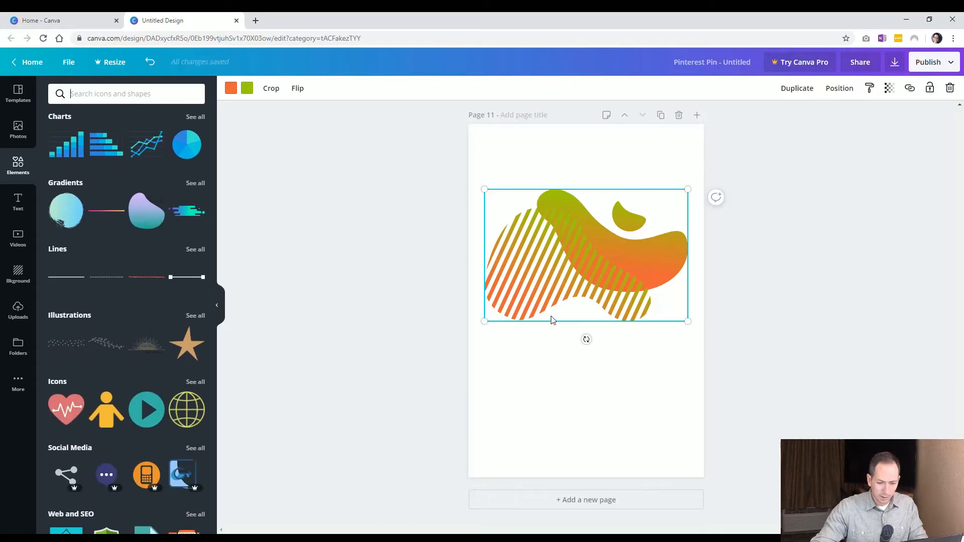
left_click(567, 502)
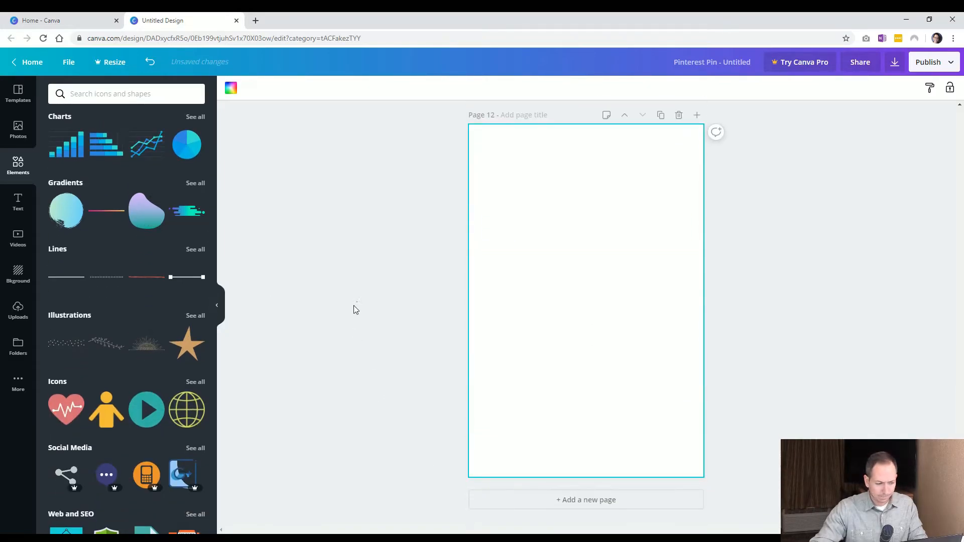
left_click(194, 250)
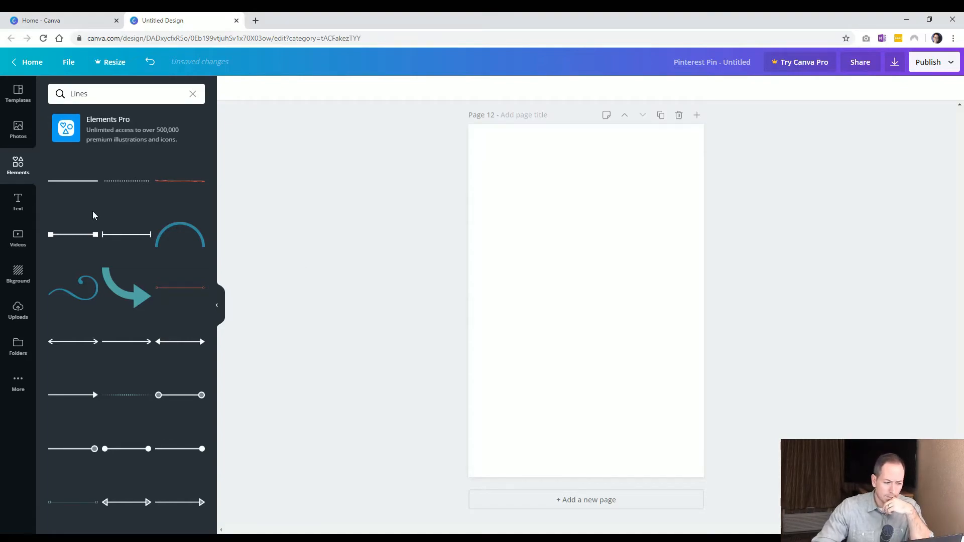
left_click(75, 181)
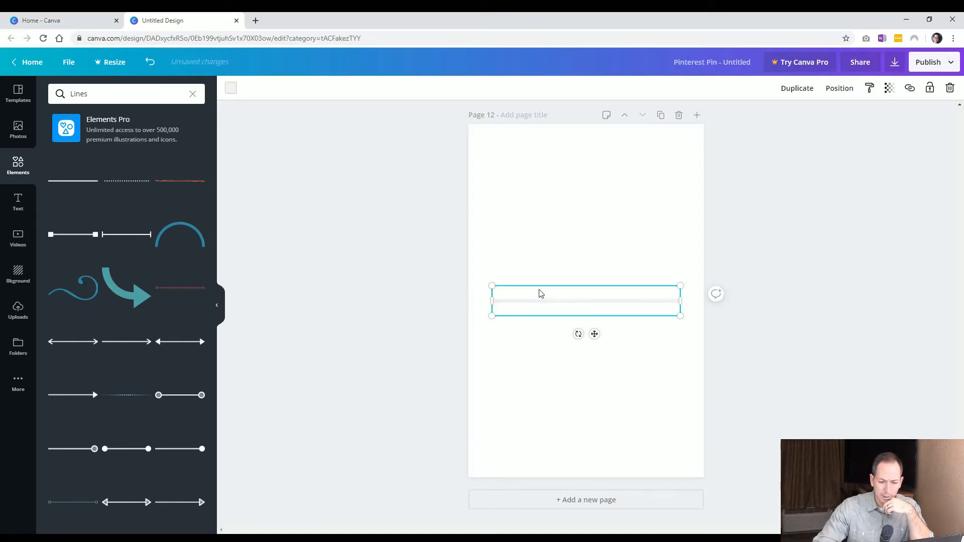
left_click(232, 90)
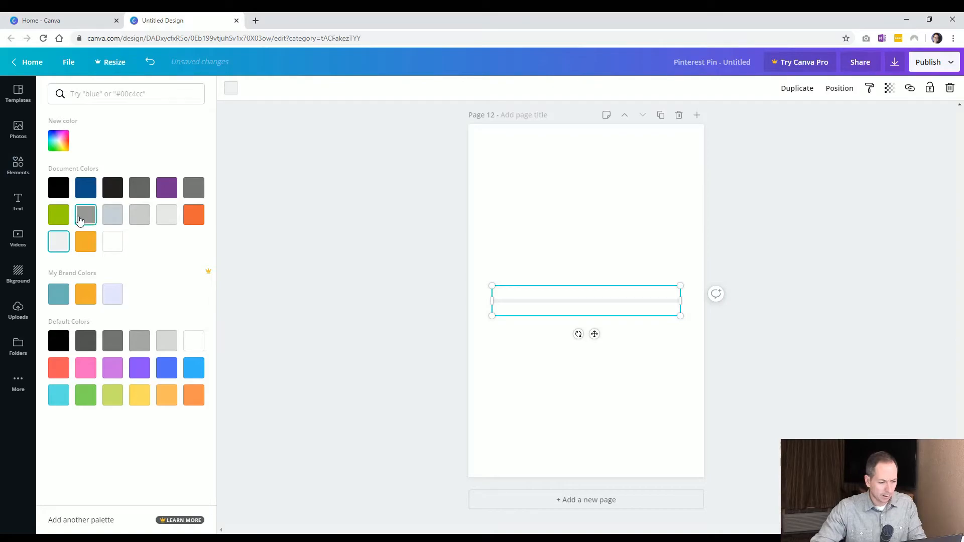
left_click(198, 219)
left_click(521, 310)
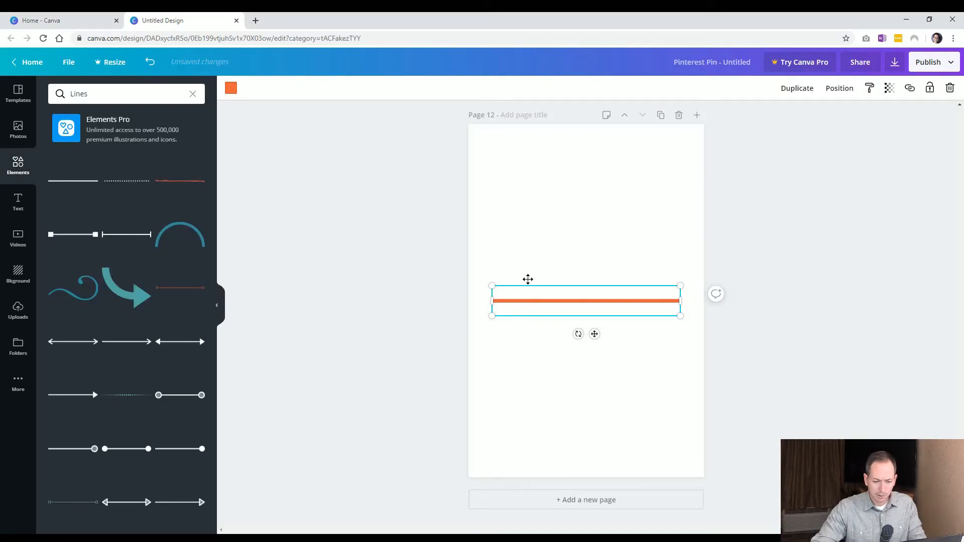
Move the orange line near the top of page 12 and shorten it
left_click_drag(528, 286, 527, 231)
left_click(377, 297)
left_click(544, 249)
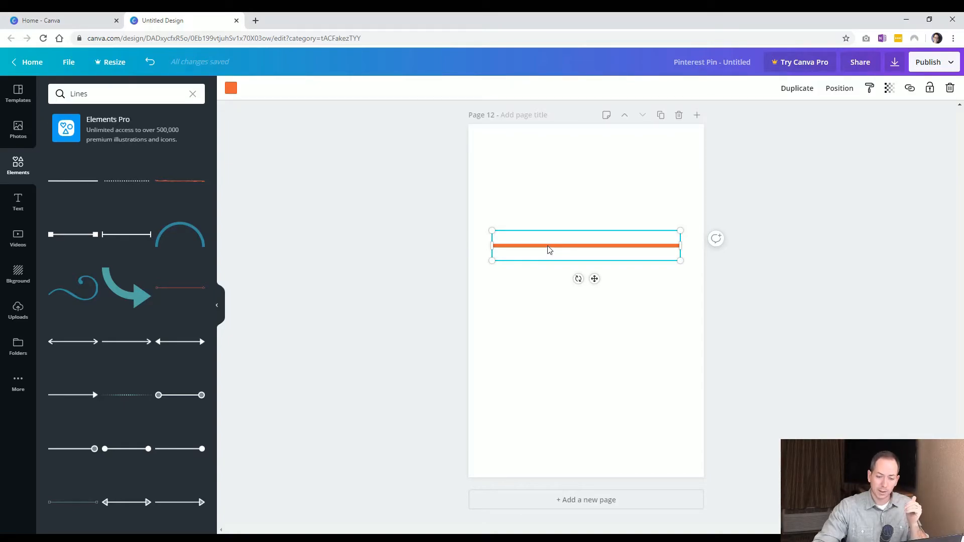
left_click_drag(548, 249, 546, 196)
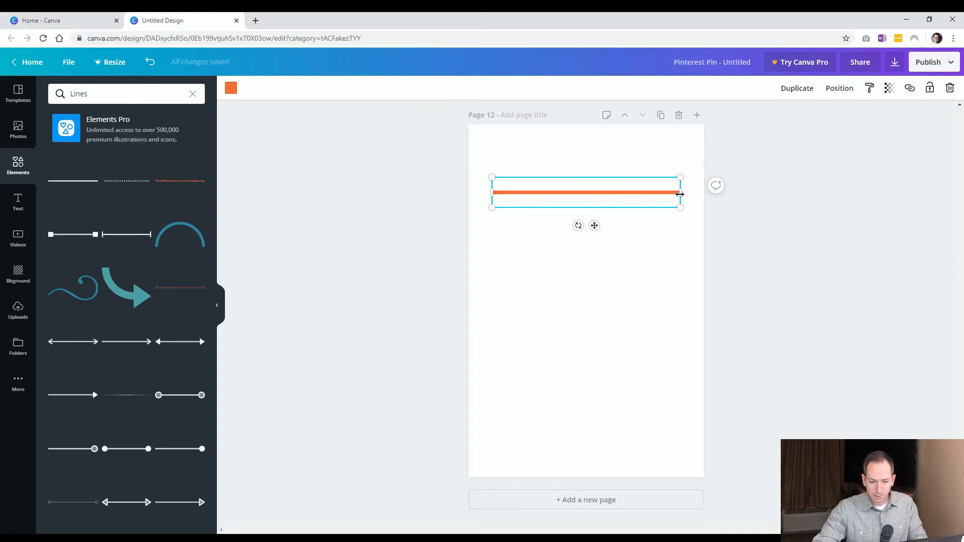
mouse_move(656, 198)
left_mouse_down()
mouse_move(643, 198)
mouse_move(665, 192)
mouse_move(549, 196)
mouse_move(748, 197)
mouse_move(904, 225)
mouse_move(852, 203)
mouse_move(659, 189)
left_mouse_up()
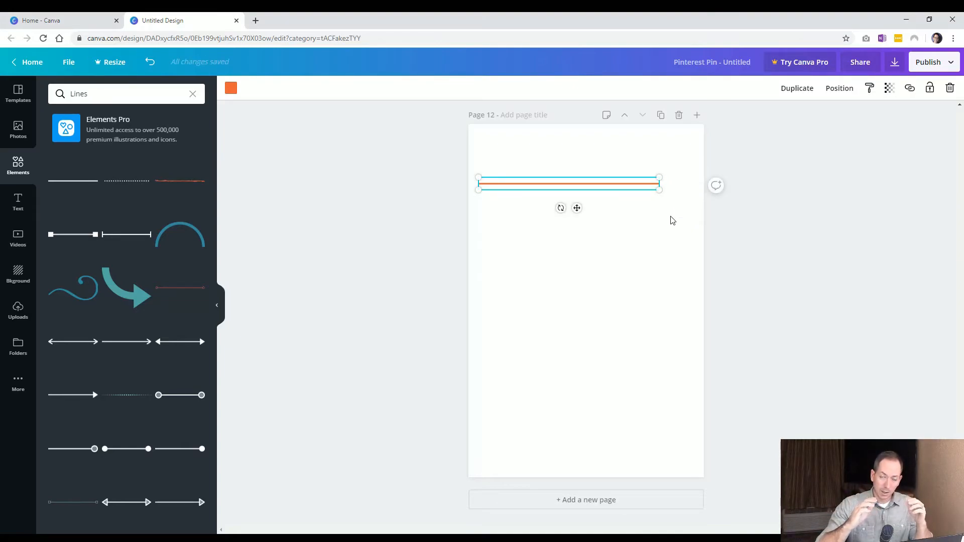
left_click(596, 209)
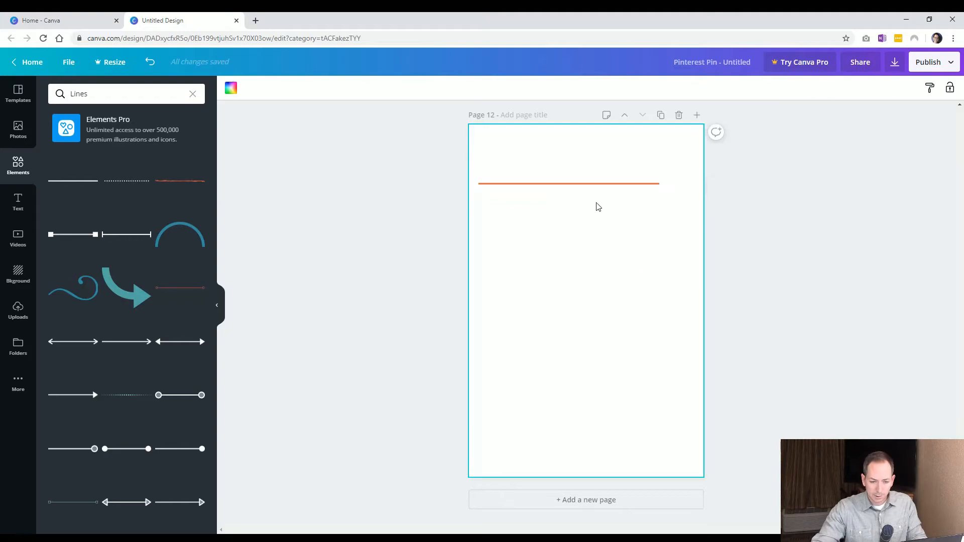
left_click_drag(601, 188, 590, 180)
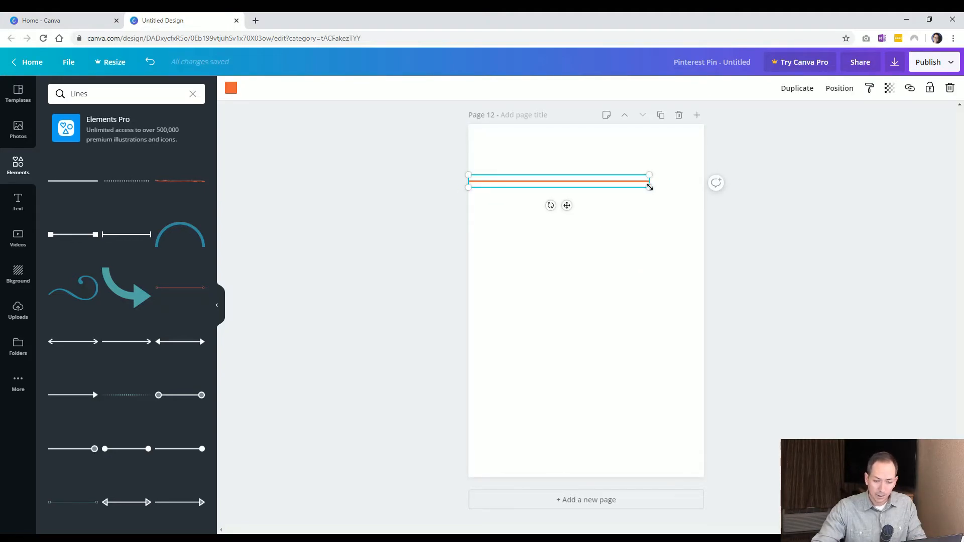
left_click_drag(650, 188, 631, 212)
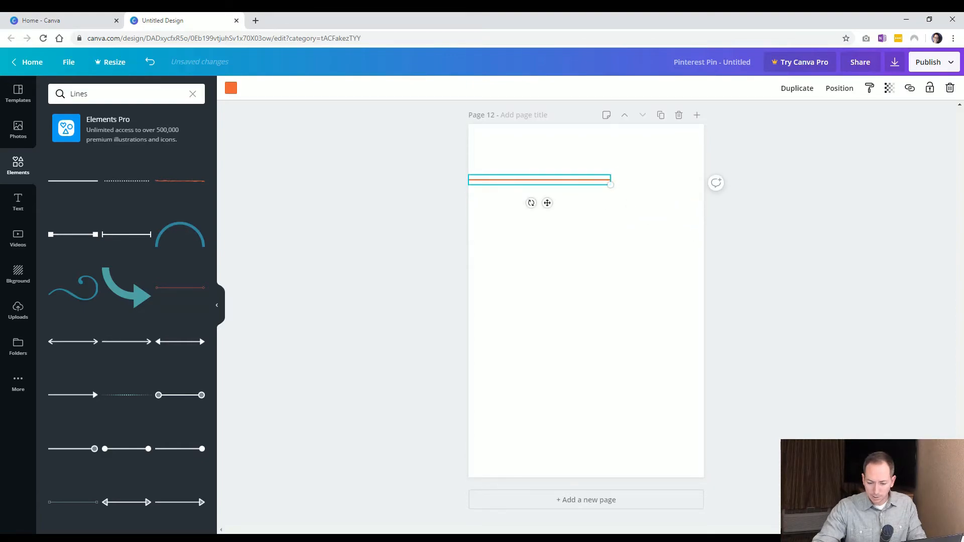
Stretch the orange line so it spans the full width of page 12 near its top
left_click(859, 525)
left_click(854, 316)
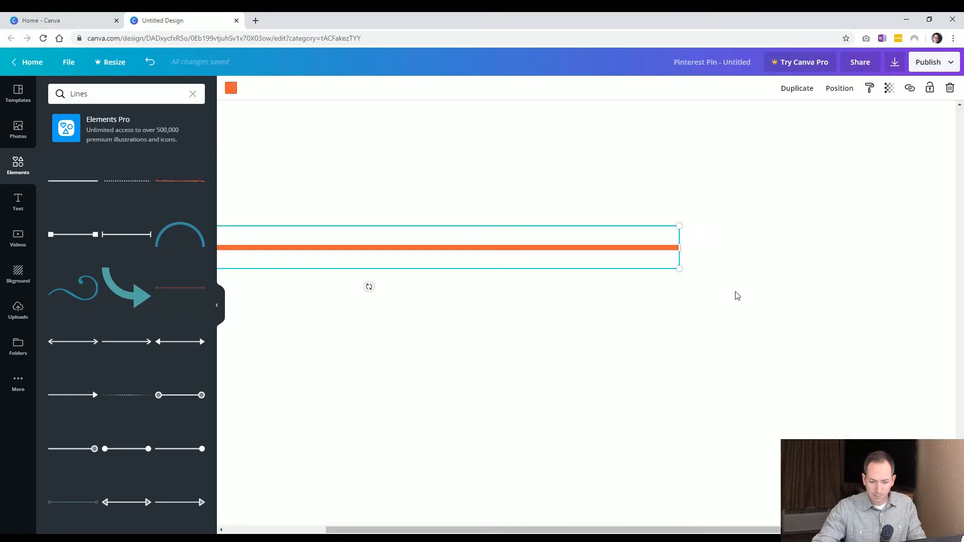
left_click(859, 524)
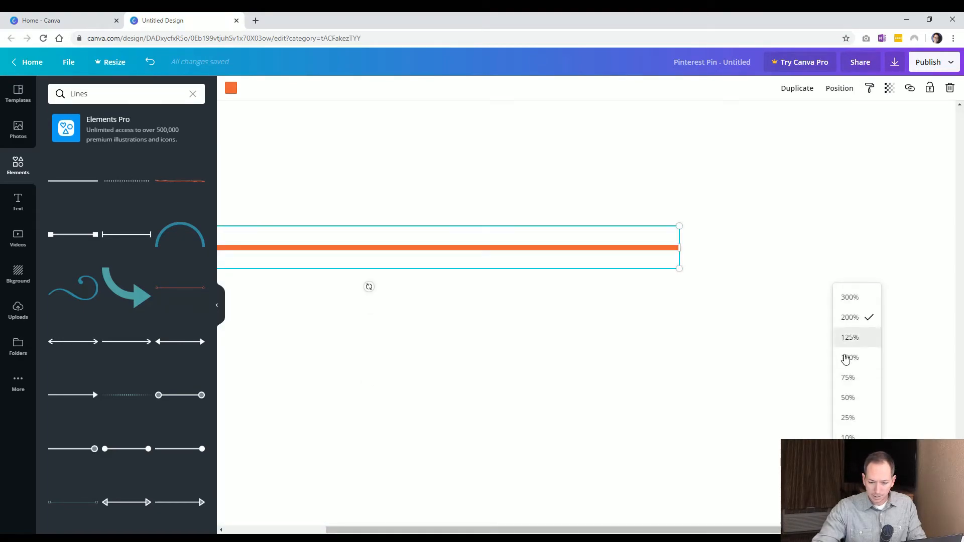
left_click(850, 466)
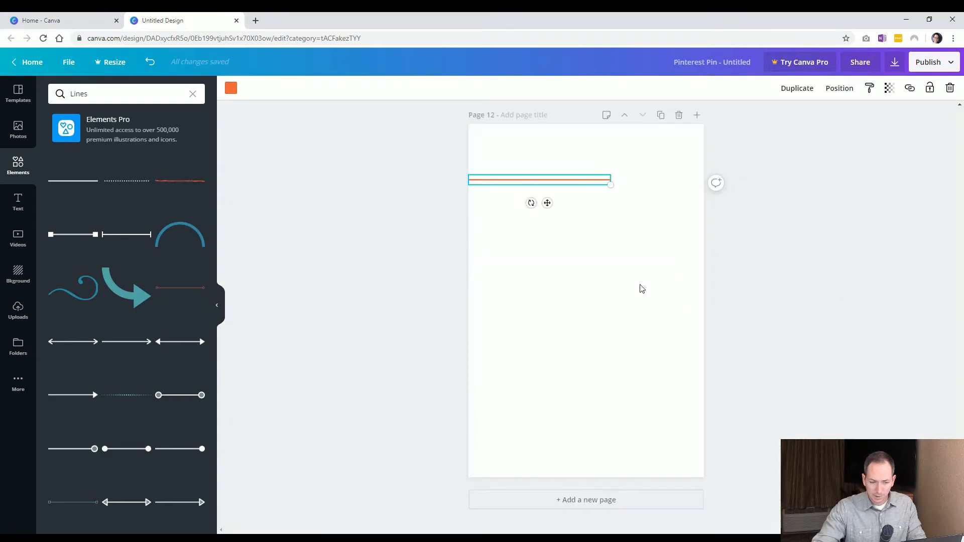
left_click(649, 300)
left_click(603, 184)
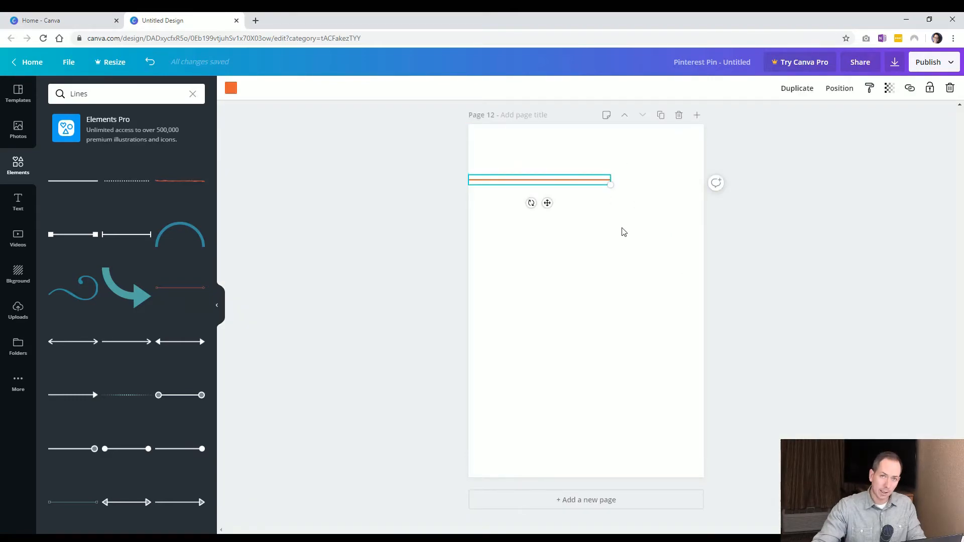
left_click(860, 525)
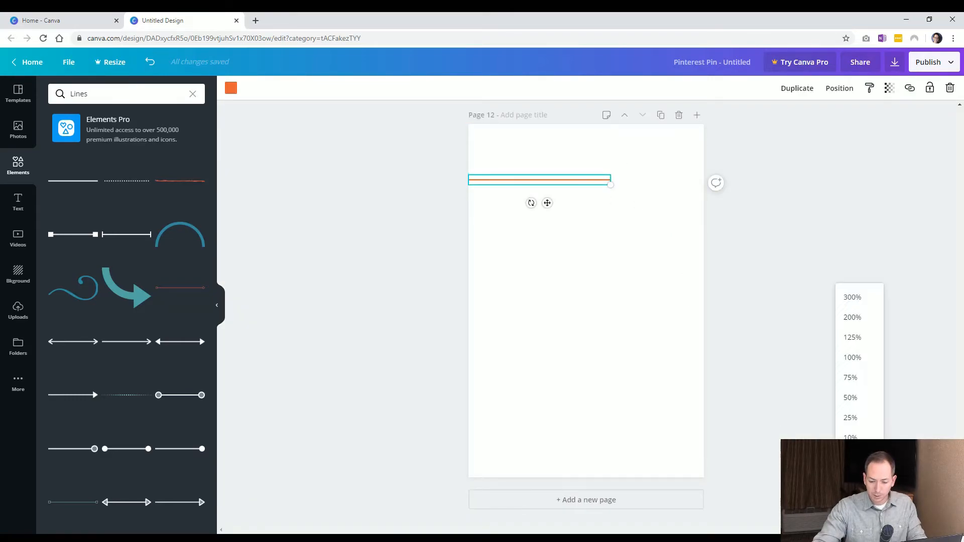
left_click(853, 317)
scroll(678, 366, "up", 4)
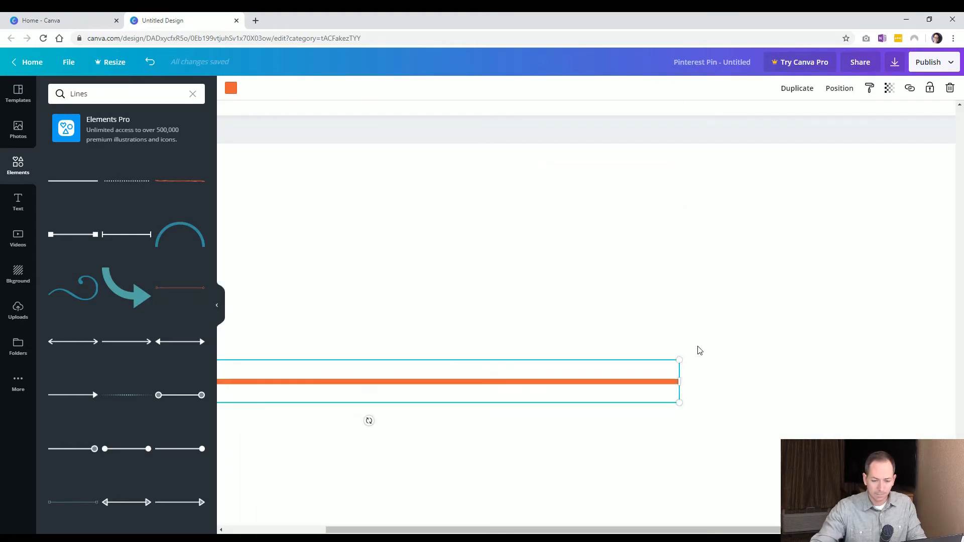
left_click_drag(680, 381, 449, 392)
left_click_drag(855, 370, 439, 412)
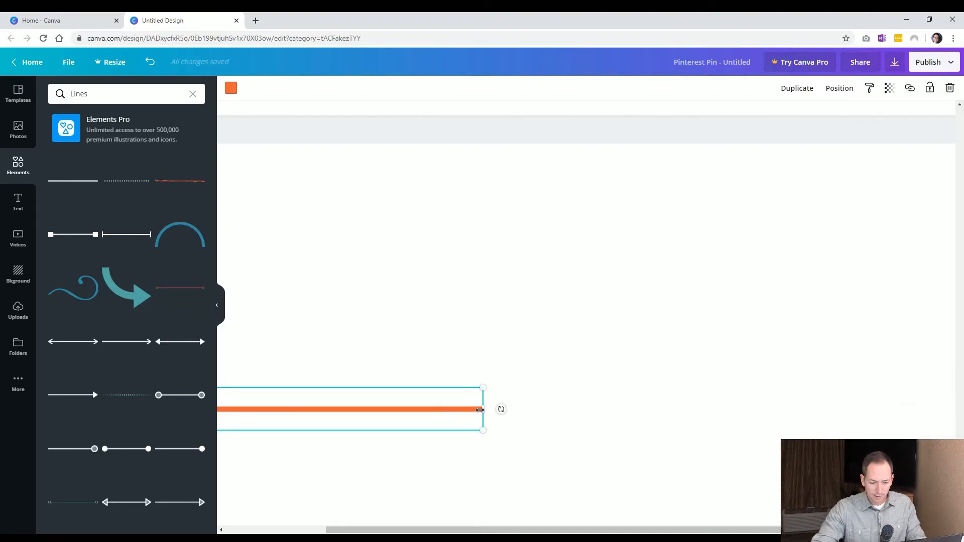
left_click_drag(806, 391, 872, 402)
left_click_drag(862, 409, 884, 404)
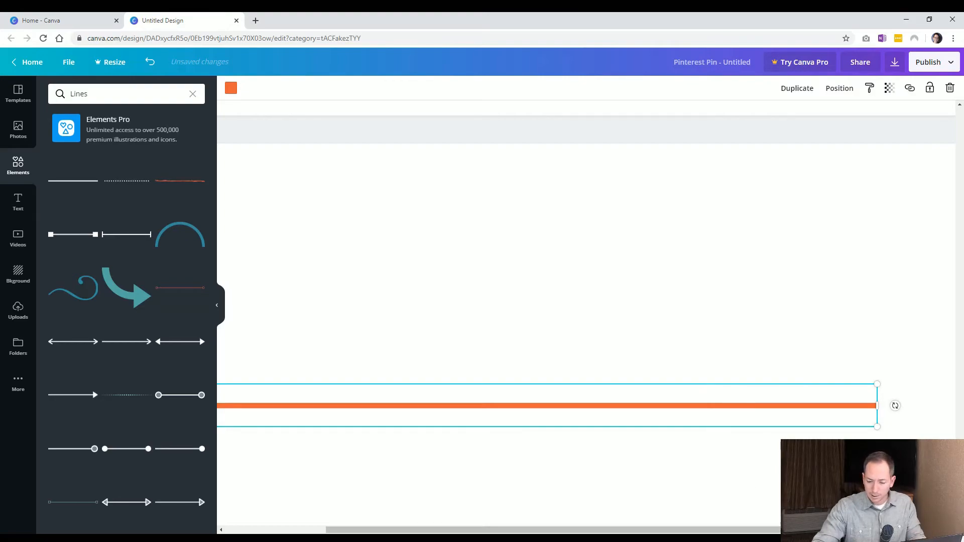
left_click(857, 513)
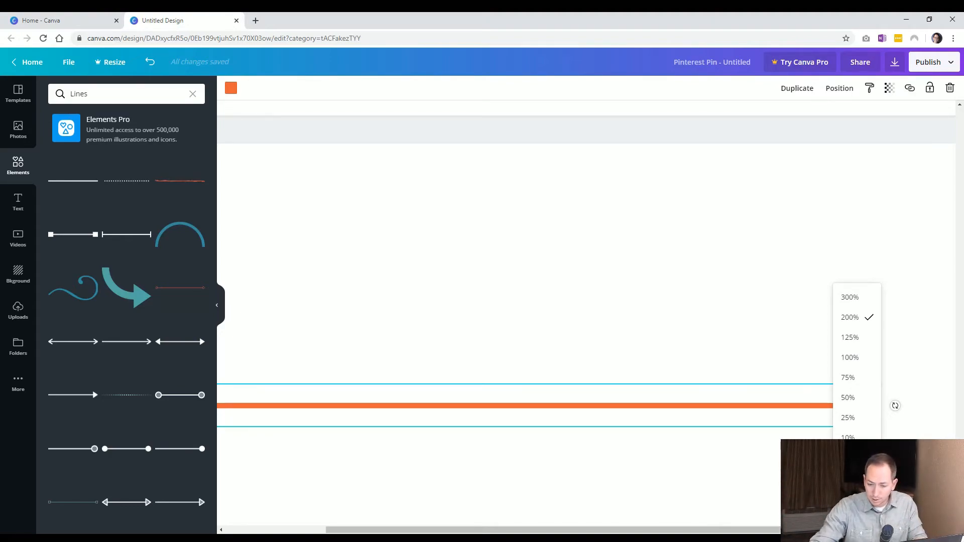
left_click(848, 458)
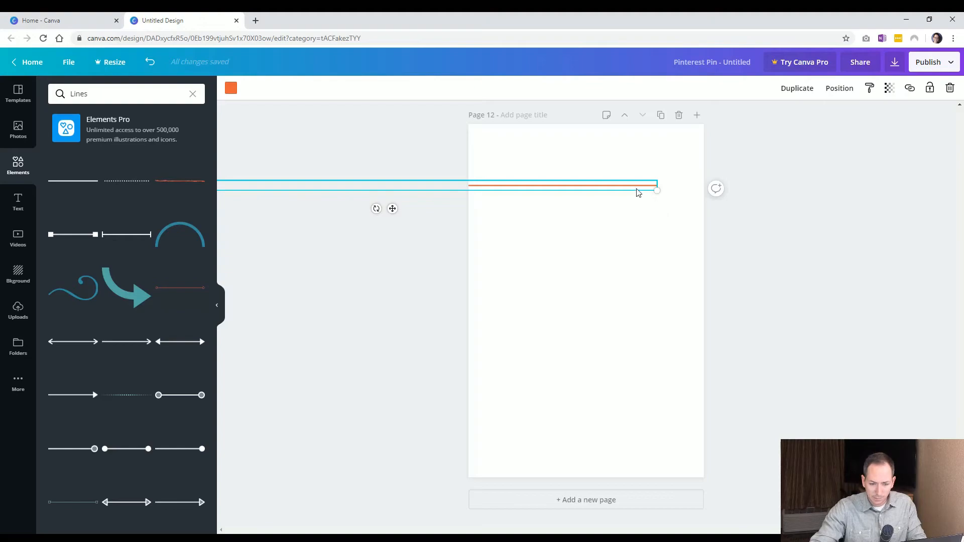
left_click_drag(657, 191, 596, 262)
left_click(739, 261)
left_click_drag(596, 211, 688, 179)
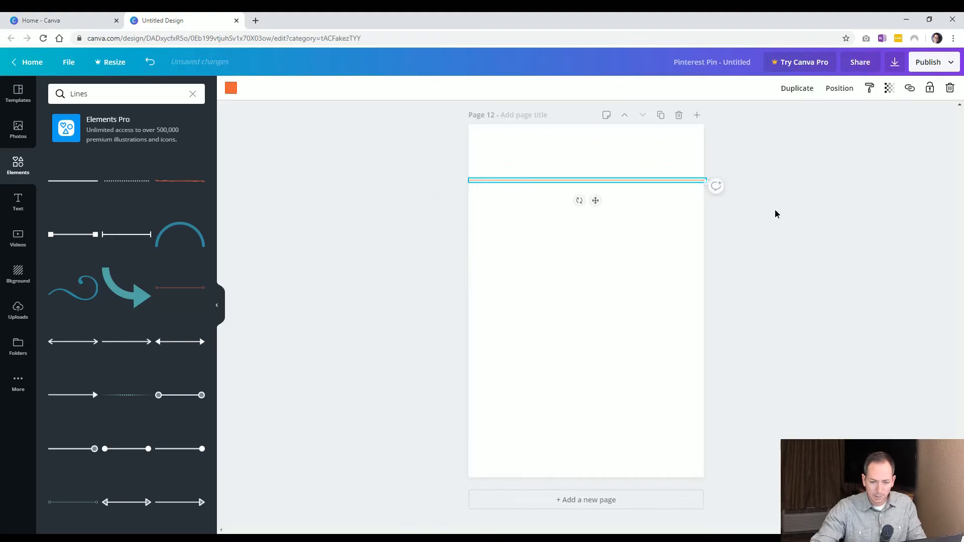
left_click(772, 224)
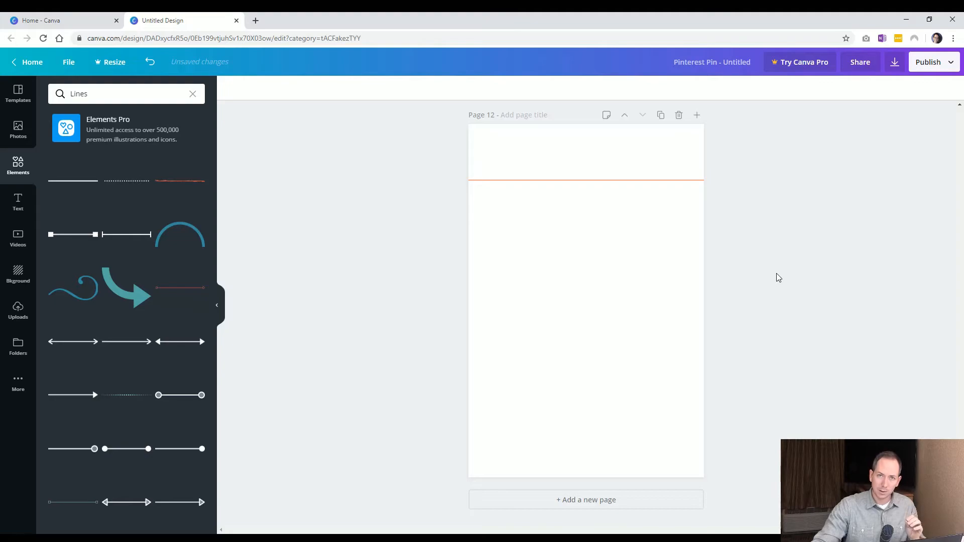
Add another plain line, colour it orange and move it near the top of page 12 above the first line
left_click(87, 186)
left_click(231, 90)
left_click(193, 213)
left_click(561, 305)
left_click_drag(561, 304, 563, 167)
left_click(802, 283)
left_click(802, 298)
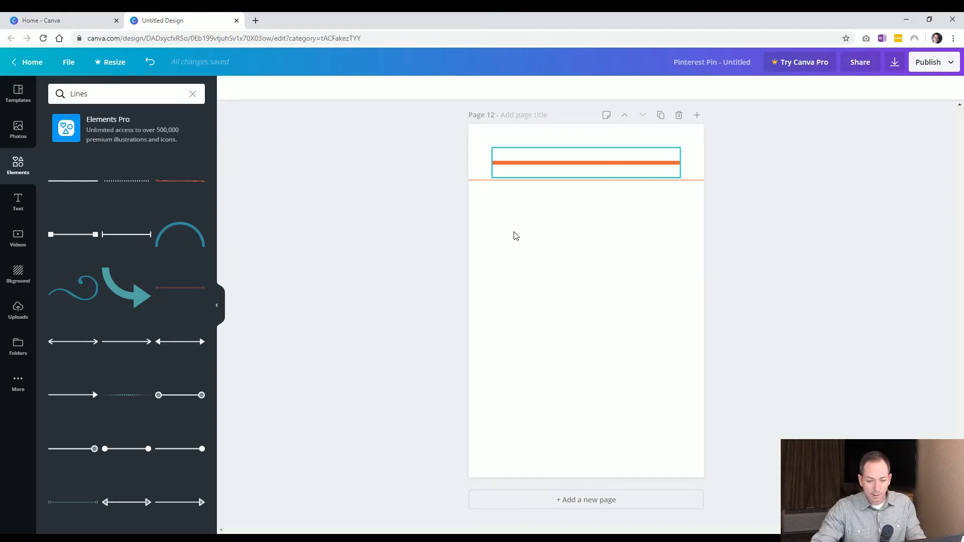
scroll(146, 301, "down", 4)
left_click(189, 206)
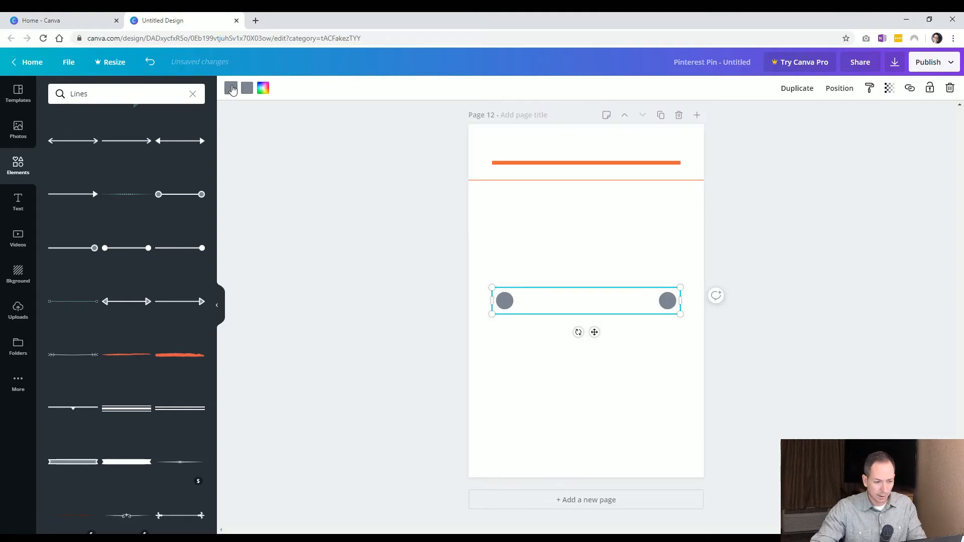
key("Delete")
Add an orange brush-stroke line and place it below the top lines on page 12
left_click(167, 354)
left_click_drag(551, 296, 549, 241)
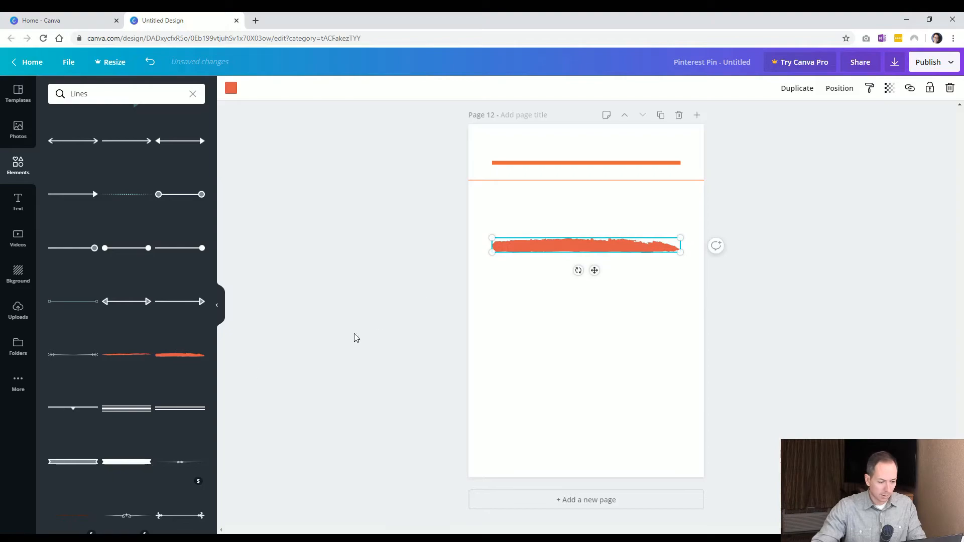
Add a dotted line, colour it light grey and stretch it wider on page 12
scroll(153, 376, "up", 3)
scroll(153, 376, "up", 1)
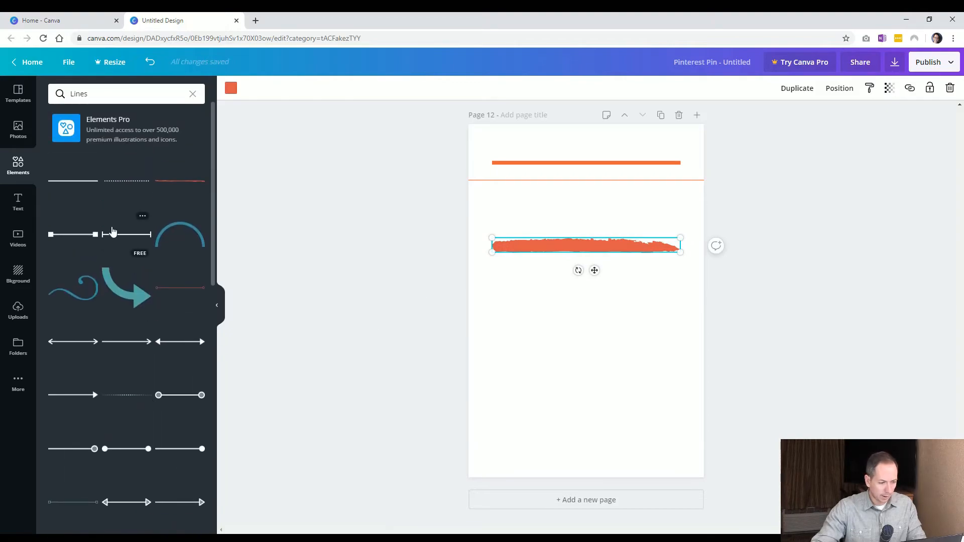
left_click(126, 181)
left_click(230, 88)
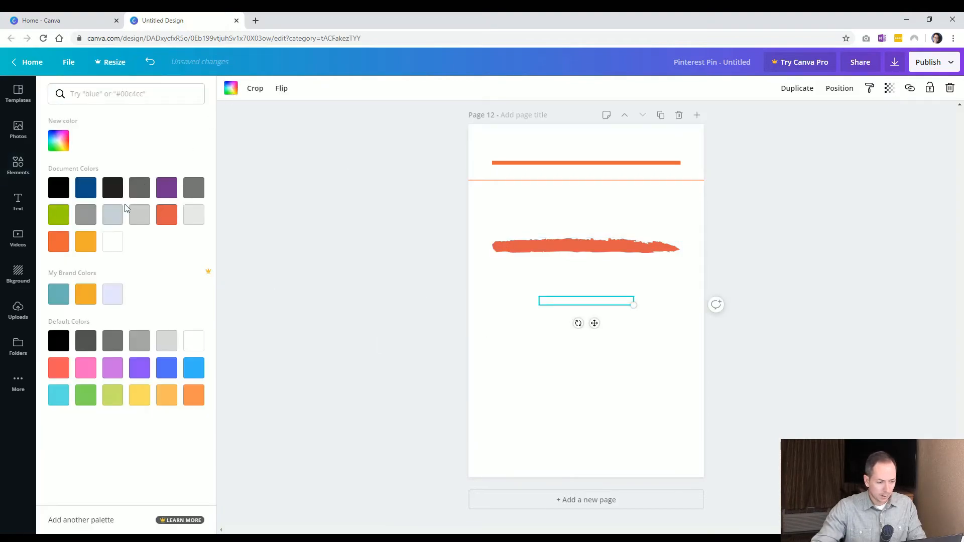
left_click(112, 216)
key("Escape")
left_click_drag(577, 305, 714, 368)
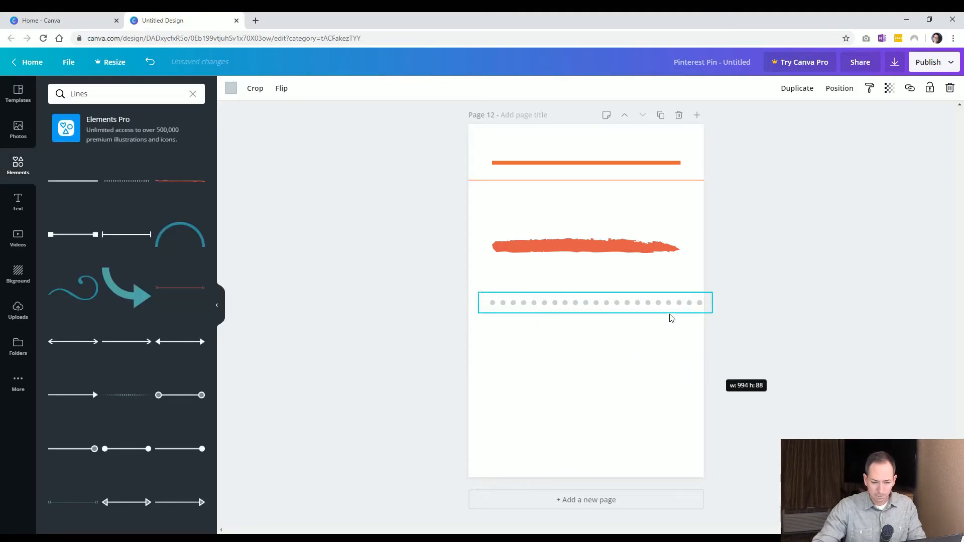
Shrink the dotted line and place it at the left edge of page 12 around its middle
left_click_drag(618, 302, 563, 300)
left_click_drag(657, 310, 555, 301)
left_click(601, 346)
left_click_drag(615, 310, 684, 359)
left_click_drag(651, 307, 669, 346)
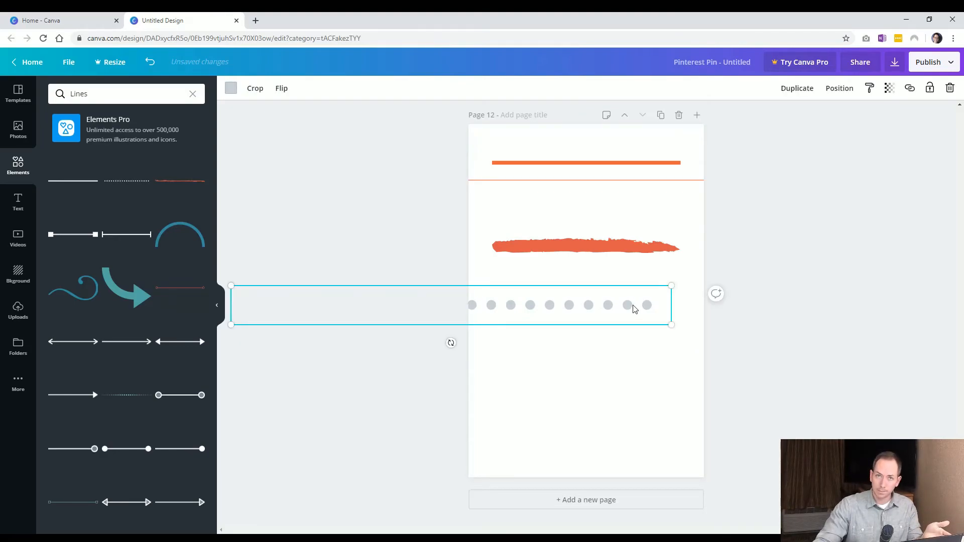
left_click_drag(669, 325, 538, 371)
left_click(538, 358)
left_click(502, 329)
left_click_drag(502, 329, 549, 337)
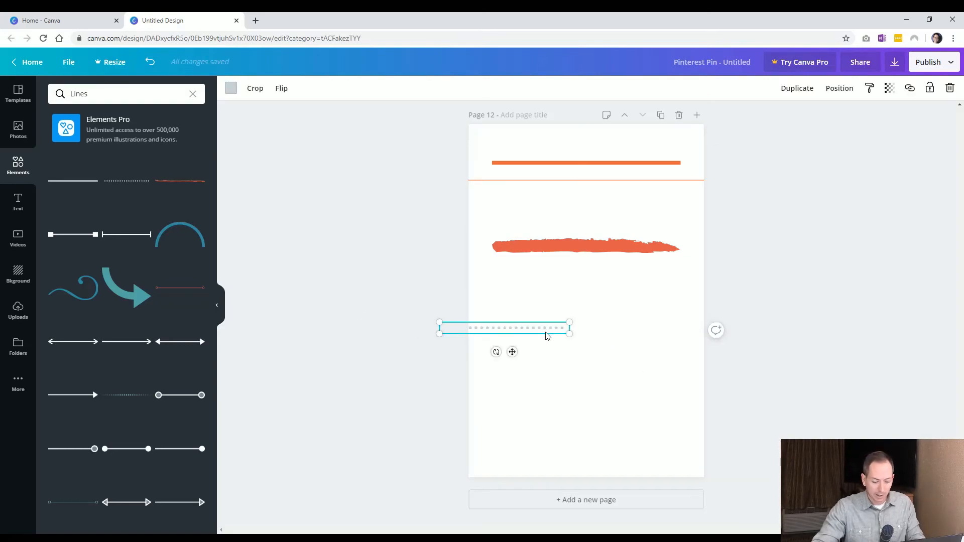
Duplicate the dotted line and align the copy beside it so together they span the full page width
key("ctrl+d")
mouse_move(649, 342)
left_mouse_down()
mouse_move(655, 333)
mouse_move(645, 333)
left_mouse_up()
left_click(582, 350)
left_click(583, 333)
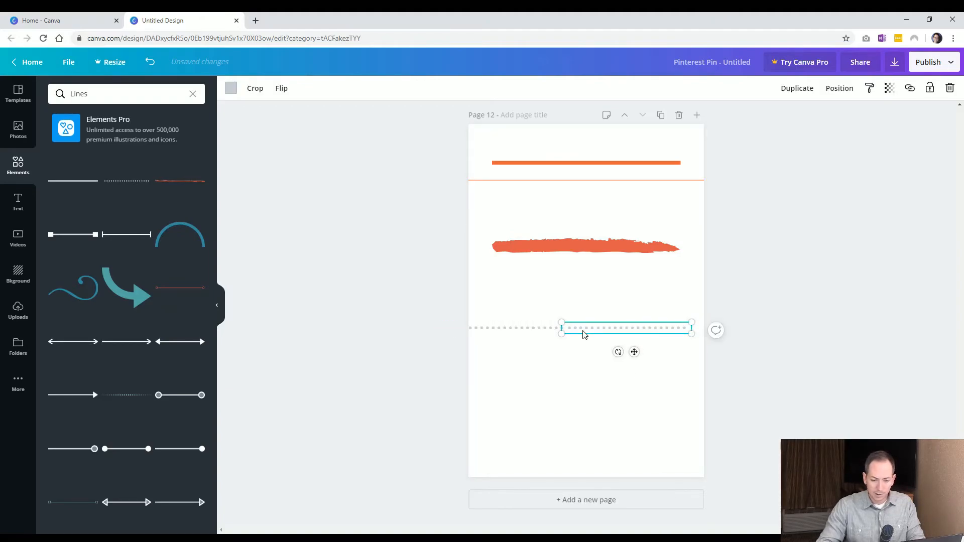
left_click(600, 369)
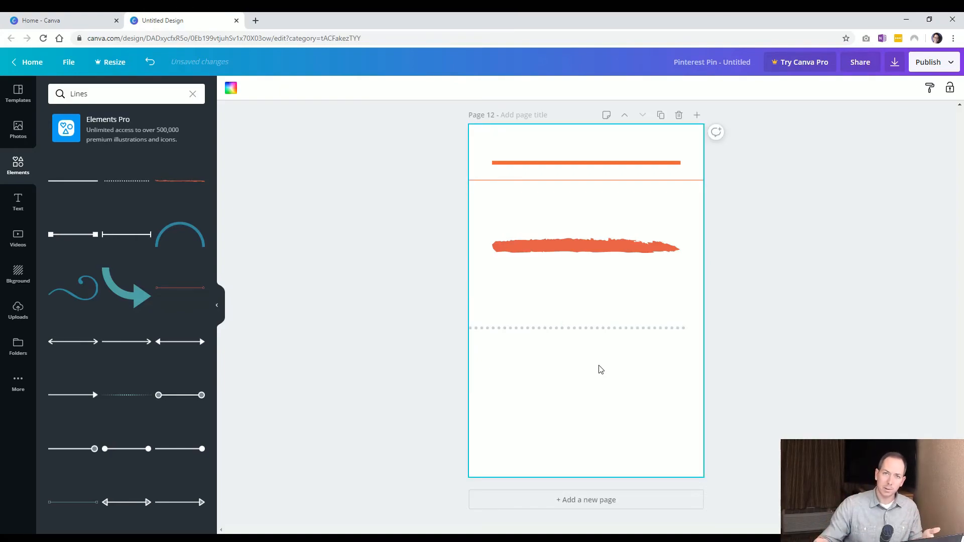
left_click(538, 329)
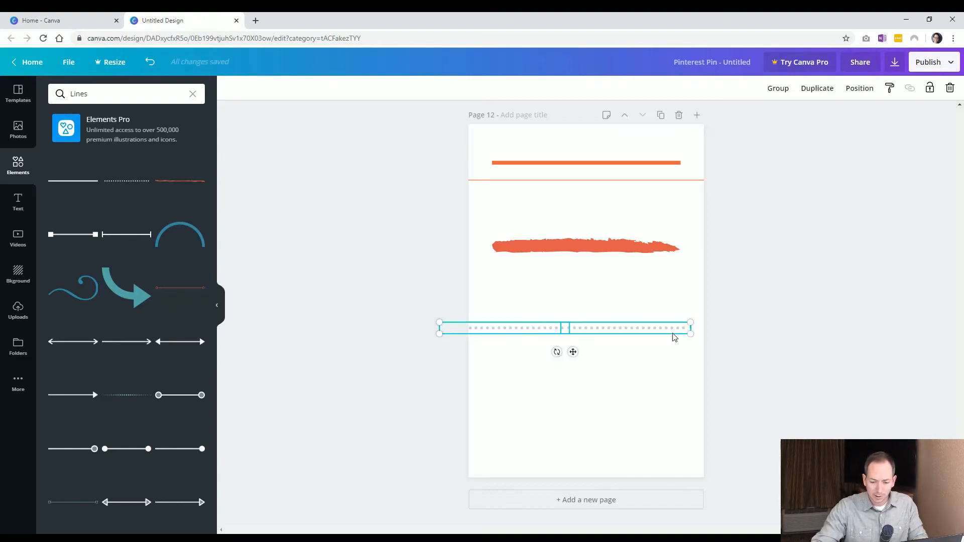
left_click_drag(672, 333, 694, 328)
left_click(799, 436)
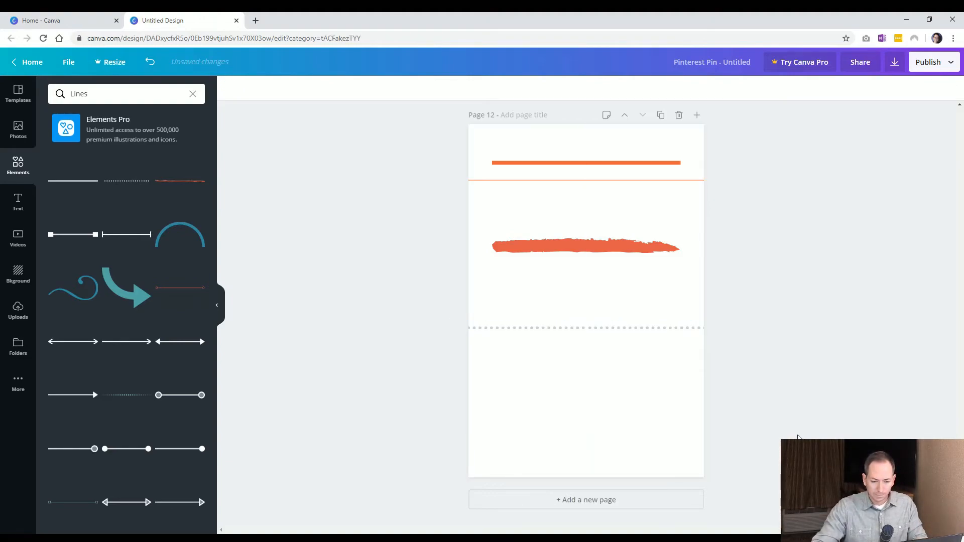
Browse the lines collection for other line styles, then clear the search
scroll(125, 282, "down", 2)
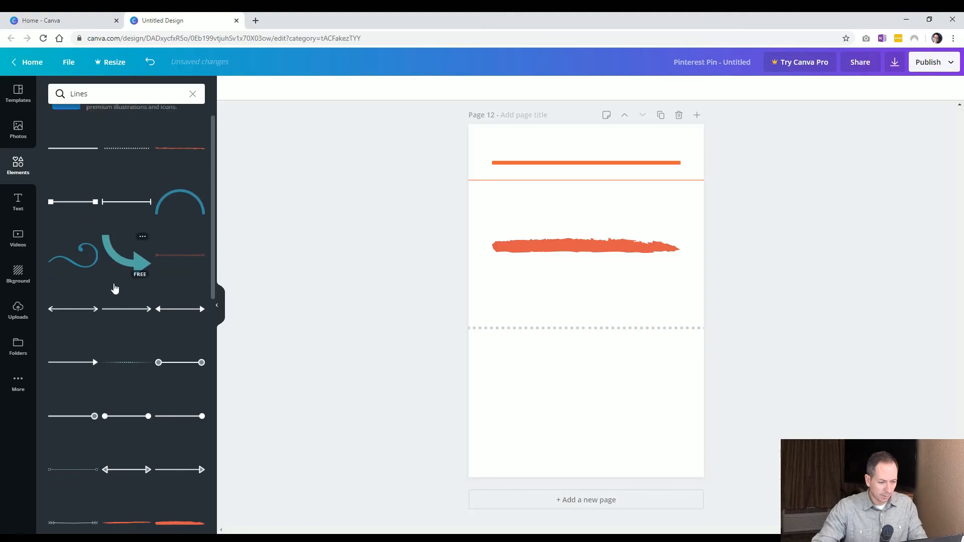
scroll(139, 309, "down", 3)
scroll(139, 310, "down", 8)
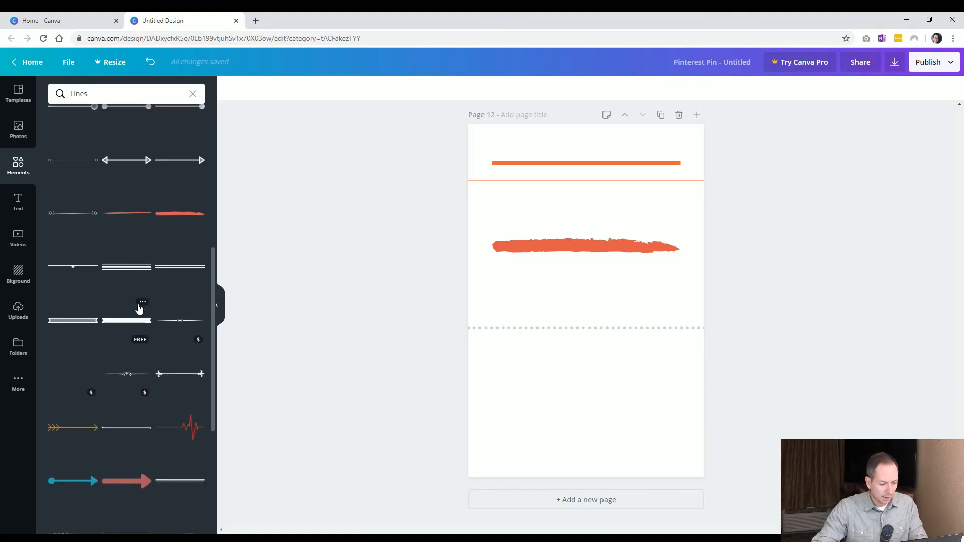
scroll(139, 309, "up", 5)
scroll(139, 306, "up", 5)
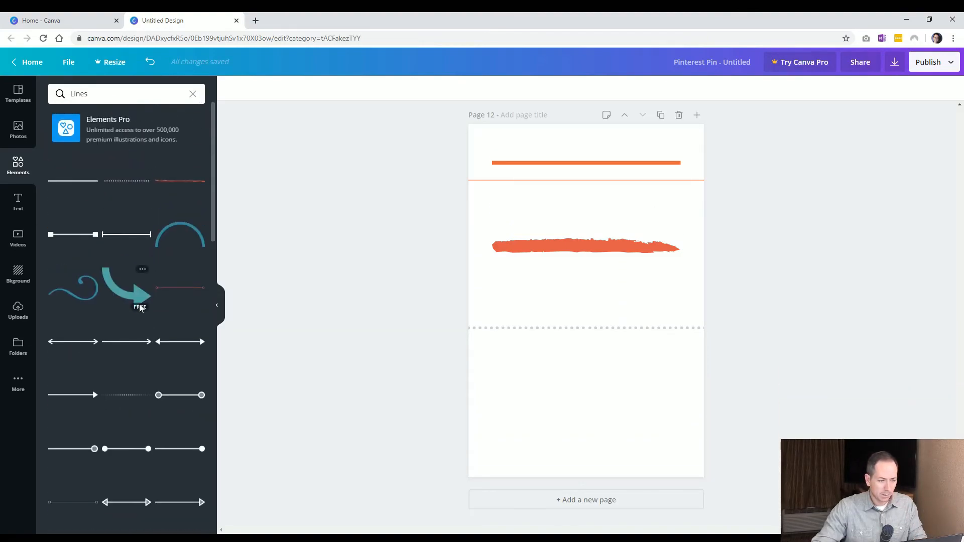
left_click(192, 94)
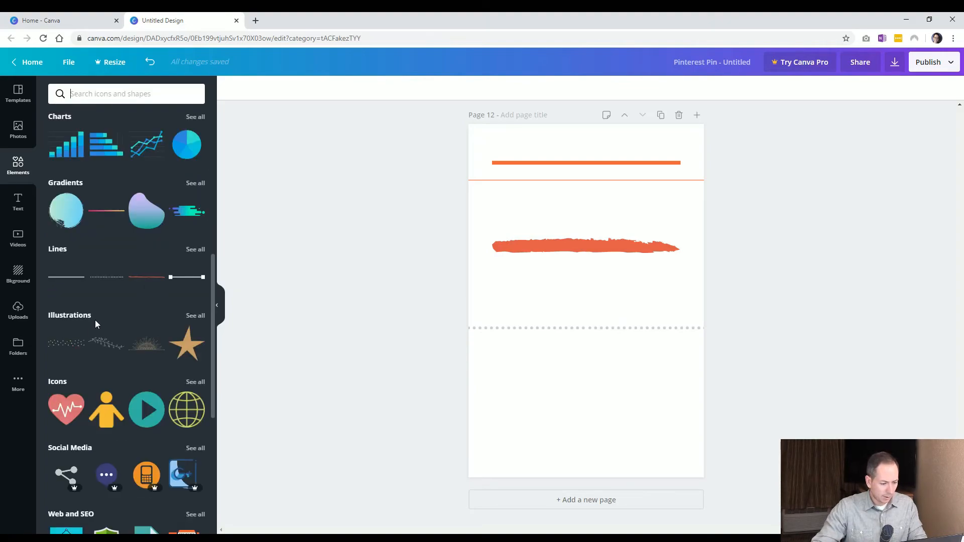
Add page 13, insert the pug illustration, and enlarge it slightly in the page's middle
scroll(96, 317, "down", 4)
scroll(97, 296, "up", 3)
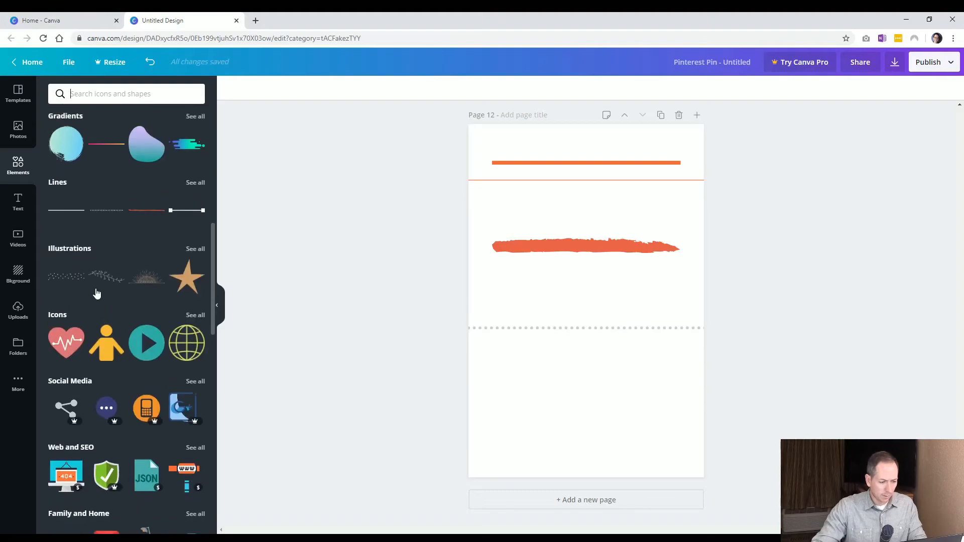
left_click(194, 249)
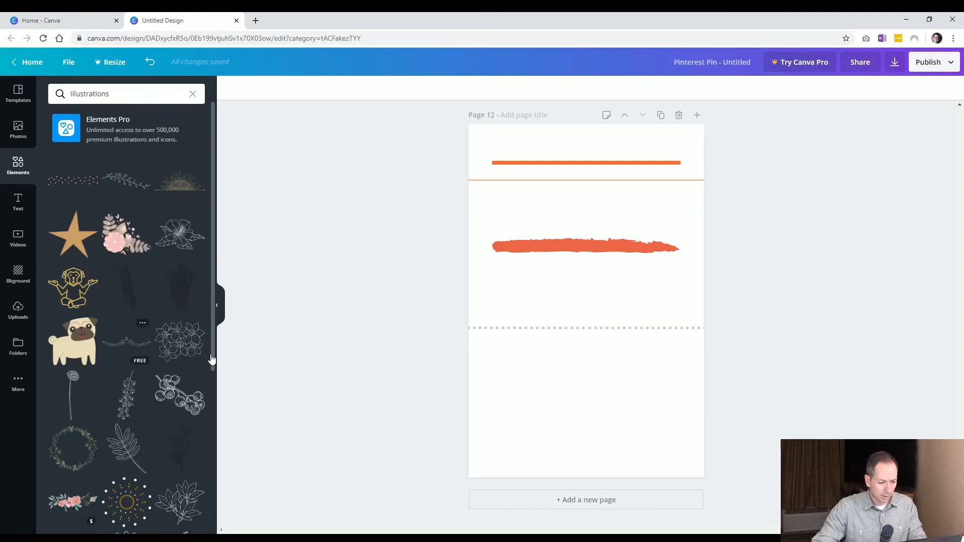
left_click(573, 500)
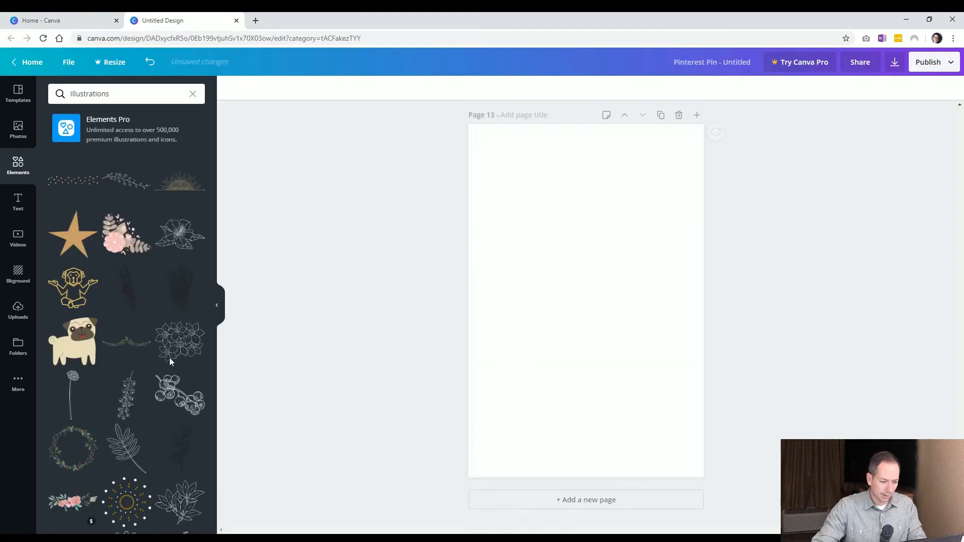
left_click(72, 345)
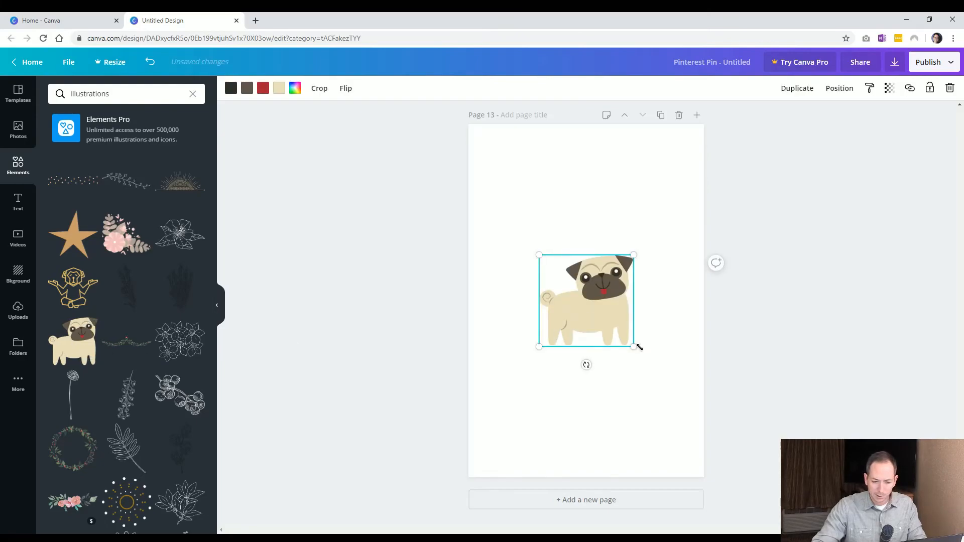
left_click_drag(636, 352, 658, 372)
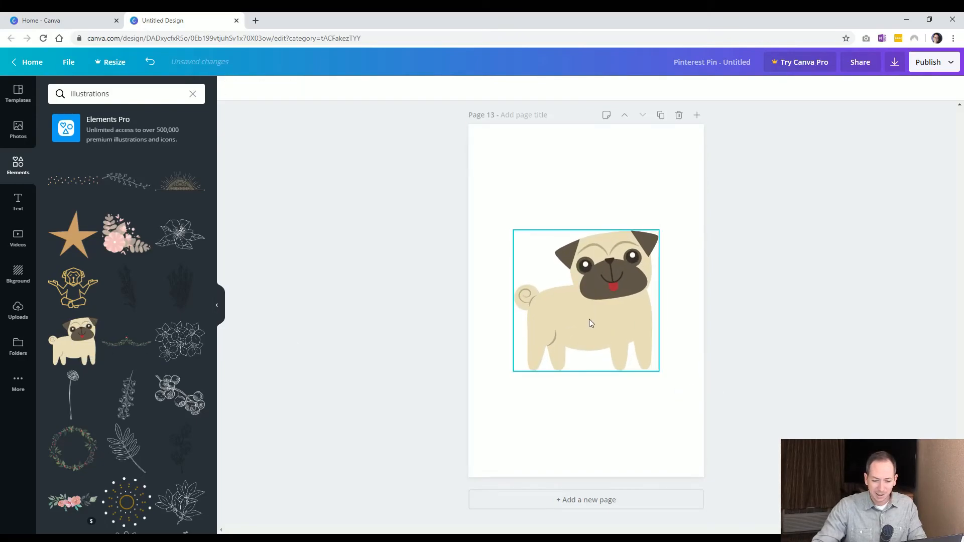
left_click_drag(588, 321, 591, 342)
left_click(289, 302)
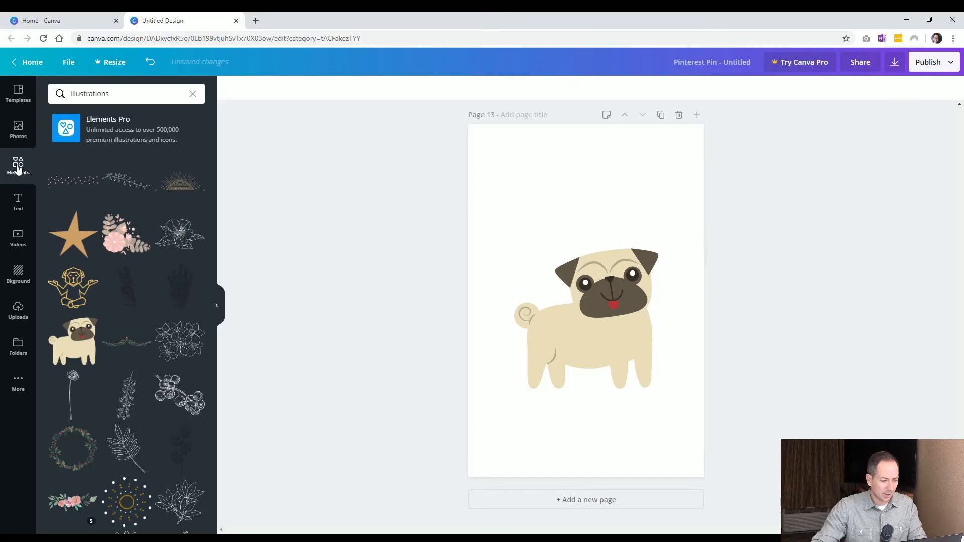
Add a plain line under the pug, stretch it across page 13's full width and colour it dark grey
left_click(18, 166)
left_click(56, 210)
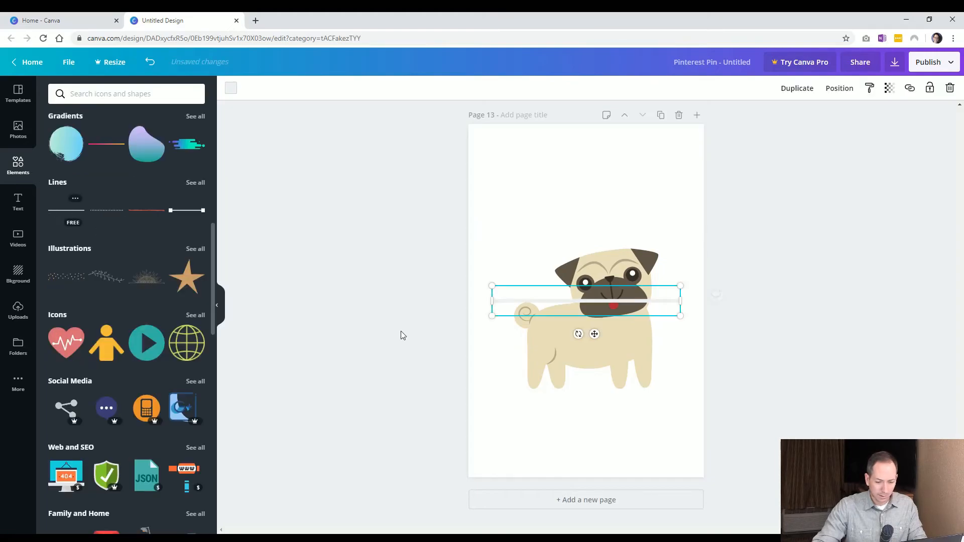
left_click_drag(517, 301, 497, 397)
left_click_drag(659, 405, 741, 418)
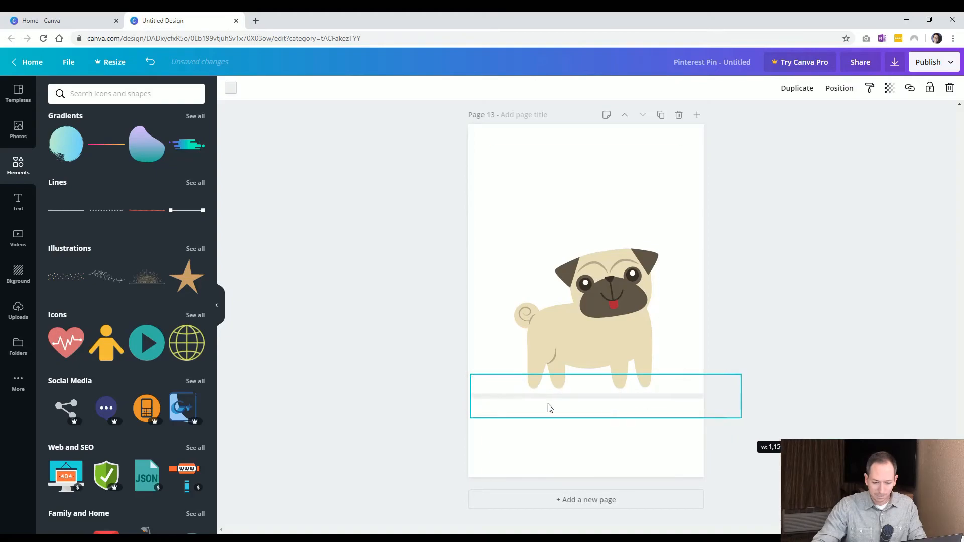
left_click_drag(472, 400, 477, 379)
left_click(461, 394)
left_click(461, 395)
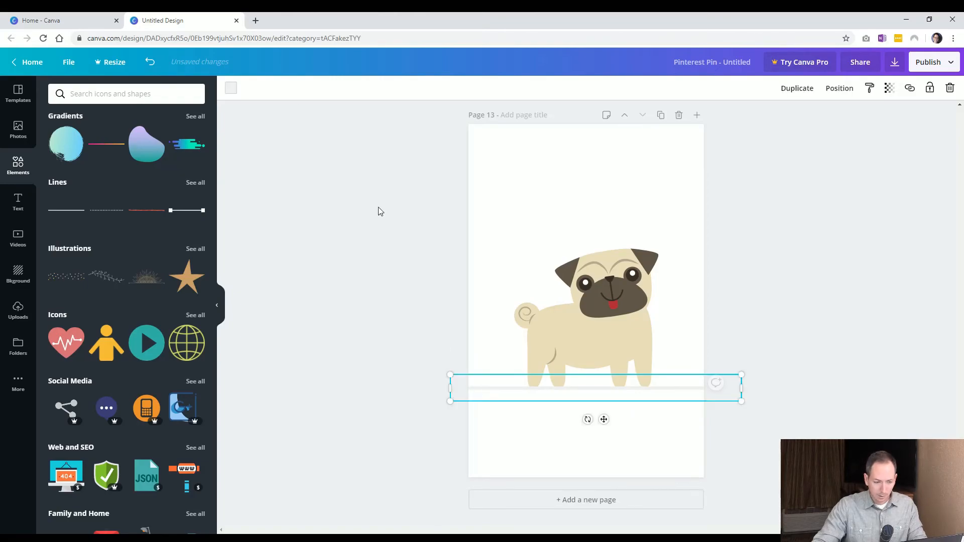
left_click(231, 91)
left_click(139, 186)
left_click(310, 373)
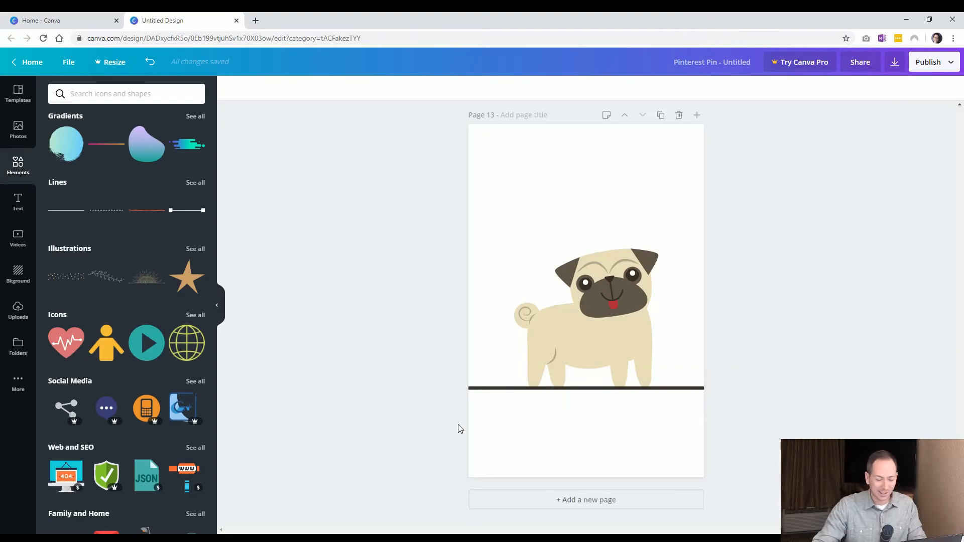
Add the meditating monkey illustration to page 13's upper left corner and colour it lime green
left_click(195, 249)
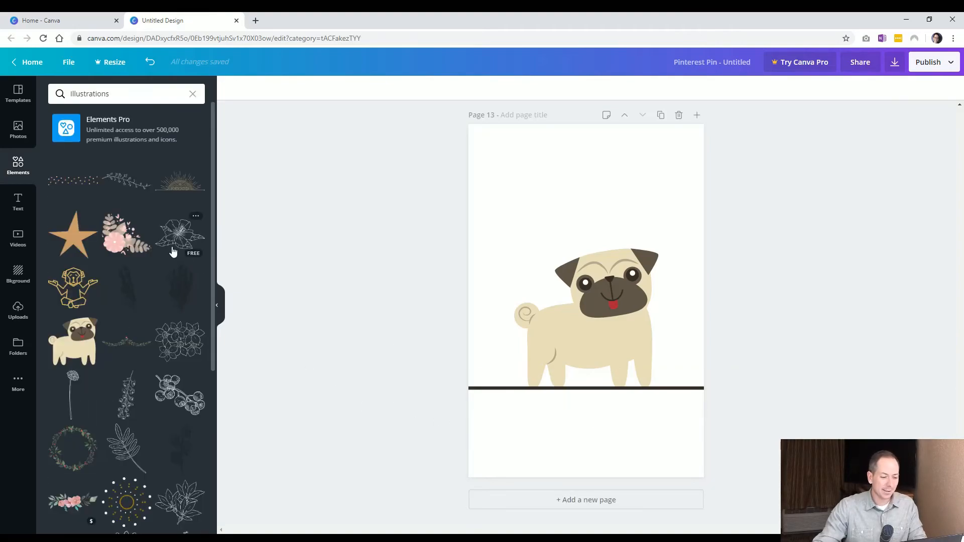
scroll(99, 306, "down", 3)
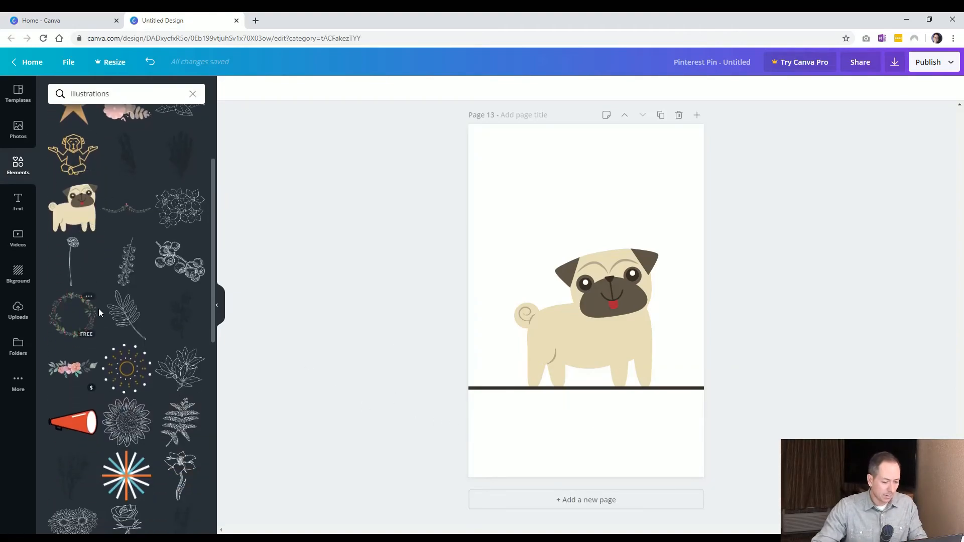
scroll(102, 308, "up", 1)
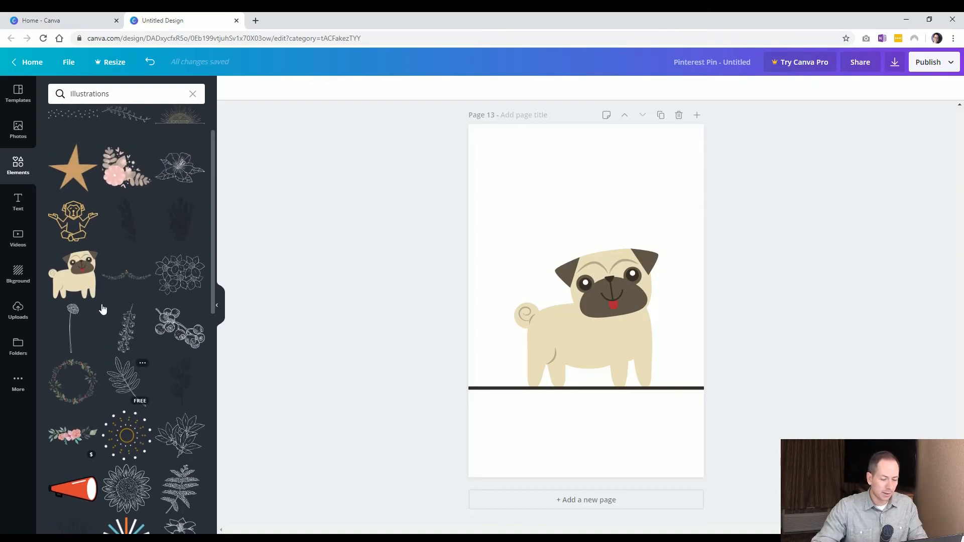
scroll(96, 254, "up", 1)
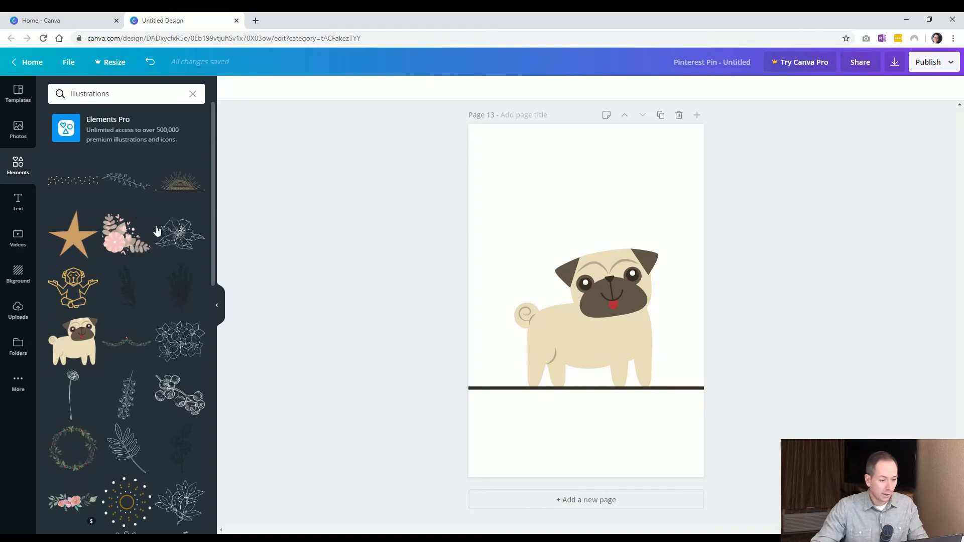
left_click_drag(74, 286, 565, 220)
left_click(231, 89)
left_click(112, 215)
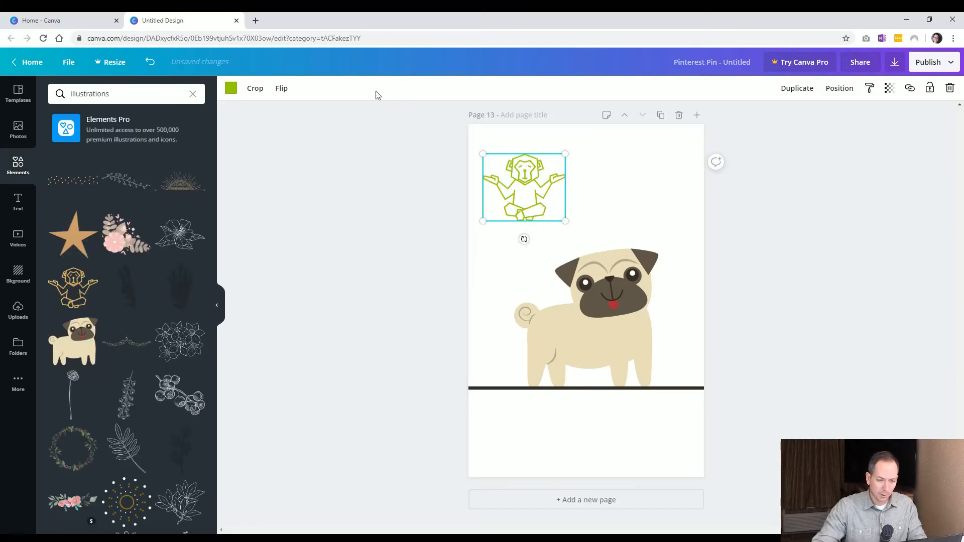
Try recolouring the pug's fur to dark charcoal, then undo the recolour
left_click(598, 307)
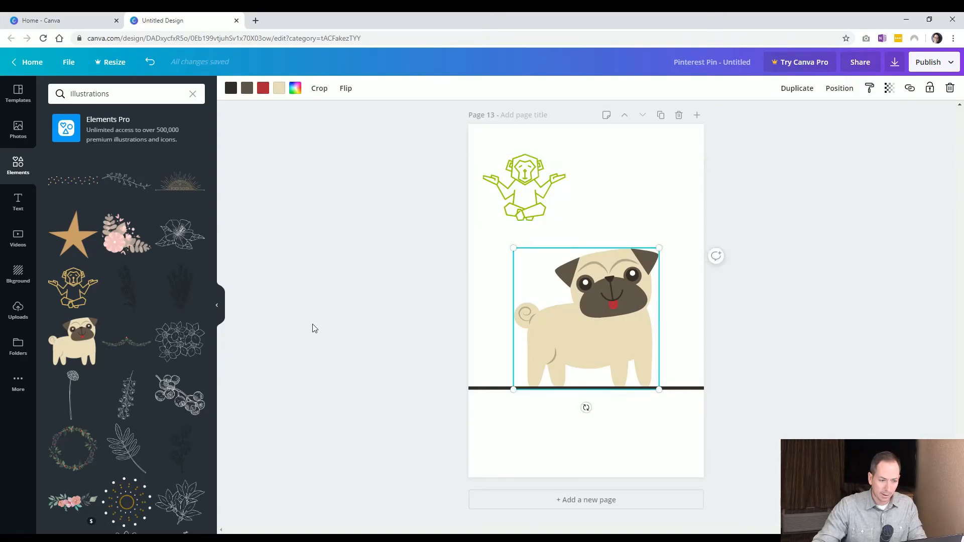
left_click(279, 89)
left_click(143, 191)
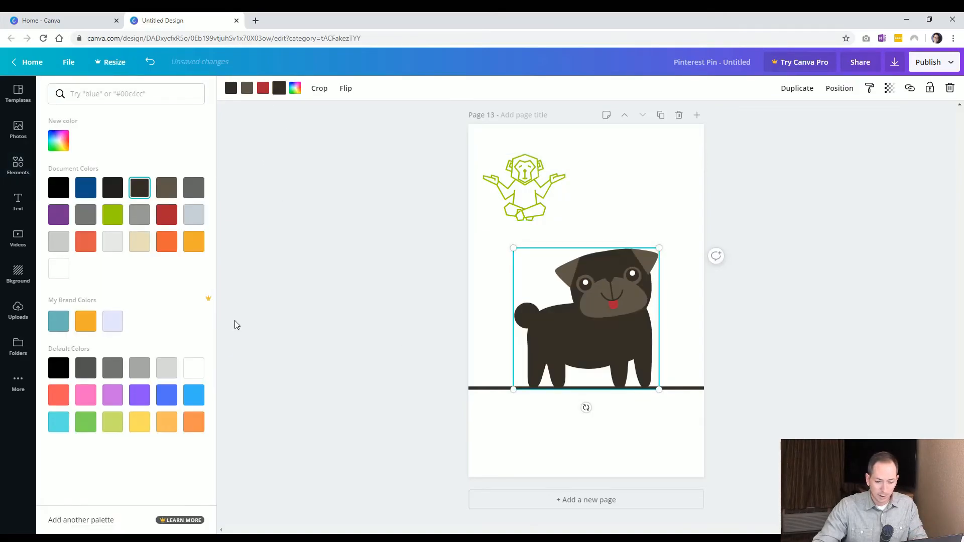
left_click(339, 310)
left_click(339, 310)
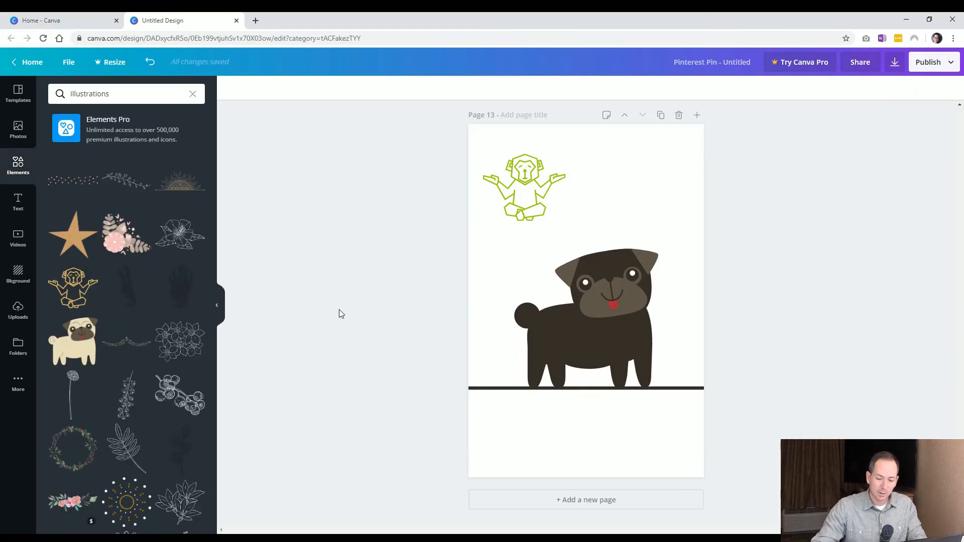
key("ctrl+z")
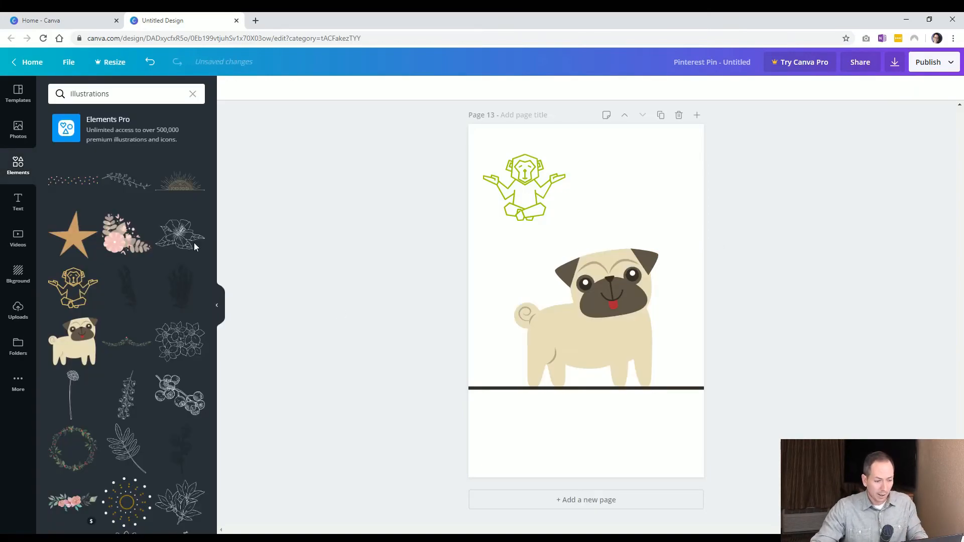
Browse further through the illustration results, then clear the search and scroll through the element categories
scroll(143, 244, "down", 5)
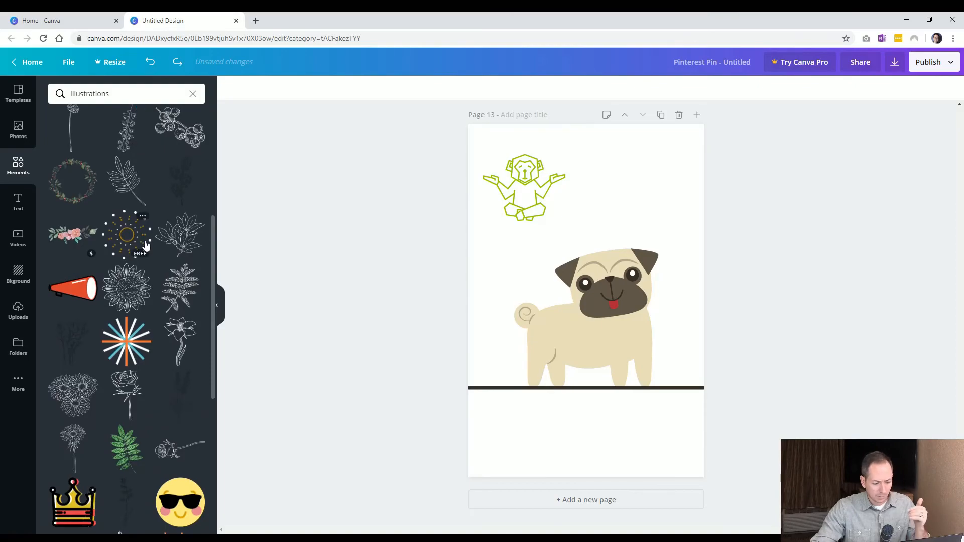
scroll(147, 244, "down", 1)
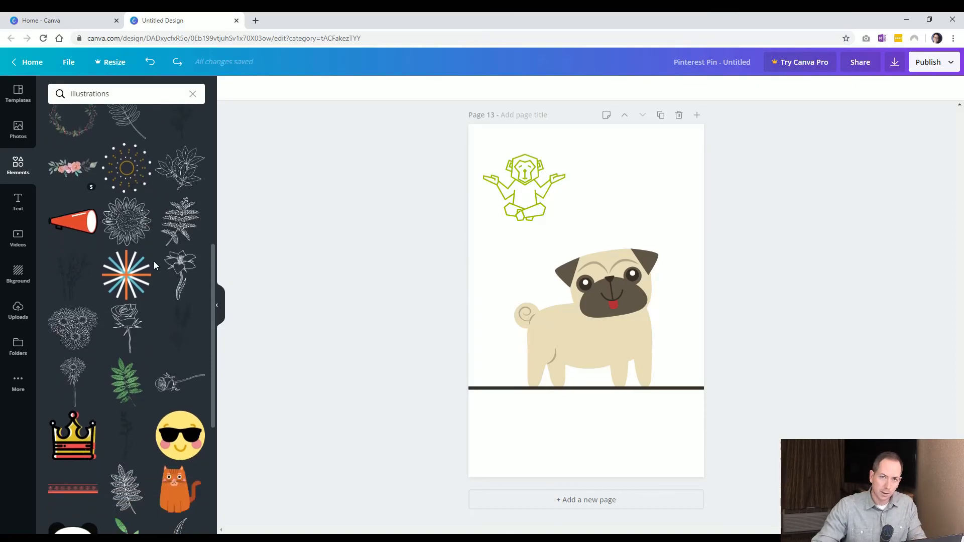
left_click(193, 96)
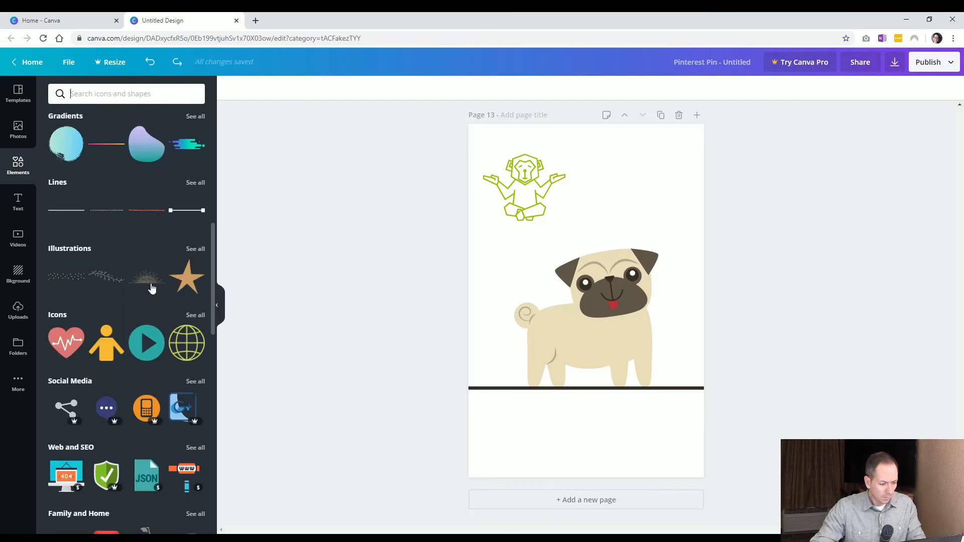
scroll(145, 288, "down", 3)
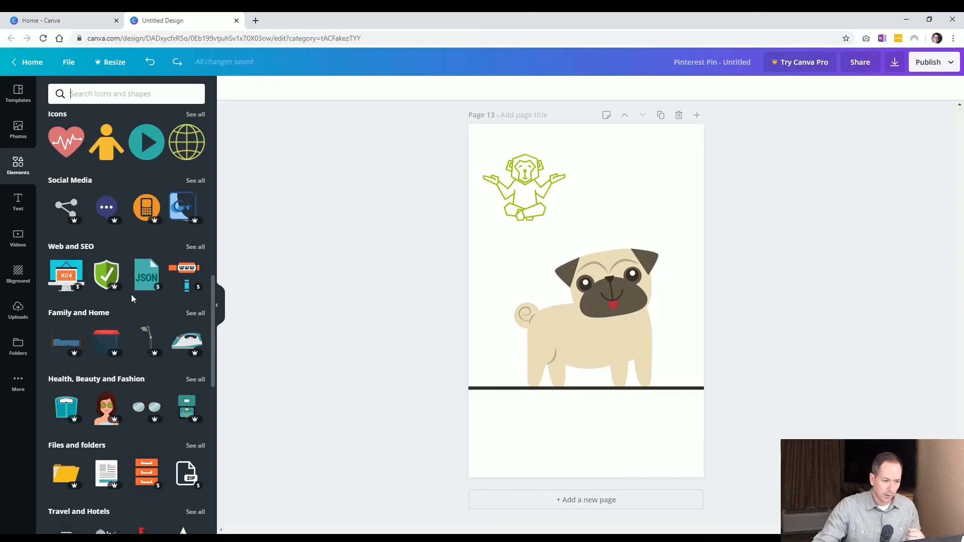
scroll(130, 307, "up", 5)
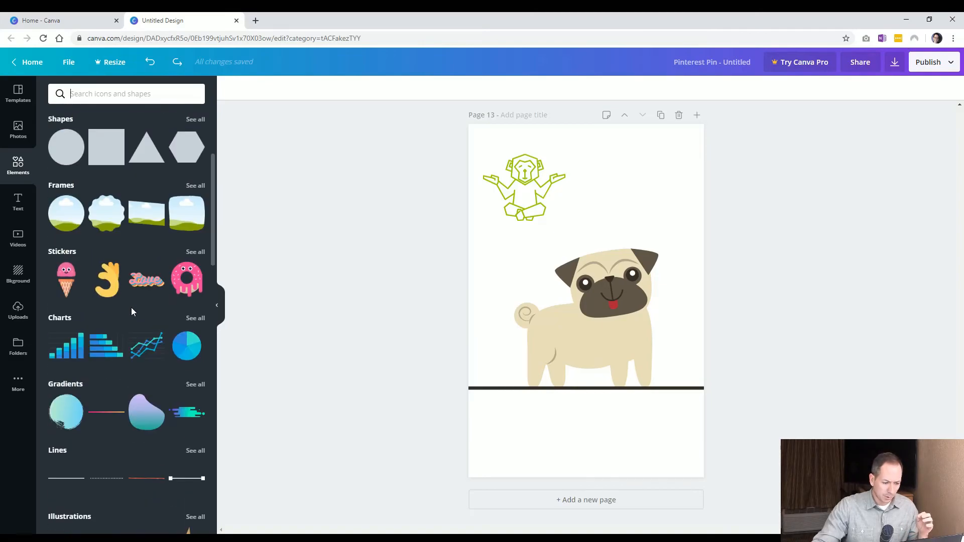
Search the elements library for pug and add a new blank page 14 to the design
left_click(122, 93)
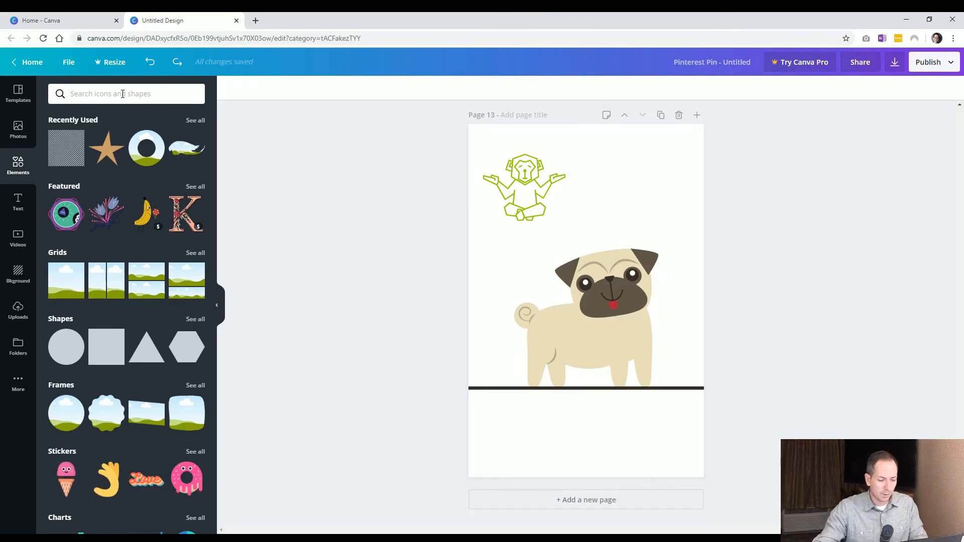
type("pug")
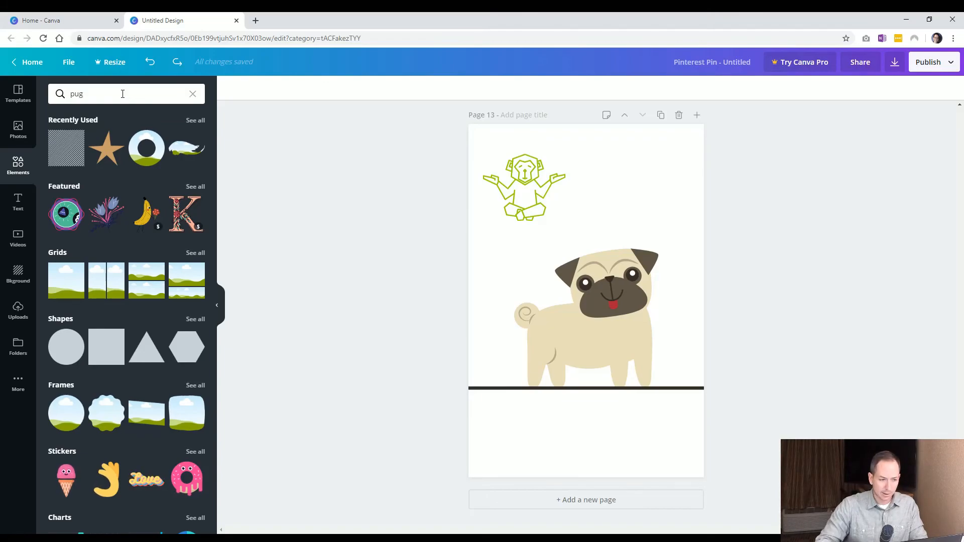
key("Return")
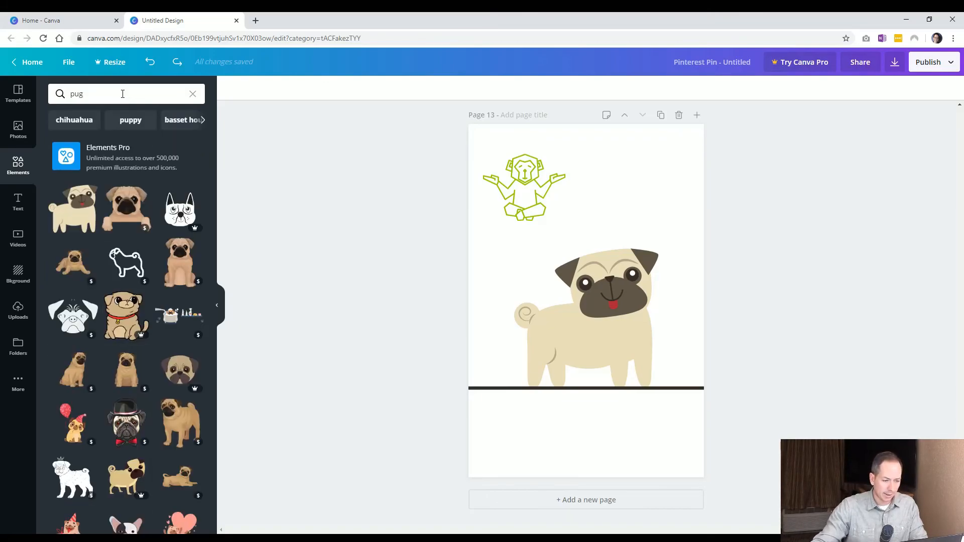
left_click(580, 501)
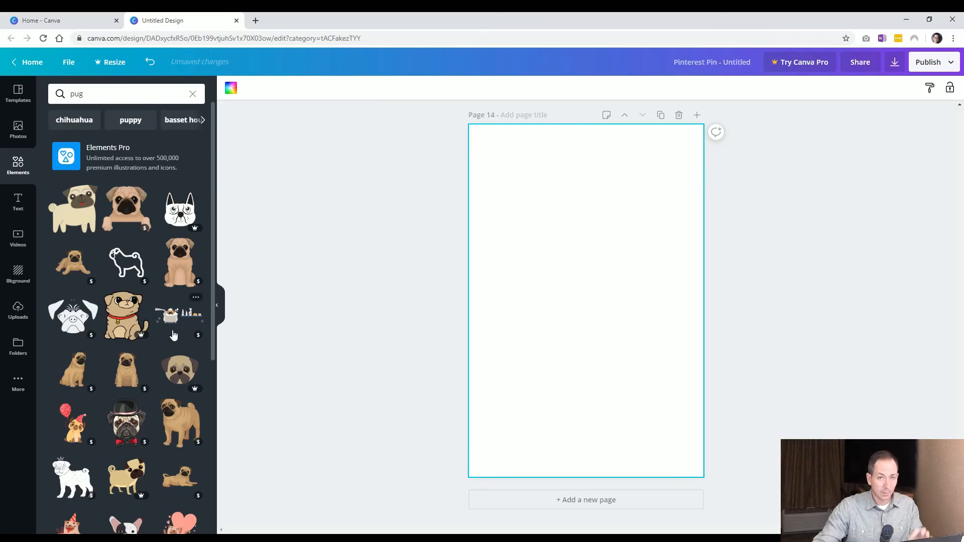
mouse_move(146, 229)
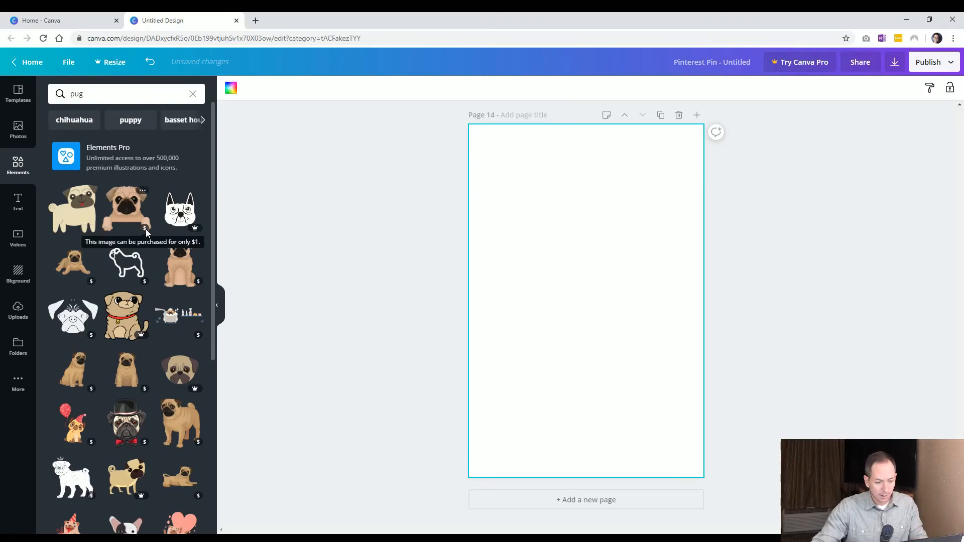
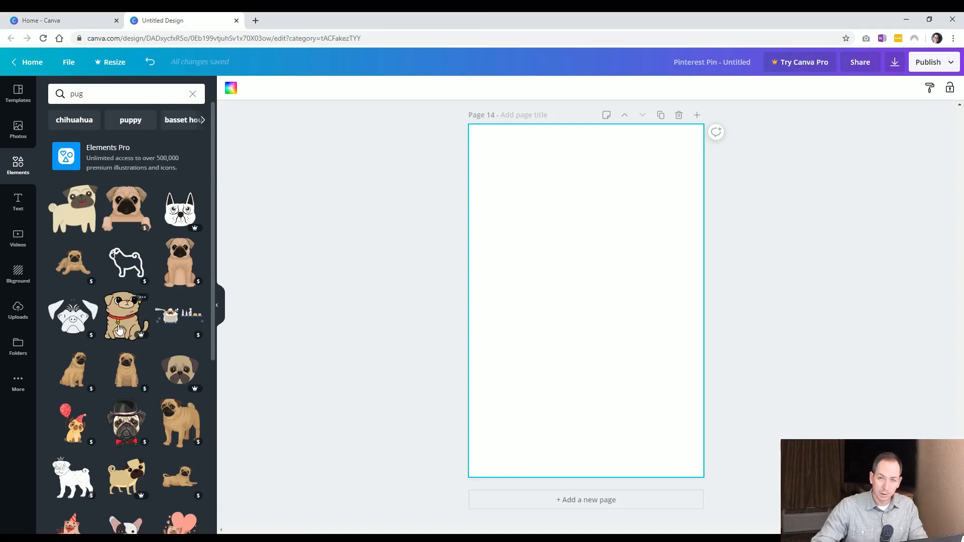
Search the elements library for sun and scroll through the results
left_click_drag(91, 97, 31, 101)
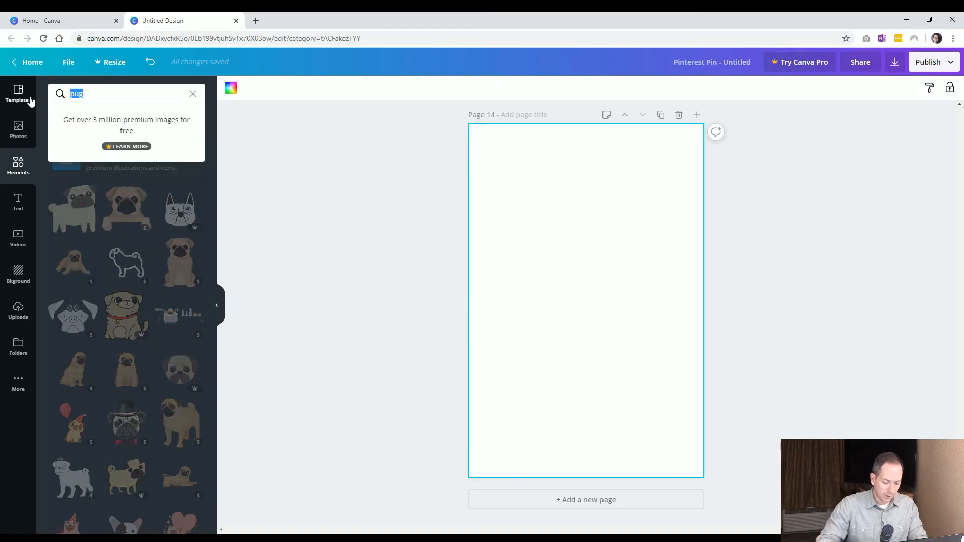
type("sun")
key("Return")
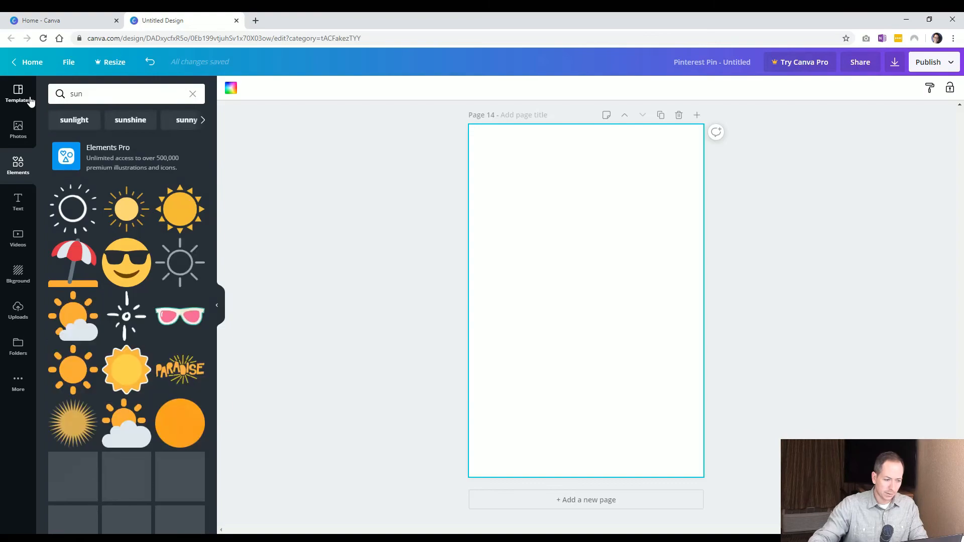
scroll(133, 243, "down", 3)
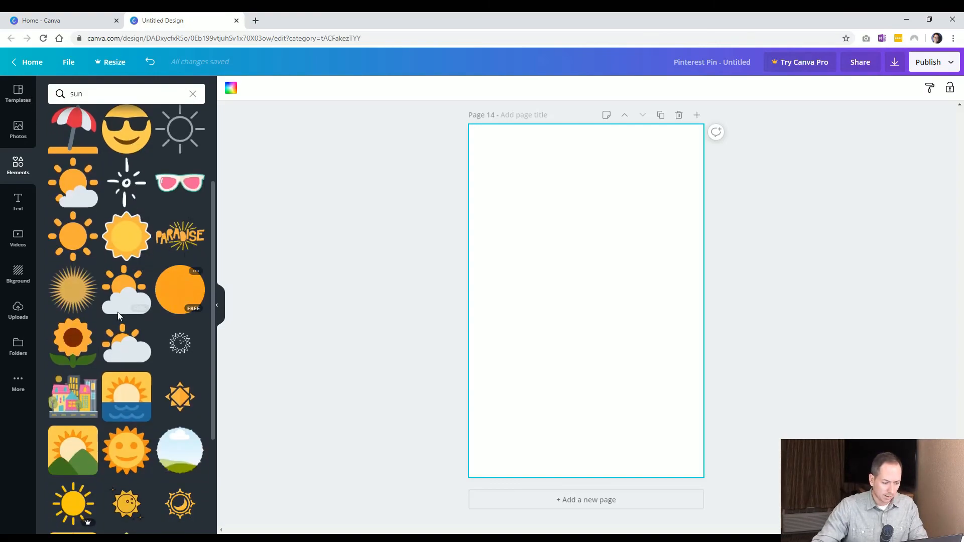
scroll(124, 335, "down", 1)
scroll(124, 335, "up", 4)
Search the elements library for words and scroll through the lettering results
left_click(54, 94)
type("words")
key("Return")
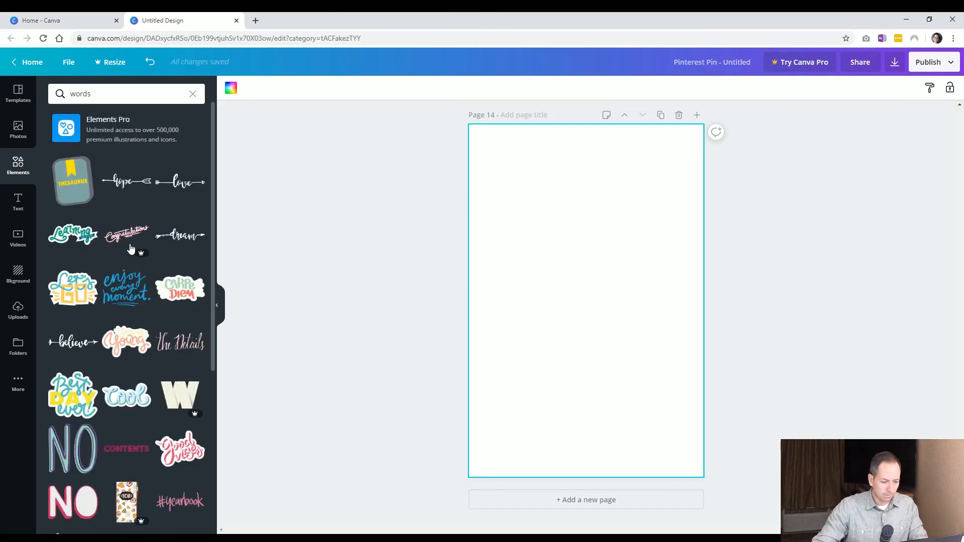
scroll(131, 248, "down", 3)
left_click(131, 264)
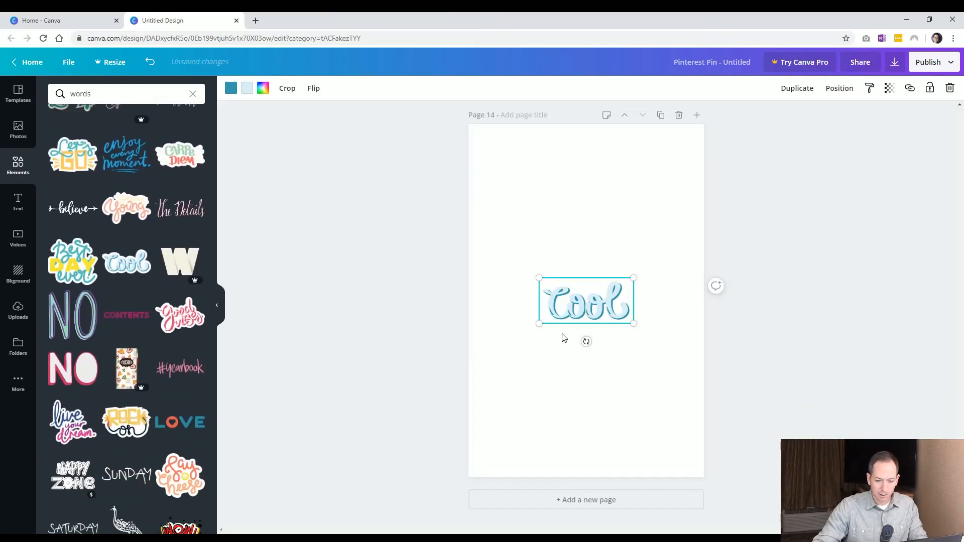
left_click_drag(635, 323, 671, 345)
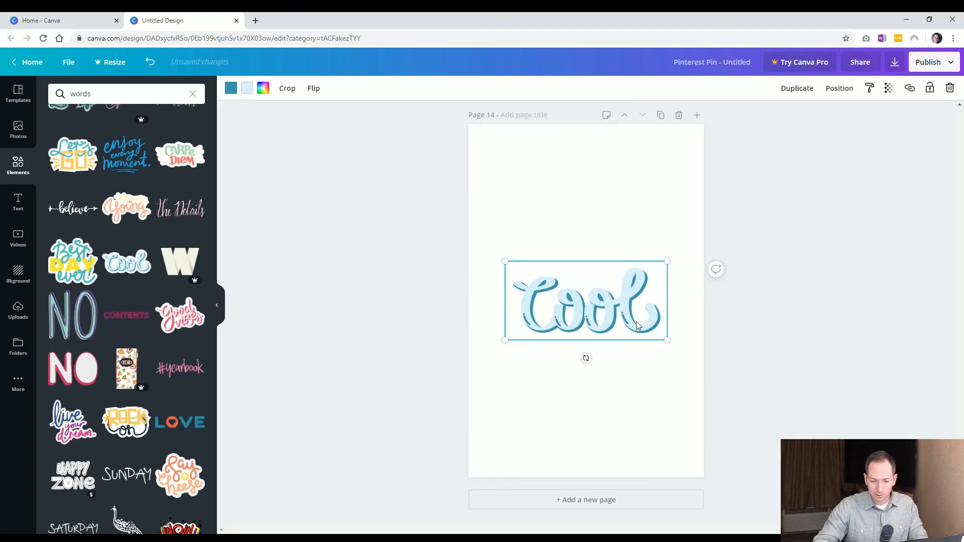
key("Delete")
scroll(116, 261, "up", 3)
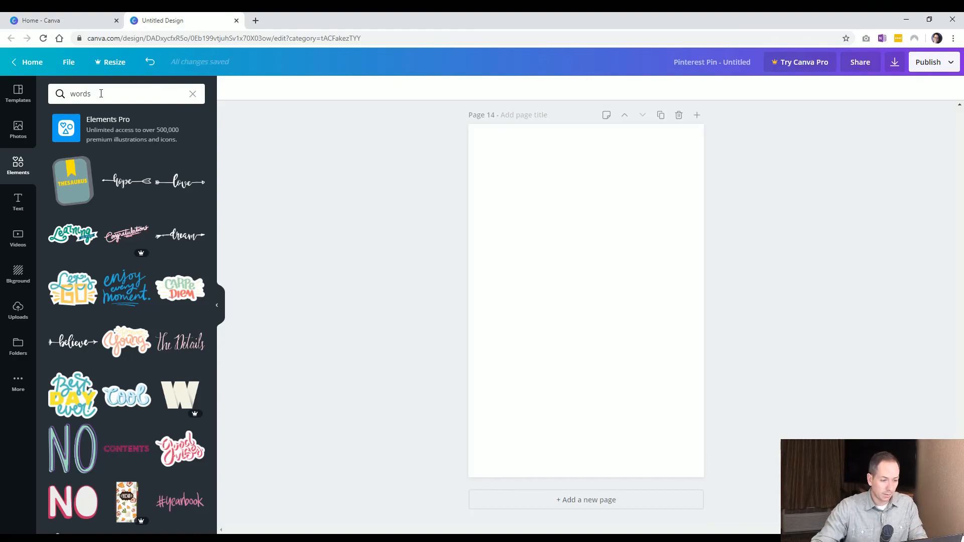
Search the elements library for science, then clear the search
left_click_drag(100, 93, 2, 103)
type("science")
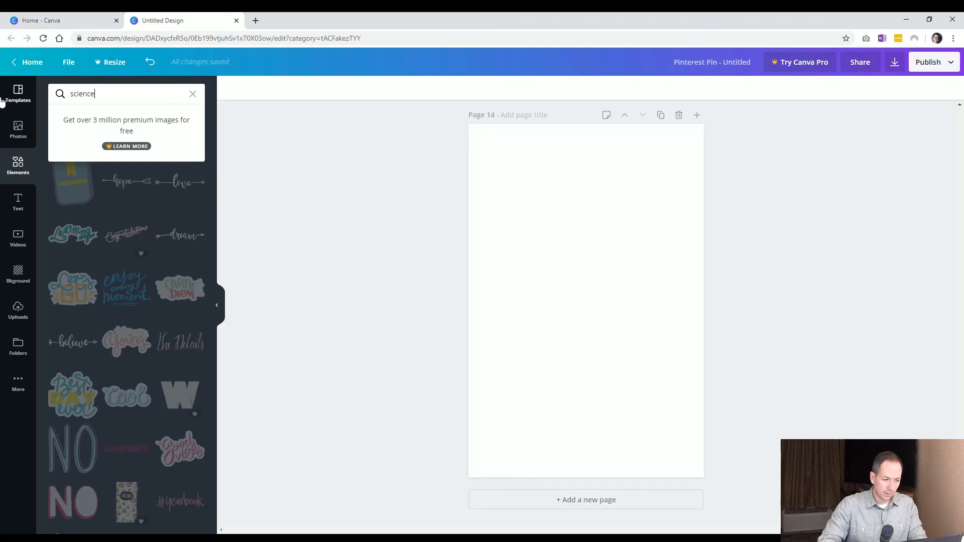
key("Return")
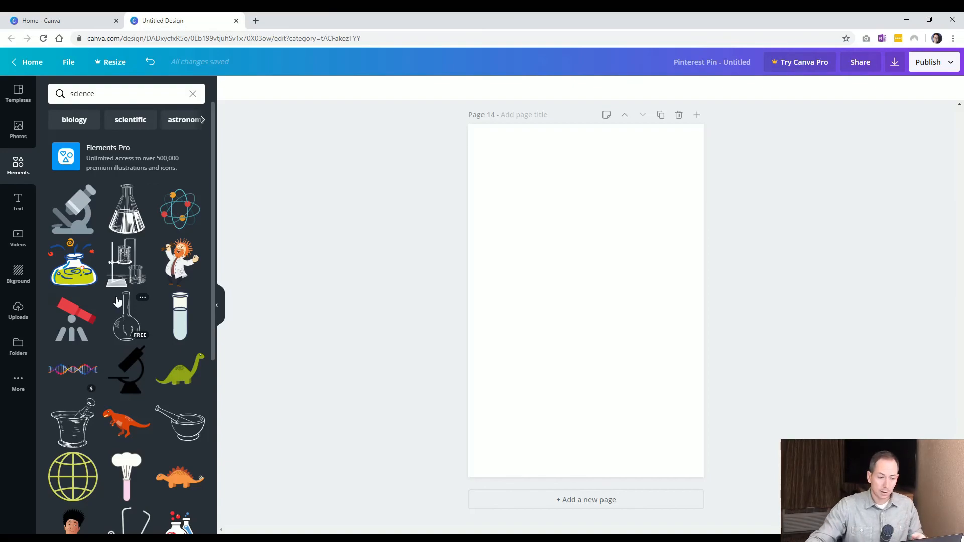
left_click(192, 93)
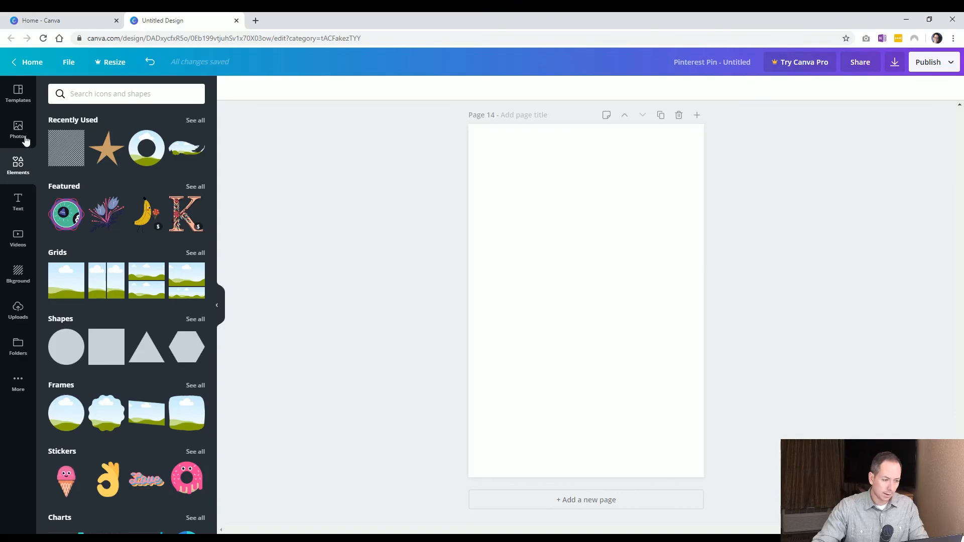
left_click(135, 96)
type("sq")
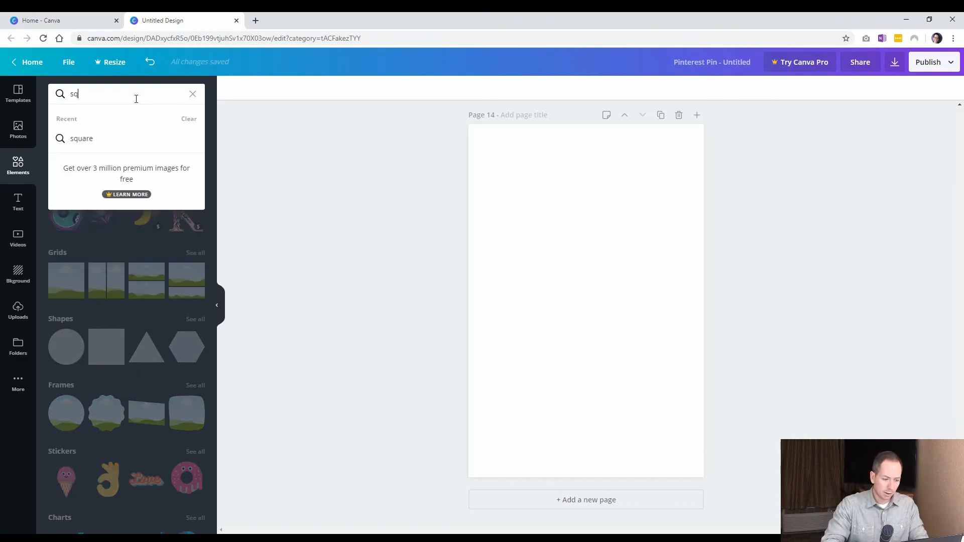
type("uare")
key("Return")
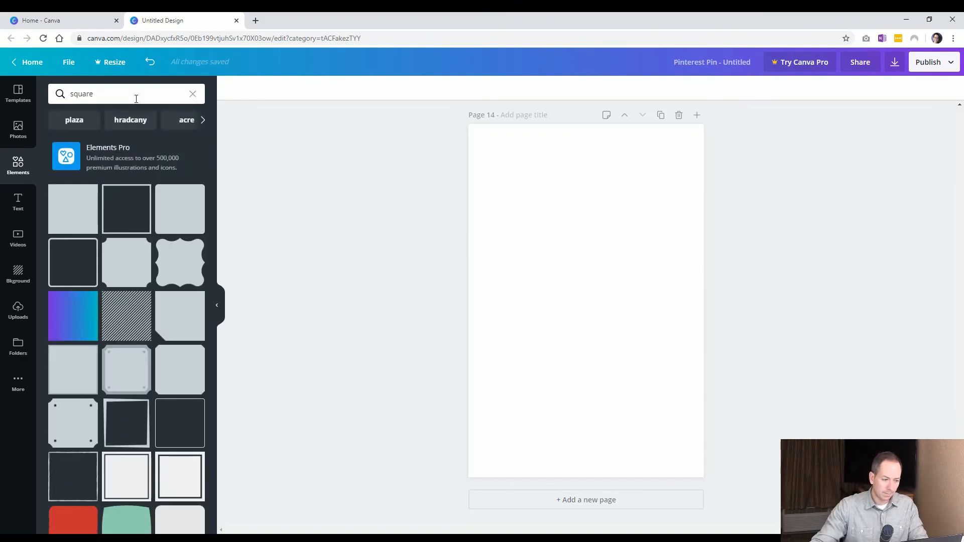
left_click(75, 213)
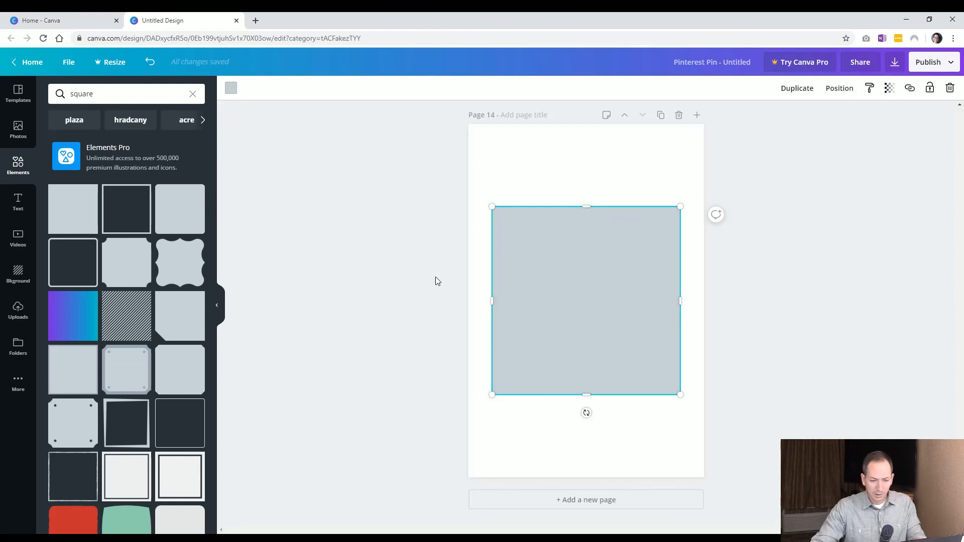
key("Delete")
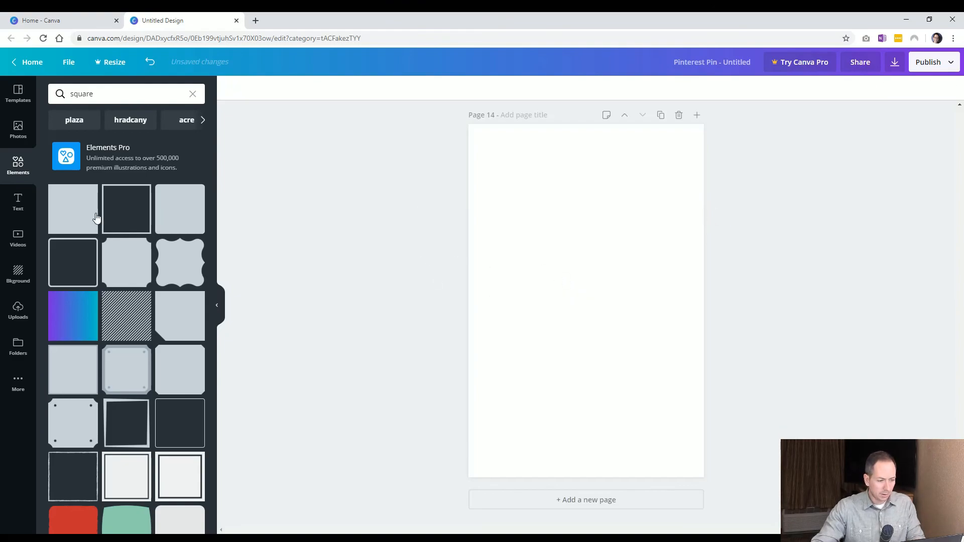
Add a grey square shape and stretch it into a full-height strip along the page's right edge
left_click(22, 167)
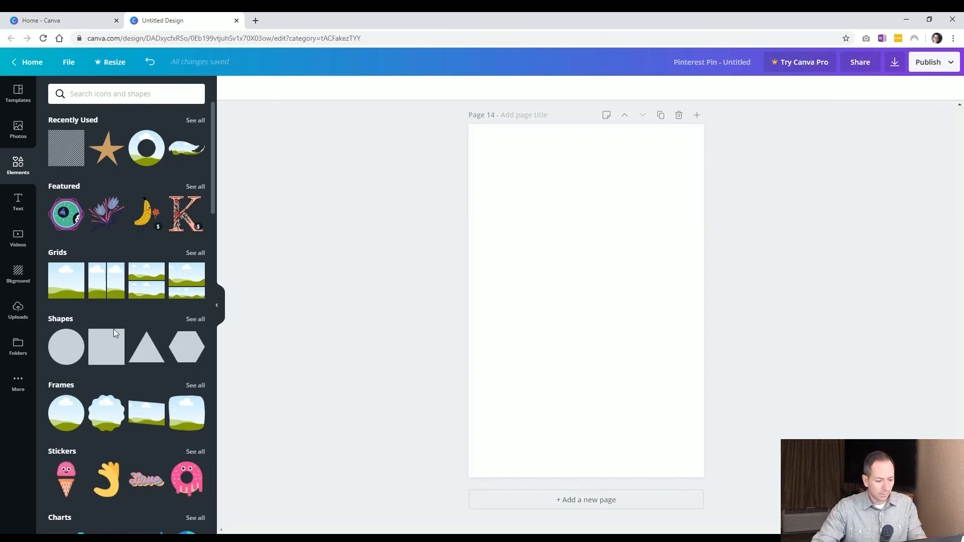
left_click(107, 351)
left_click_drag(493, 208, 613, 138)
left_click_drag(630, 174, 639, 167)
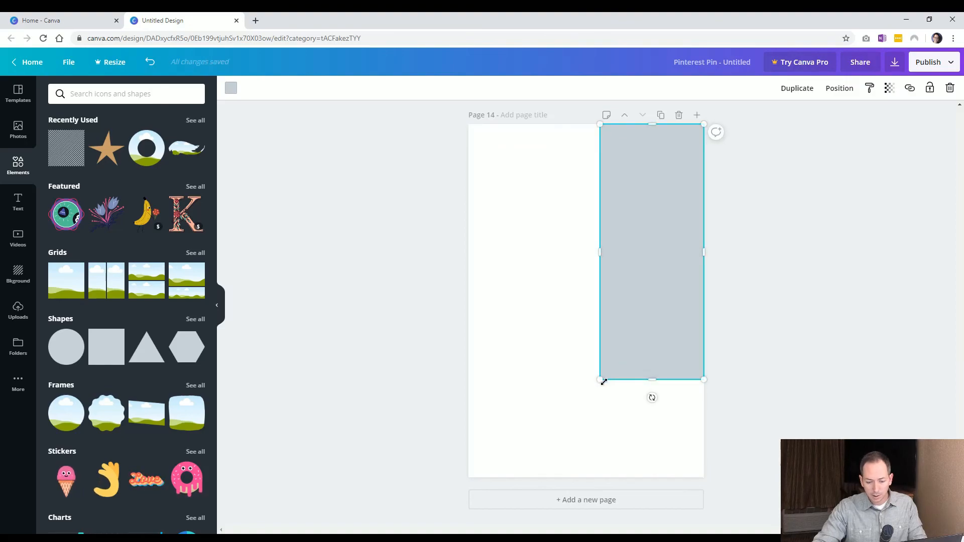
left_click_drag(651, 380, 666, 477)
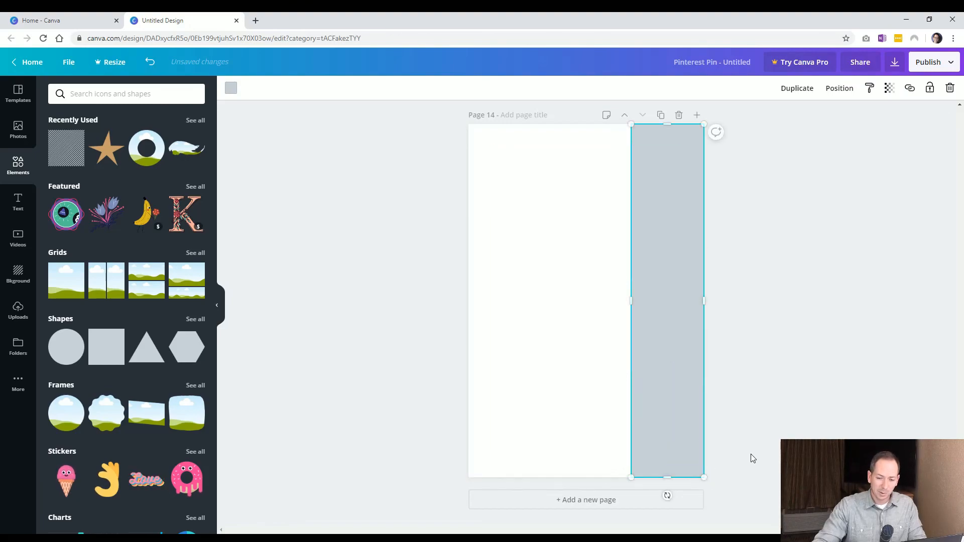
left_click(753, 458)
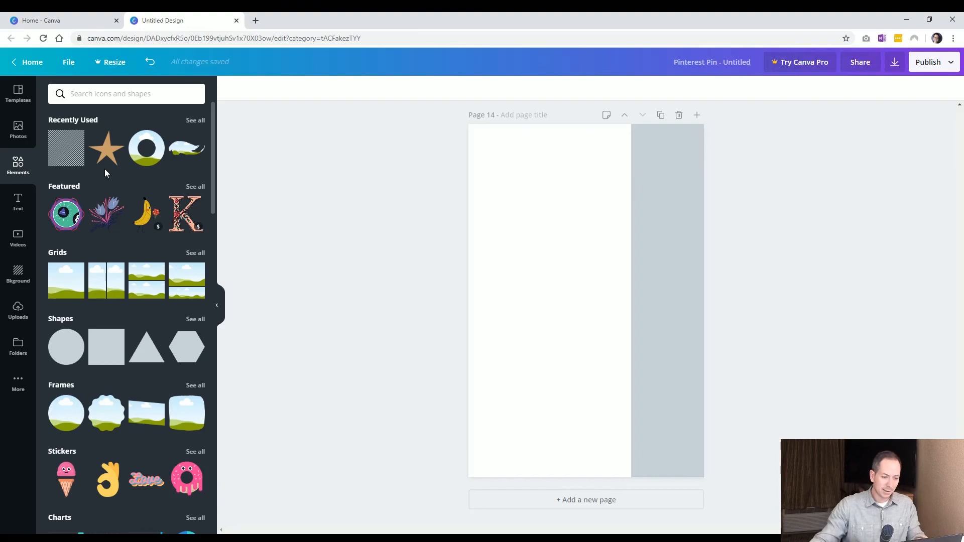
Search for sun and place the rayed sun illustration, slightly enlarged, in page 14's upper left corner
left_click(78, 94)
type("su")
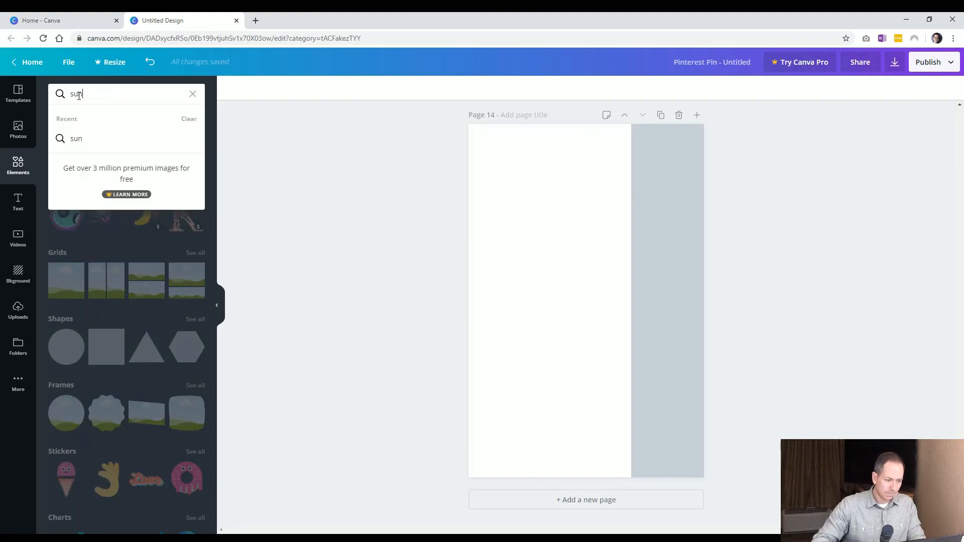
type("n")
key("Return")
left_click(127, 209)
left_click_drag(561, 277, 503, 156)
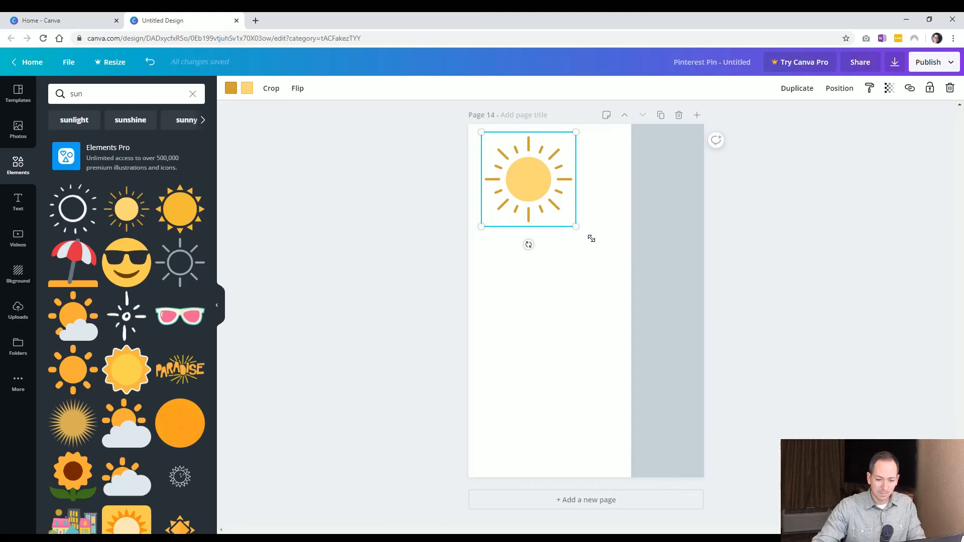
left_click_drag(577, 227, 593, 243)
left_click(373, 270)
left_click_drag(548, 193, 552, 193)
left_click(406, 262)
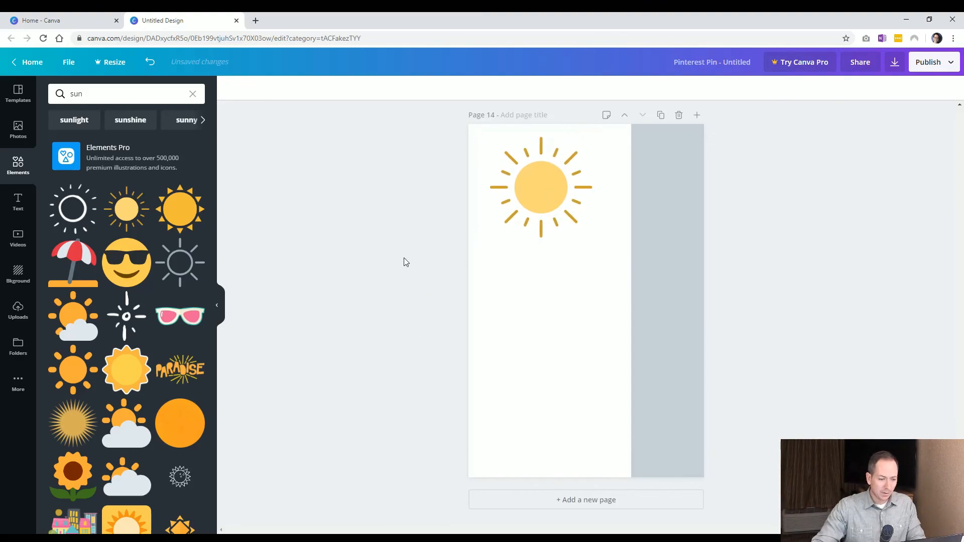